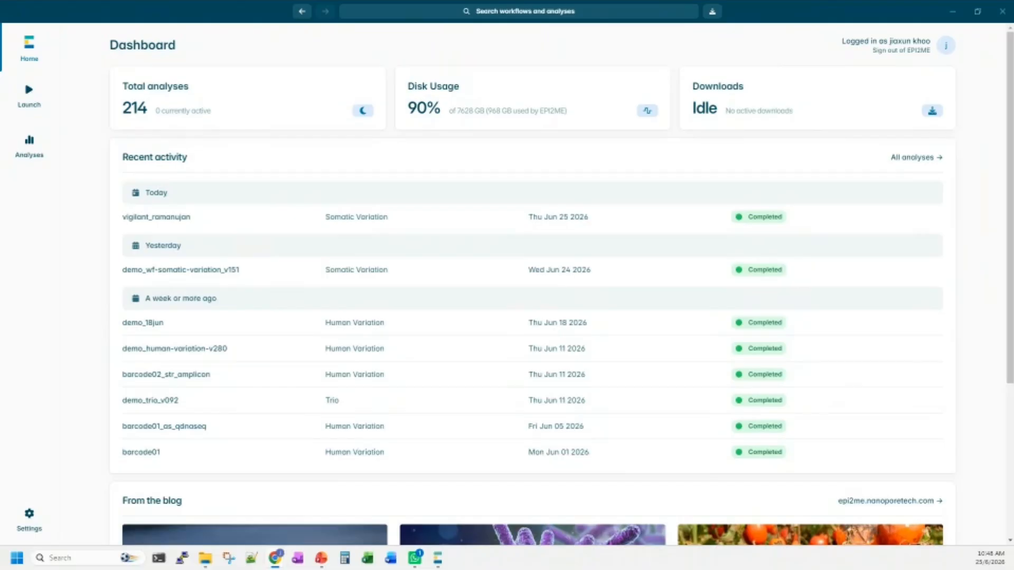
Switch to the browser showing the EPI2ME website and highlight the address epi2me.nanoporetech.com.
{"action": "left_click_drag", "start_coordinate": [1013, 148], "coordinate": [479, 145]}
{"action": "double_click", "coordinate": [610, 145]}
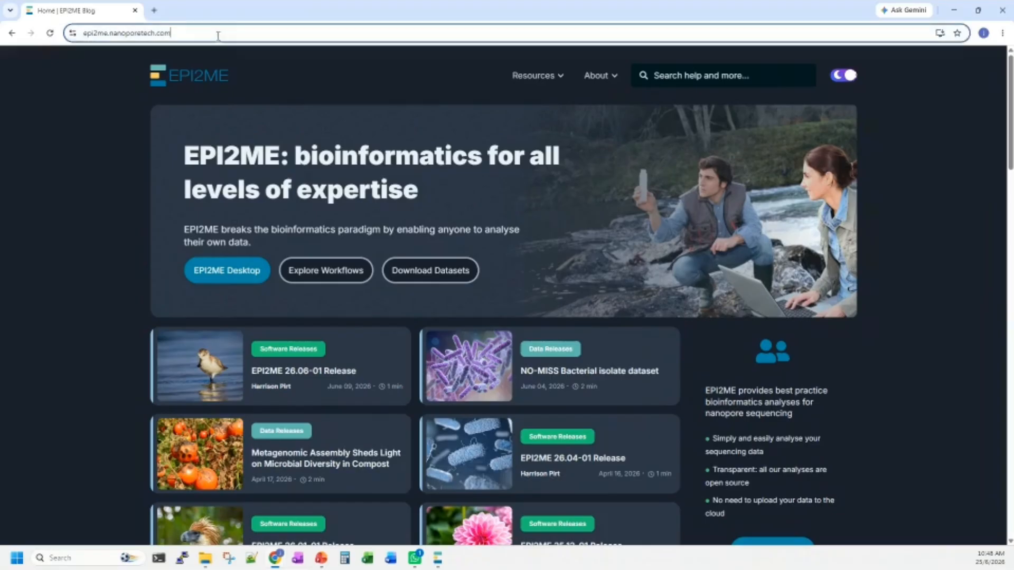
{"action": "left_click", "coordinate": [247, 32]}
{"action": "left_click", "coordinate": [247, 32]}
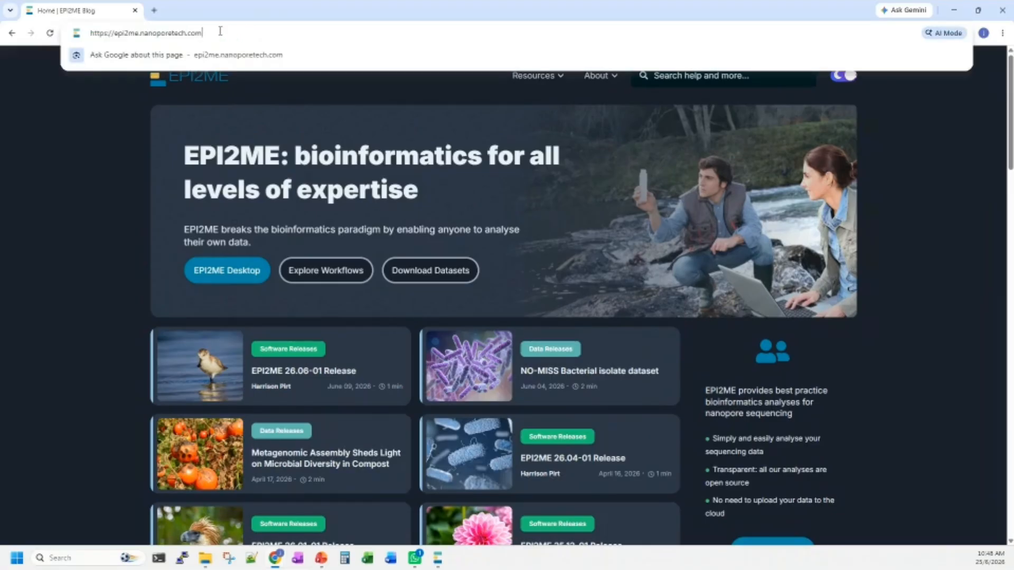
{"action": "left_click_drag", "start_coordinate": [220, 31], "coordinate": [114, 34]}
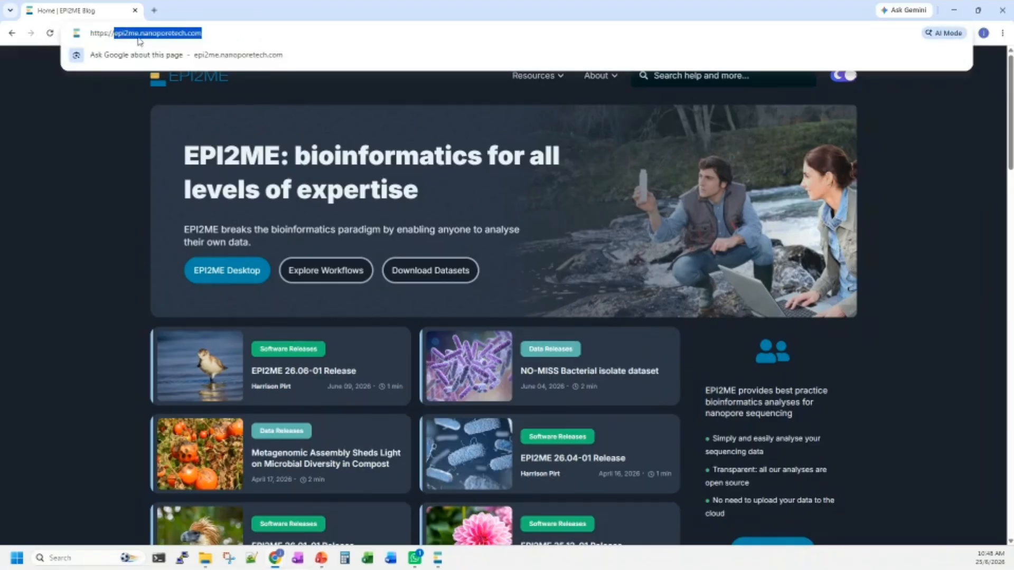
{"action": "left_click", "coordinate": [50, 155]}
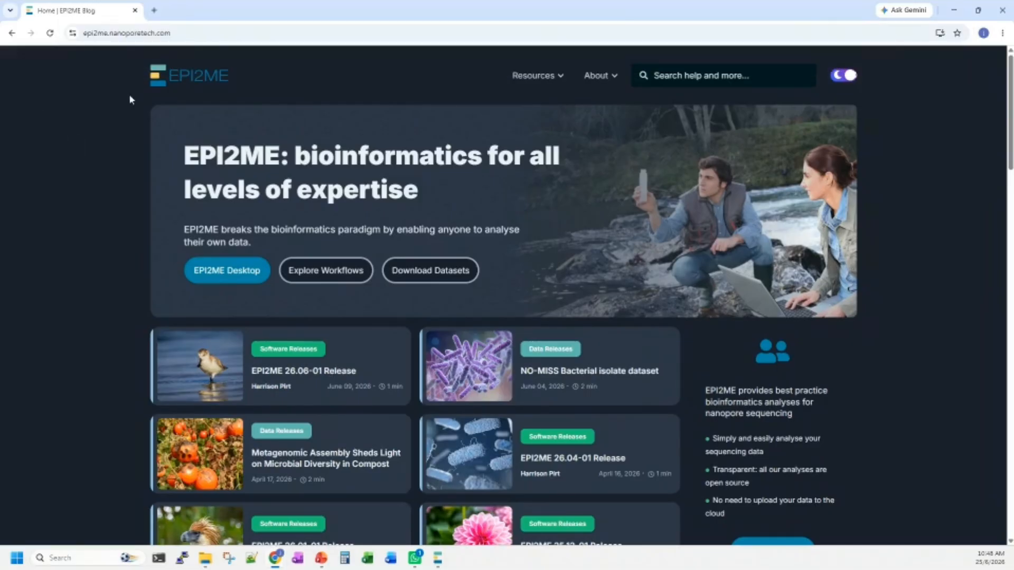
Open the EPI2ME downloads page and follow it to the Installation guide.
{"action": "scroll", "coordinate": [674, 185], "scroll_direction": "down", "scroll_amount": 2}
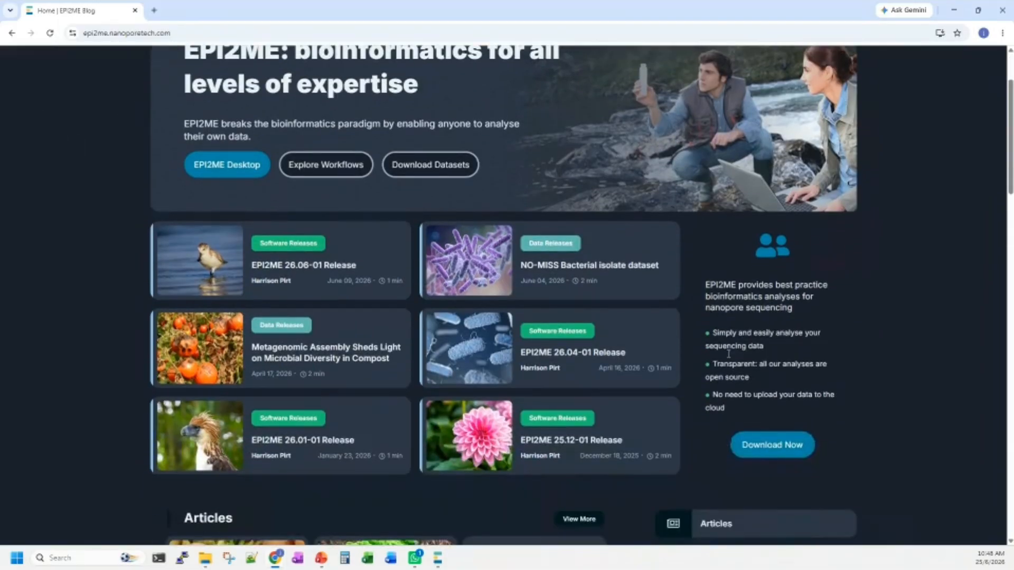
{"action": "left_click", "coordinate": [778, 444]}
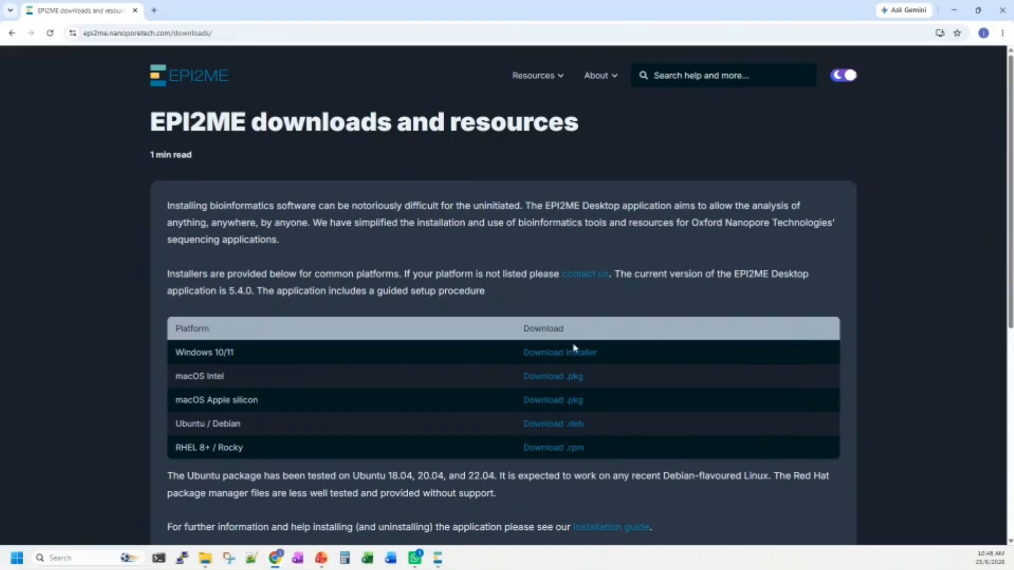
{"action": "scroll", "coordinate": [578, 406], "scroll_direction": "down", "scroll_amount": 1}
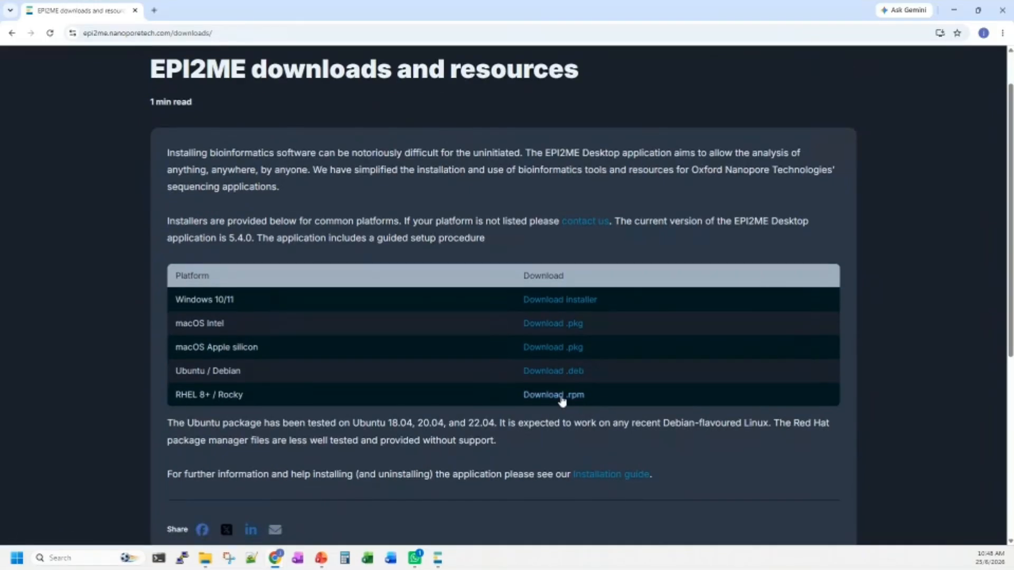
{"action": "left_click", "coordinate": [605, 477]}
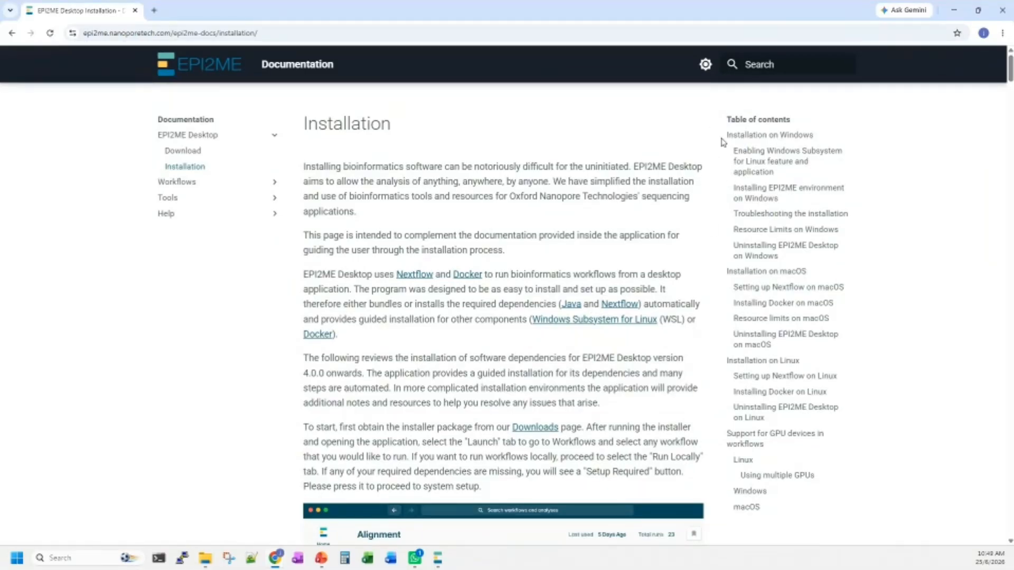
View the installation guide's sections on uninstalling from Windows, installation on macOS and installation on Linux.
{"action": "left_click_drag", "start_coordinate": [726, 137], "coordinate": [825, 269]}
{"action": "left_click", "coordinate": [821, 247]}
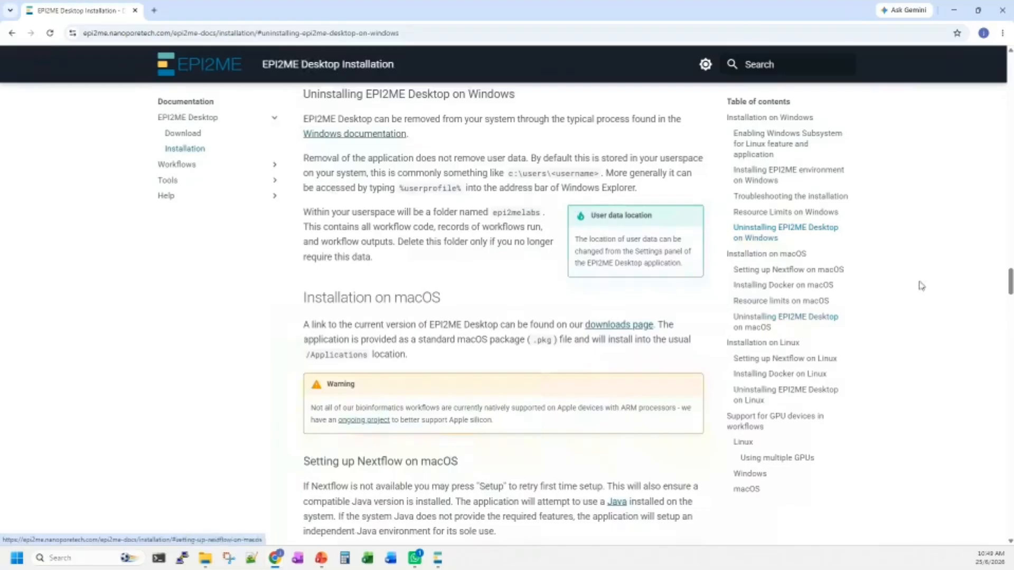
{"action": "left_click", "coordinate": [783, 256]}
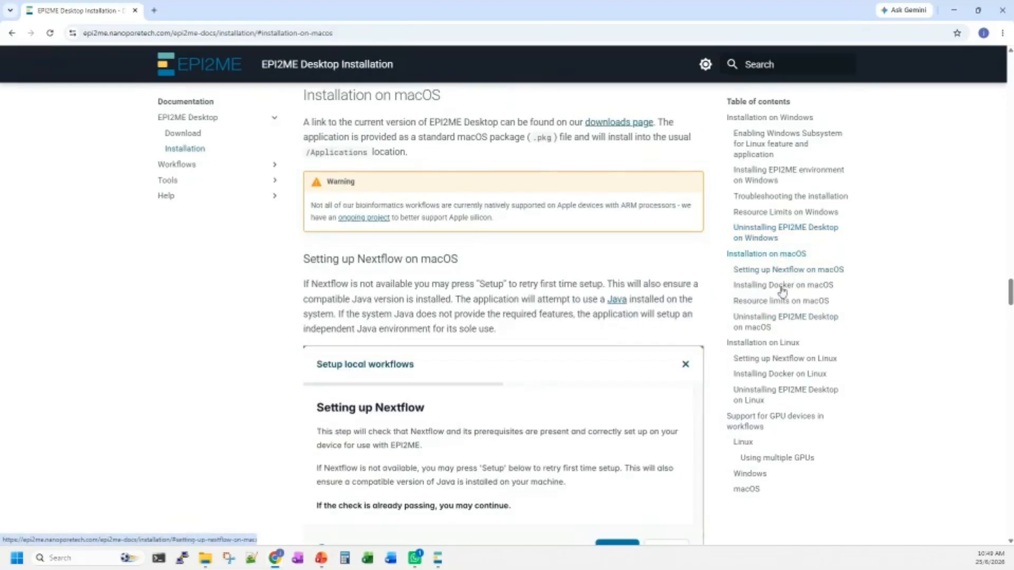
{"action": "left_click", "coordinate": [779, 343]}
Review the installation guide's introduction and its Windows installation instructions, including the firewall access alert.
{"action": "left_click_drag", "start_coordinate": [1010, 417], "coordinate": [954, 57]}
{"action": "scroll", "coordinate": [568, 287], "scroll_direction": "down", "scroll_amount": 4}
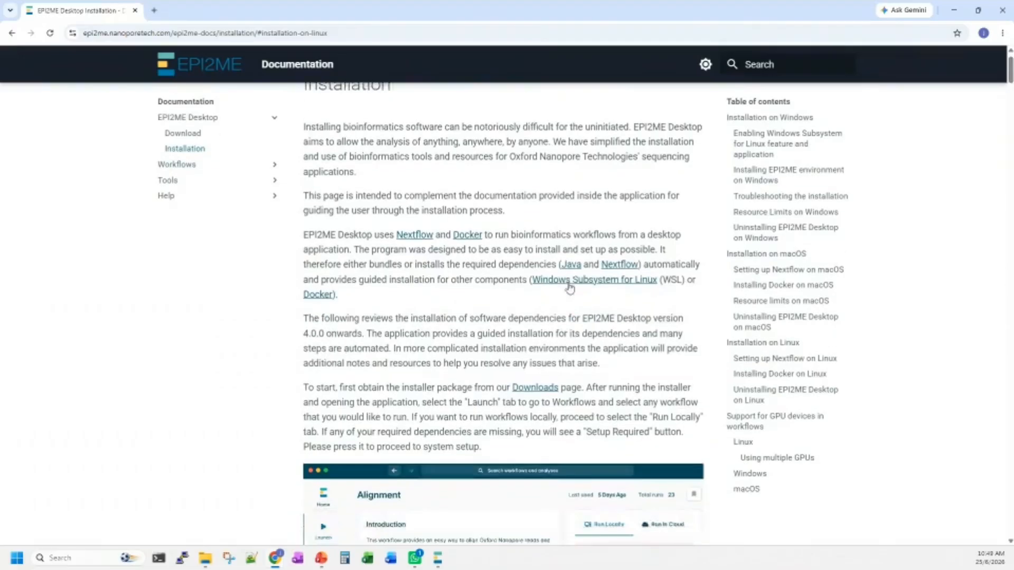
{"action": "scroll", "coordinate": [568, 287], "scroll_direction": "down", "scroll_amount": 3}
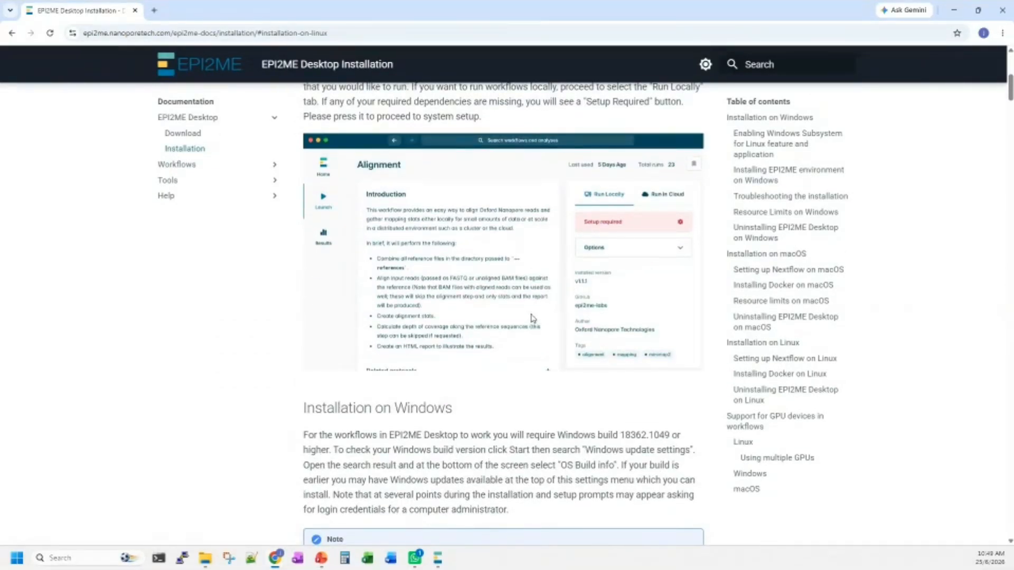
{"action": "scroll", "coordinate": [532, 317], "scroll_direction": "down", "scroll_amount": 3}
{"action": "scroll", "coordinate": [532, 317], "scroll_direction": "down", "scroll_amount": 6}
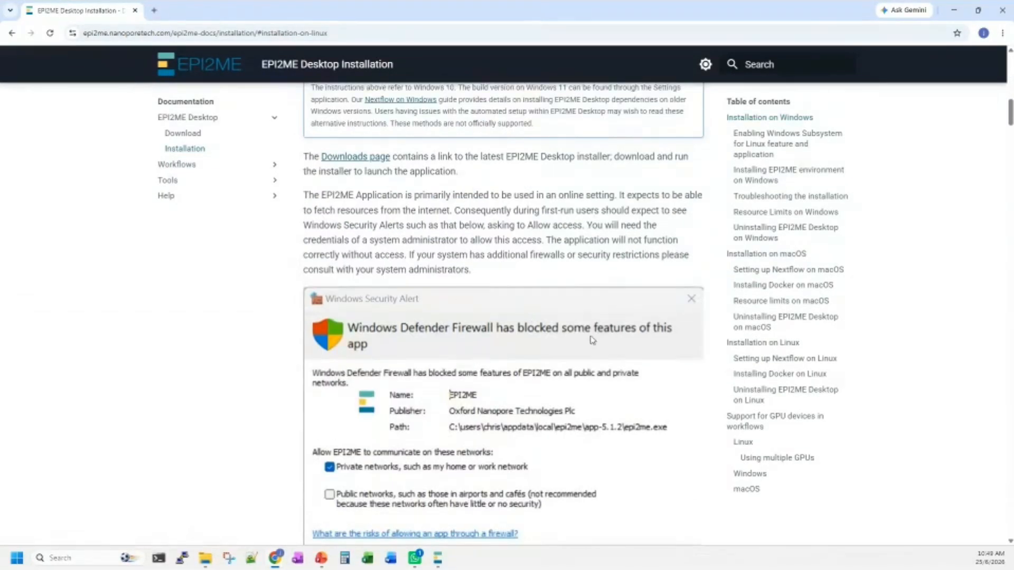
{"action": "scroll", "coordinate": [475, 483], "scroll_direction": "down", "scroll_amount": 2}
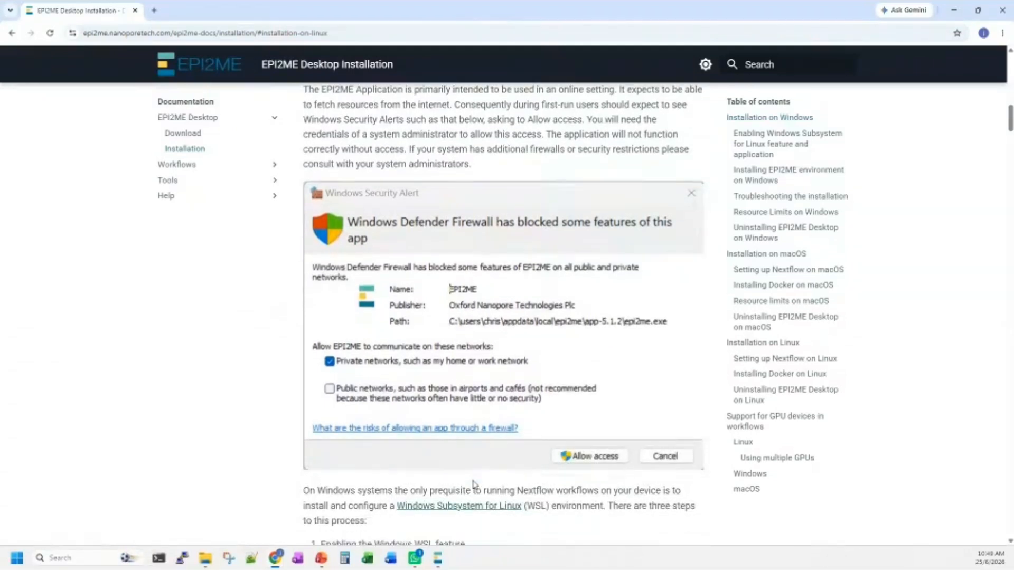
{"action": "scroll", "coordinate": [468, 487], "scroll_direction": "up", "scroll_amount": 15}
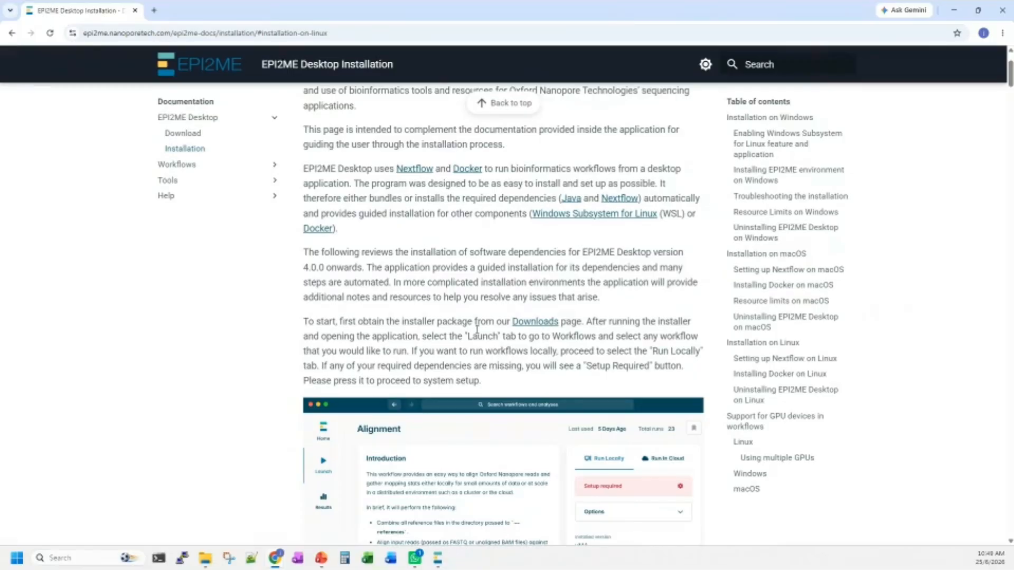
{"action": "scroll", "coordinate": [477, 328], "scroll_direction": "up", "scroll_amount": 2}
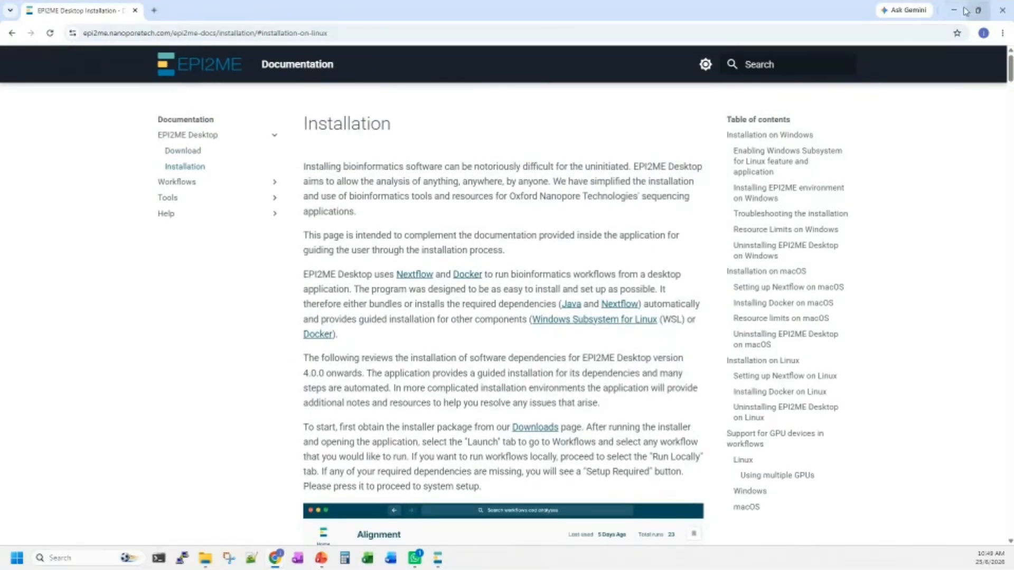
Return to EPI2ME Desktop and look over the dashboard's recent activity and blog articles.
{"action": "left_click", "coordinate": [957, 13]}
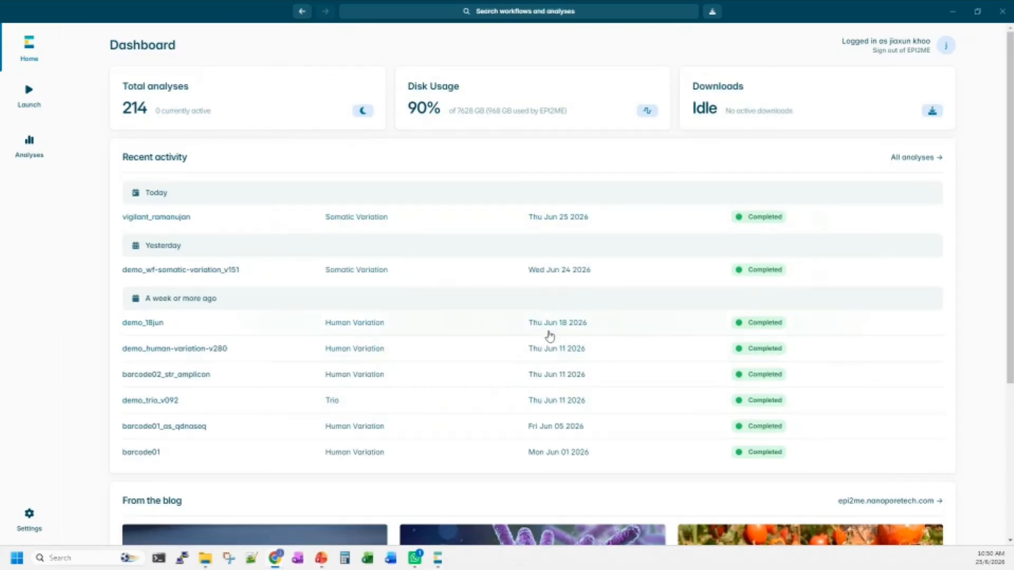
{"action": "scroll", "coordinate": [549, 336], "scroll_direction": "down", "scroll_amount": 3}
{"action": "scroll", "coordinate": [549, 336], "scroll_direction": "down", "scroll_amount": 1}
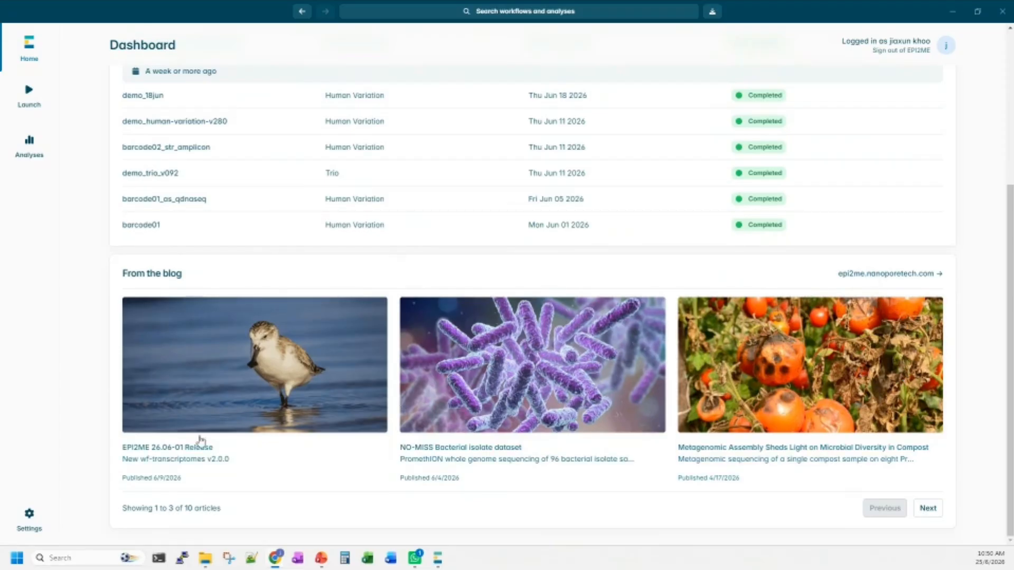
{"action": "scroll", "coordinate": [447, 413], "scroll_direction": "up", "scroll_amount": 4}
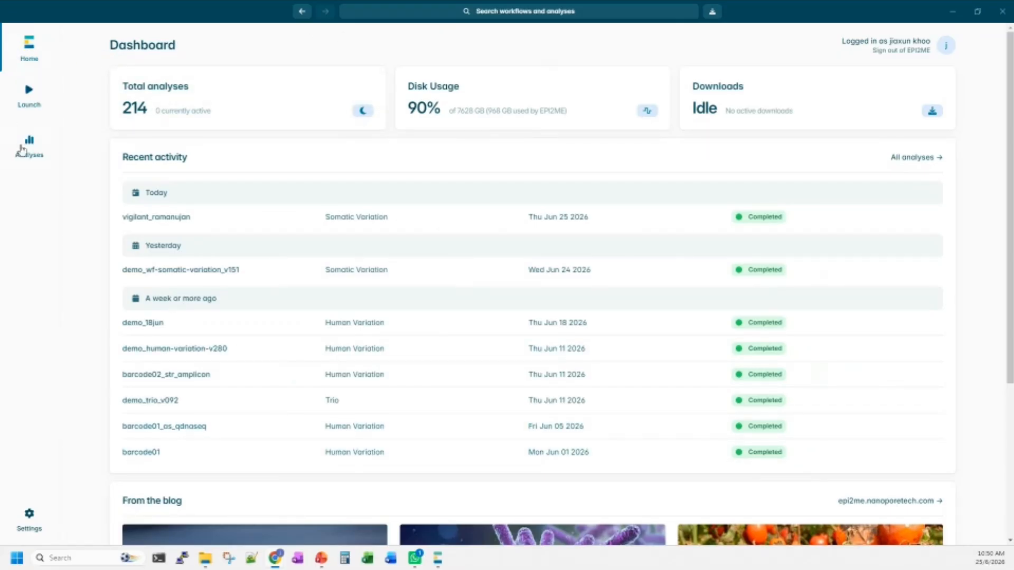
View the general and local settings, opening the local workflow setup to check WSL and closing it again.
{"action": "left_click", "coordinate": [30, 519]}
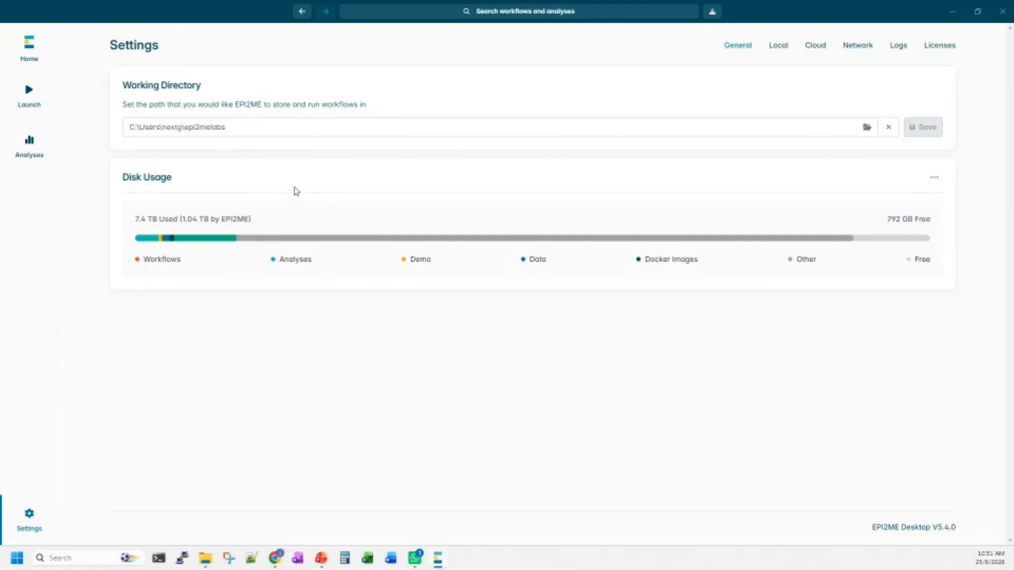
{"action": "left_click", "coordinate": [779, 49]}
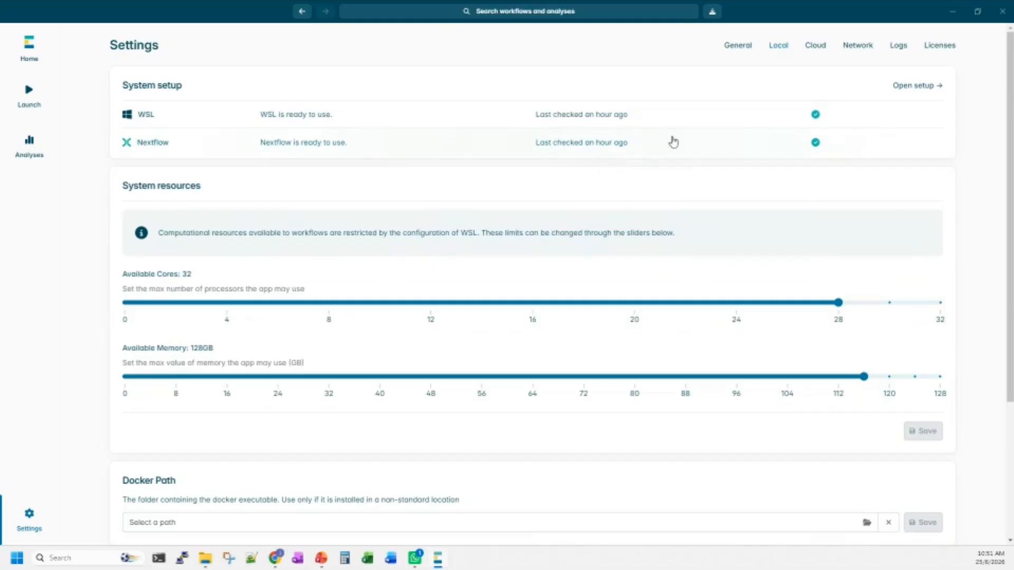
{"action": "left_click", "coordinate": [925, 90]}
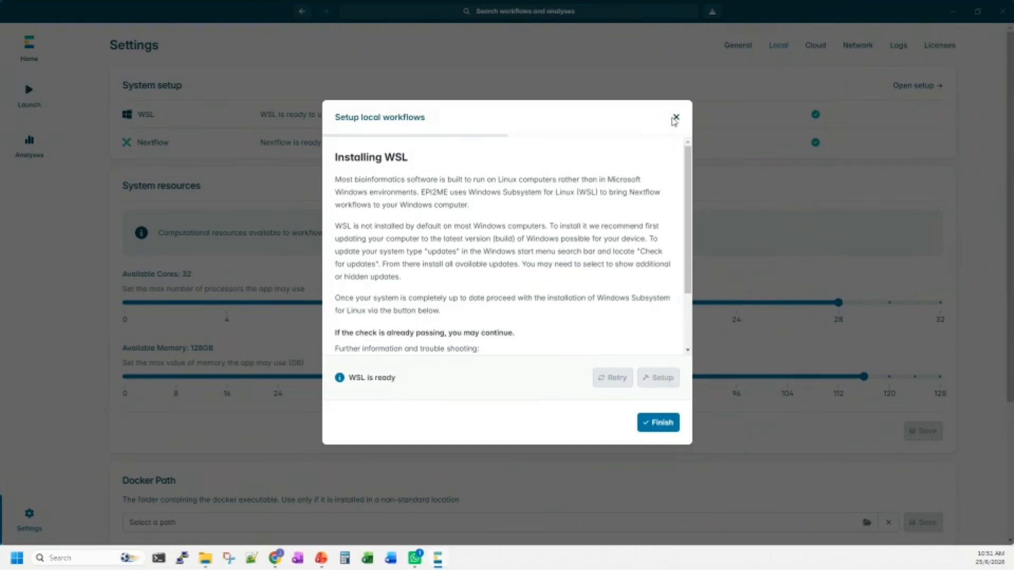
{"action": "left_click", "coordinate": [676, 118]}
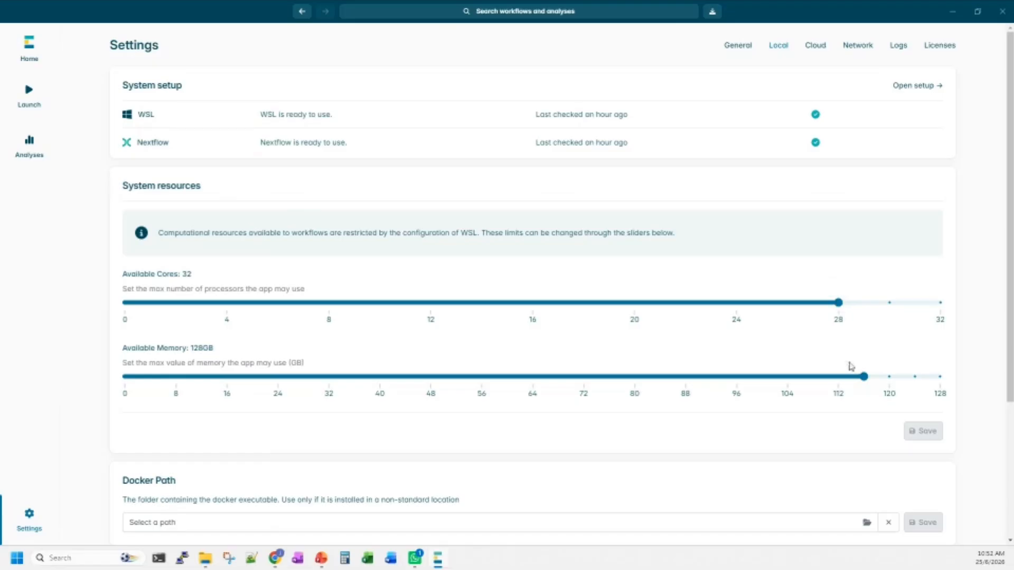
Set the maximum memory available to workflows to 112 GB and save the WSL resource configuration.
{"action": "mouse_move", "coordinate": [864, 376]}
{"action": "left_click_drag", "start_coordinate": [864, 376], "coordinate": [838, 376]}
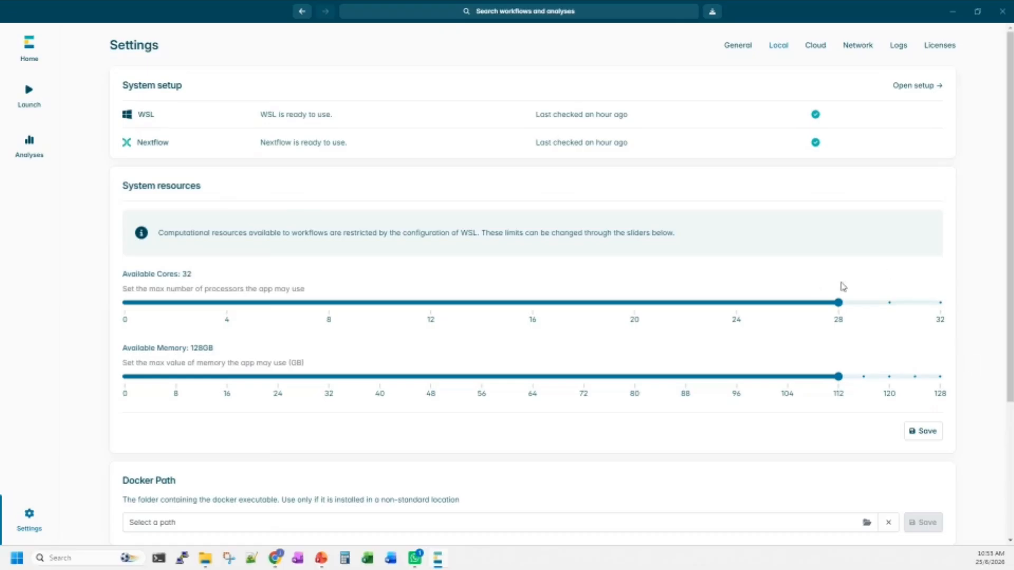
{"action": "left_click", "coordinate": [927, 438]}
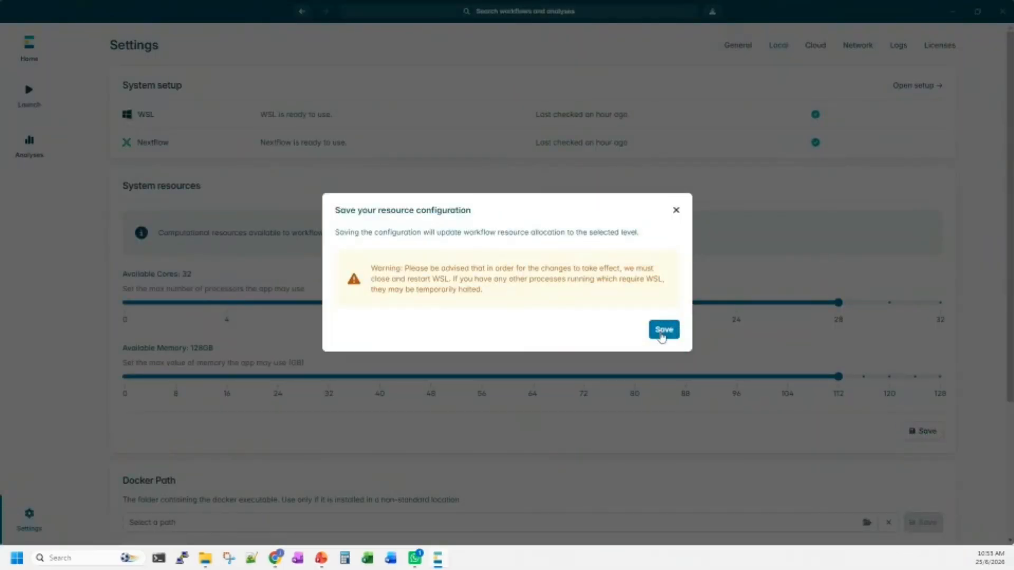
{"action": "left_click", "coordinate": [663, 331]}
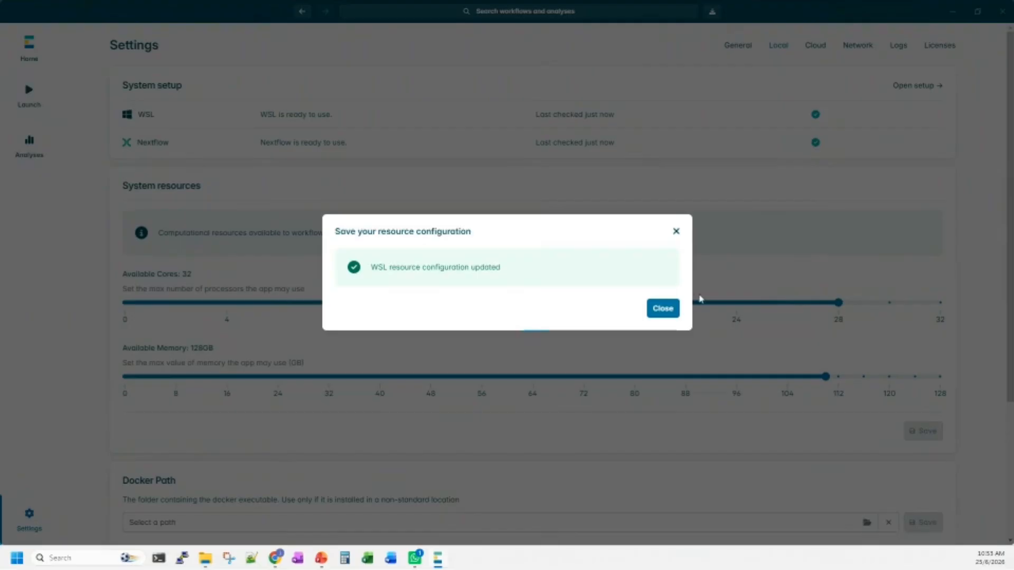
{"action": "left_click", "coordinate": [668, 312]}
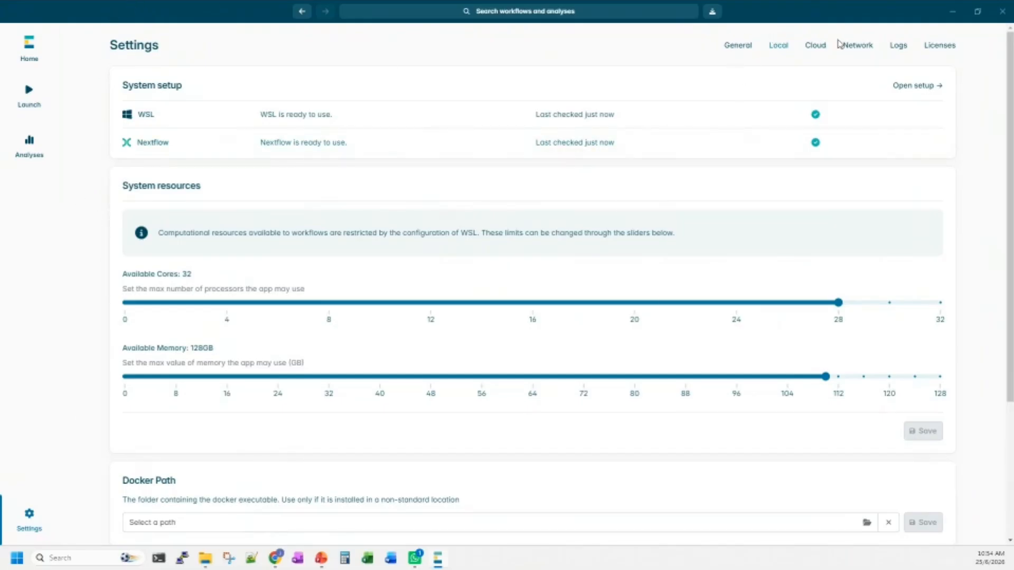
Look through the Cloud, Network and Logs settings and go back to the General settings.
{"action": "left_click", "coordinate": [811, 48]}
{"action": "left_click", "coordinate": [857, 49]}
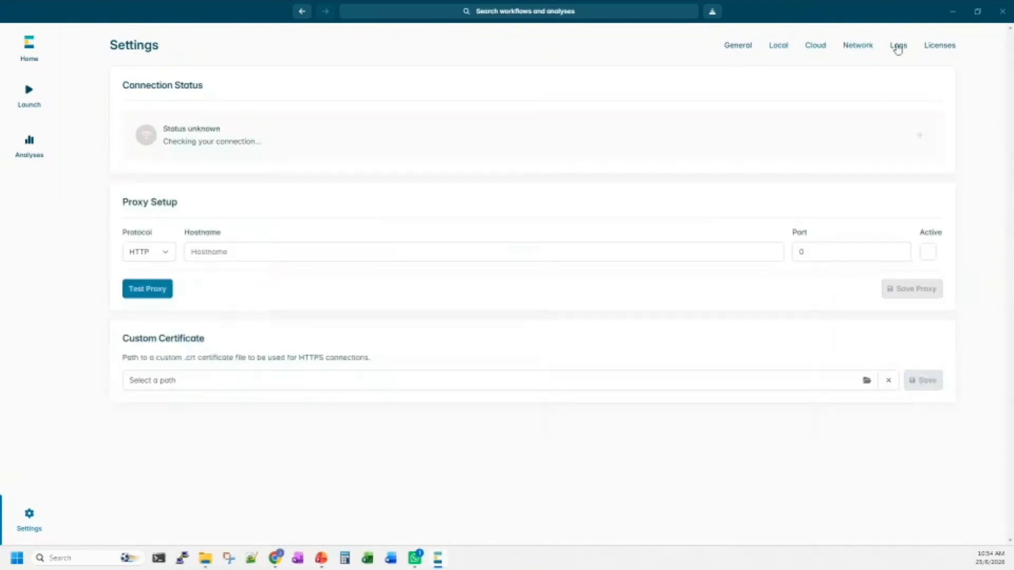
{"action": "left_click", "coordinate": [901, 46]}
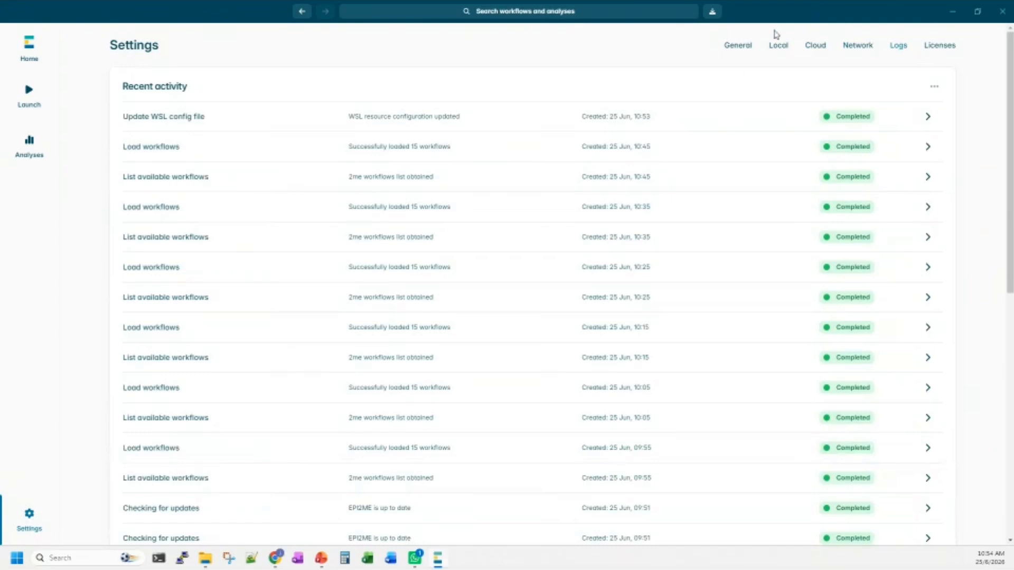
{"action": "left_click", "coordinate": [737, 48]}
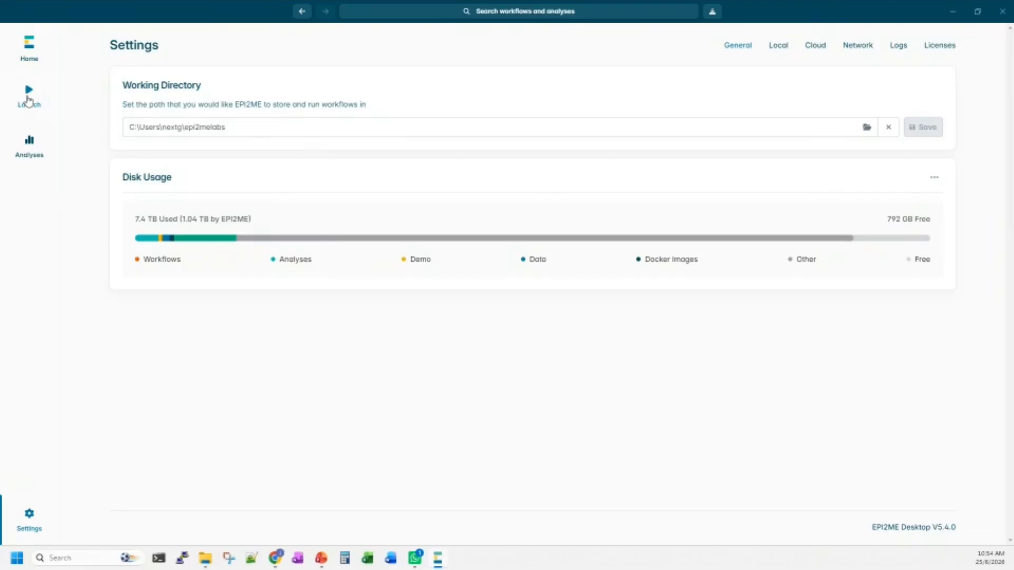
View the list of available workflows and the list of past analyses.
{"action": "left_click", "coordinate": [29, 101]}
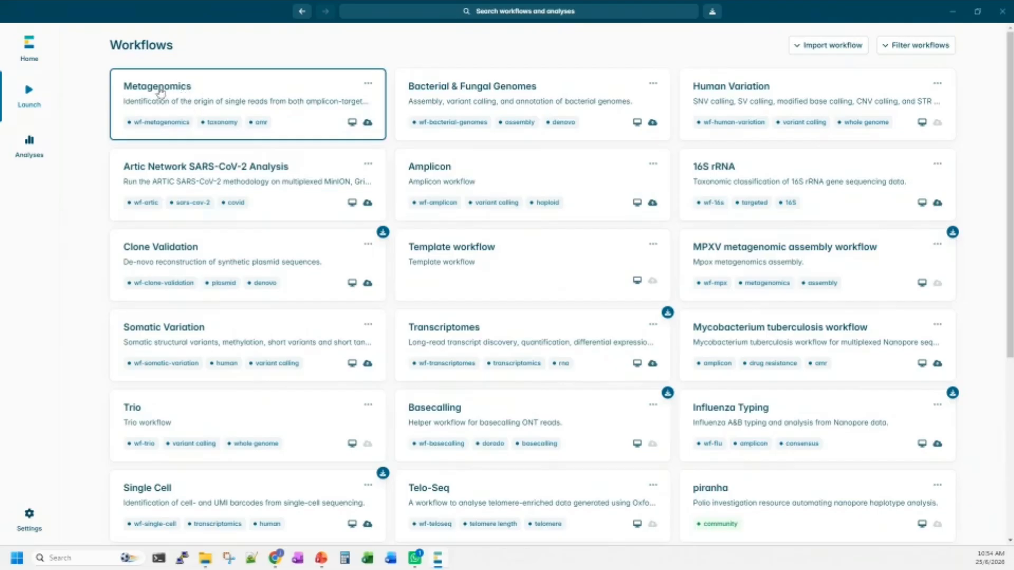
{"action": "left_click", "coordinate": [31, 154]}
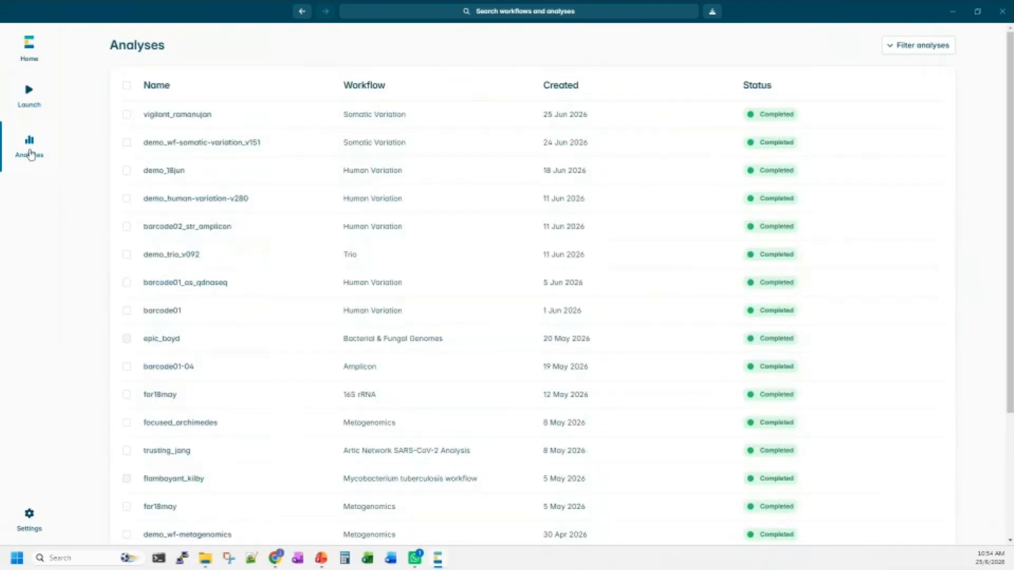
Open the Somatic Variation workflow's page and expand its compute requirements.
{"action": "left_click", "coordinate": [29, 105]}
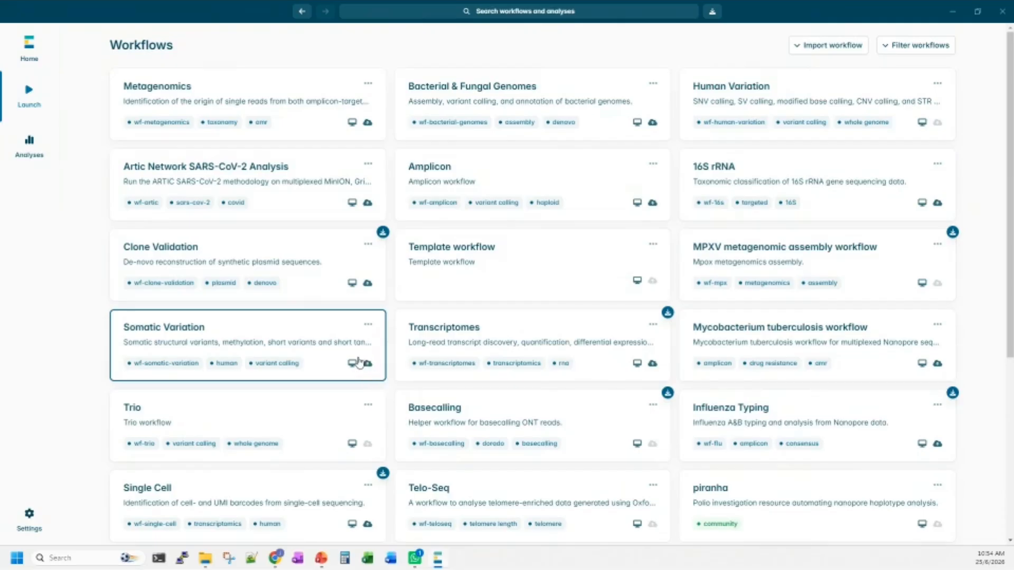
{"action": "left_click", "coordinate": [262, 334]}
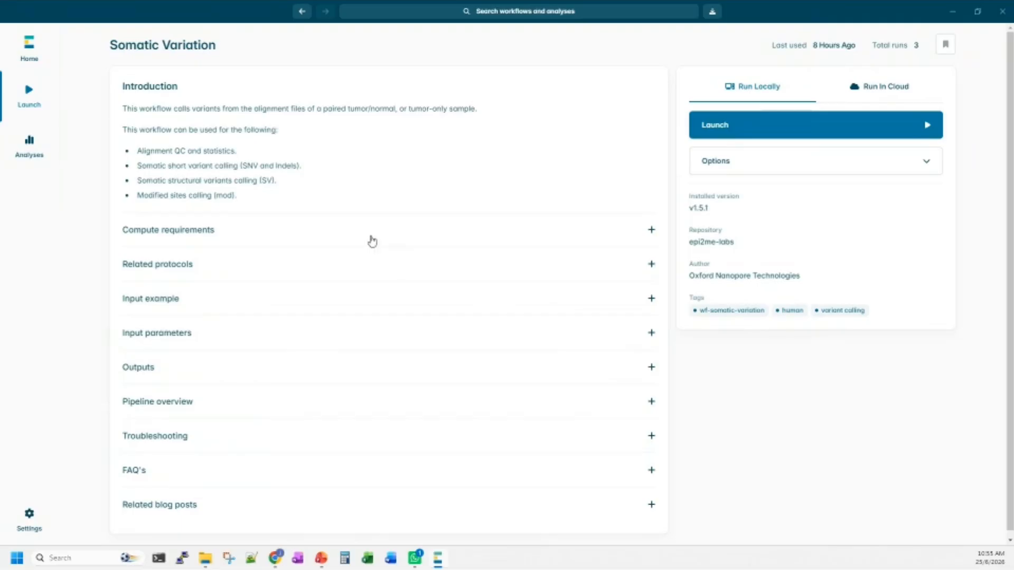
{"action": "left_click", "coordinate": [394, 240]}
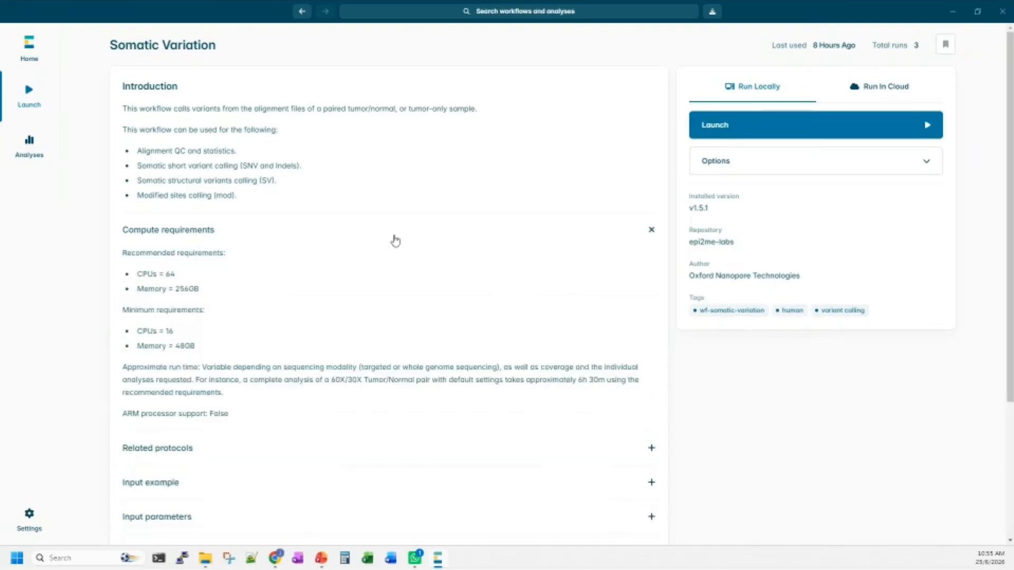
Collapse the compute requirements, read the workflow's pipeline overview through to running on a region, and view the local run options.
{"action": "left_click", "coordinate": [320, 229]}
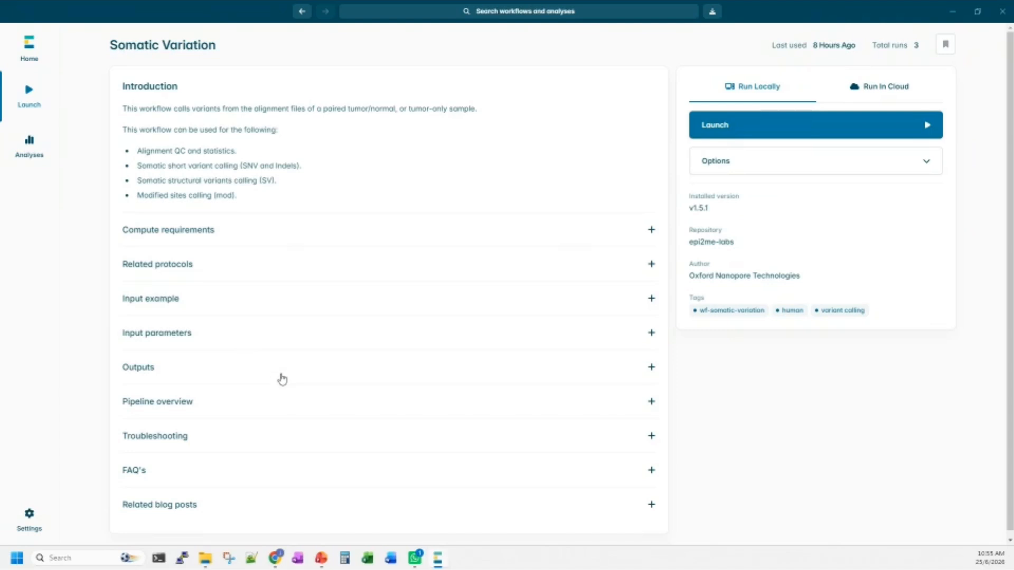
{"action": "left_click", "coordinate": [383, 403]}
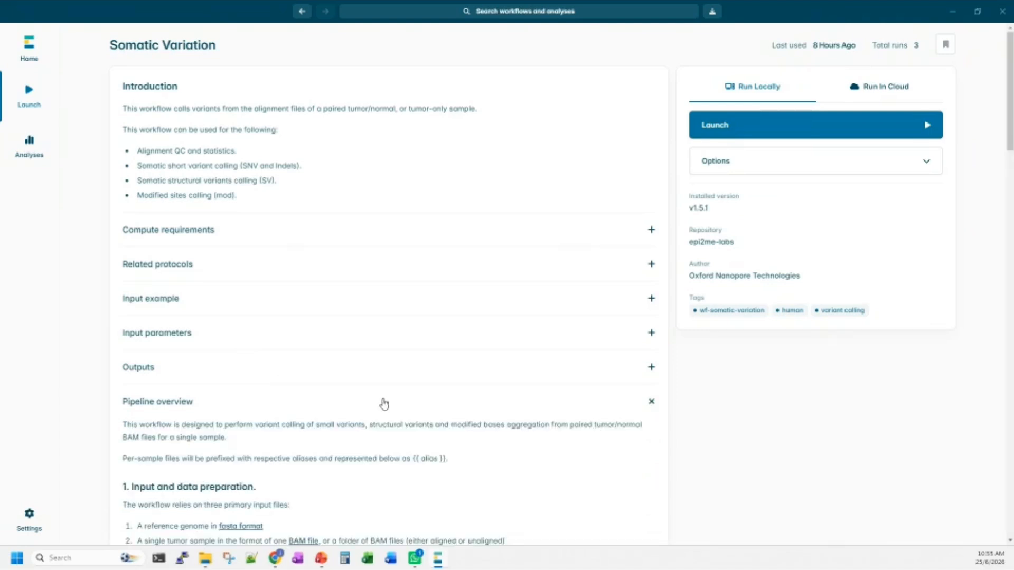
{"action": "scroll", "coordinate": [383, 404], "scroll_direction": "down", "scroll_amount": 10}
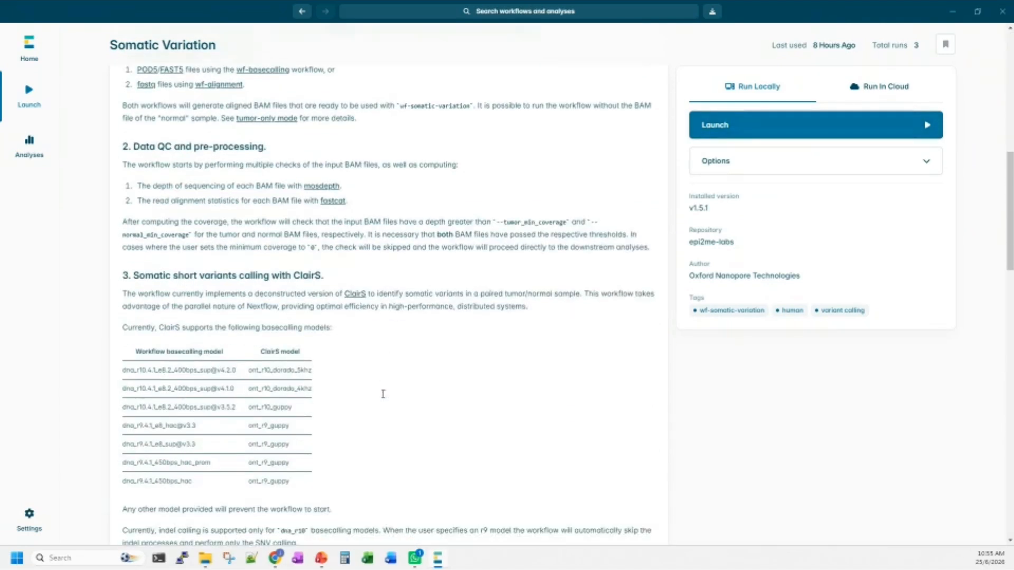
{"action": "scroll", "coordinate": [384, 397], "scroll_direction": "down", "scroll_amount": 8}
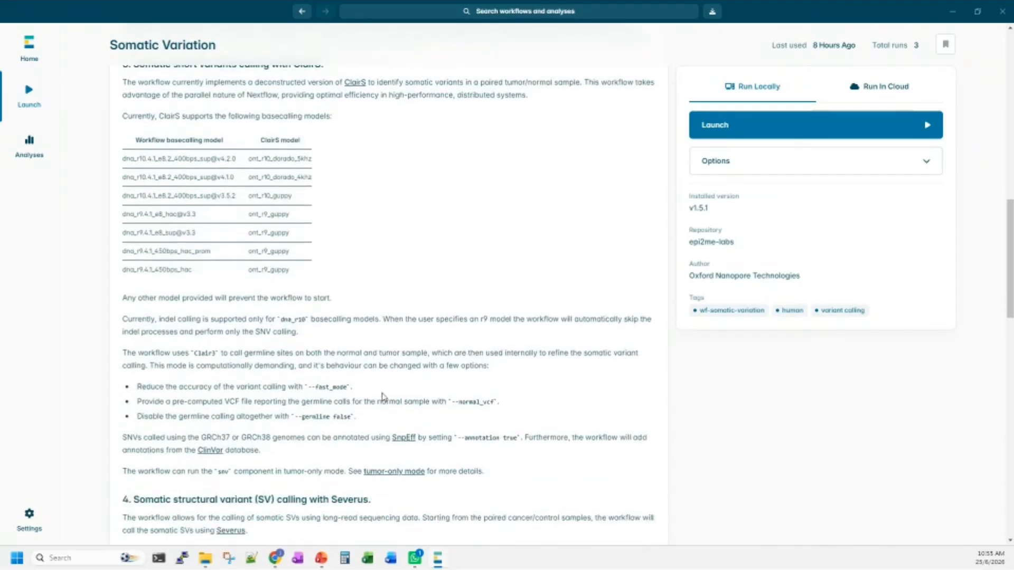
{"action": "scroll", "coordinate": [384, 397], "scroll_direction": "down", "scroll_amount": 5}
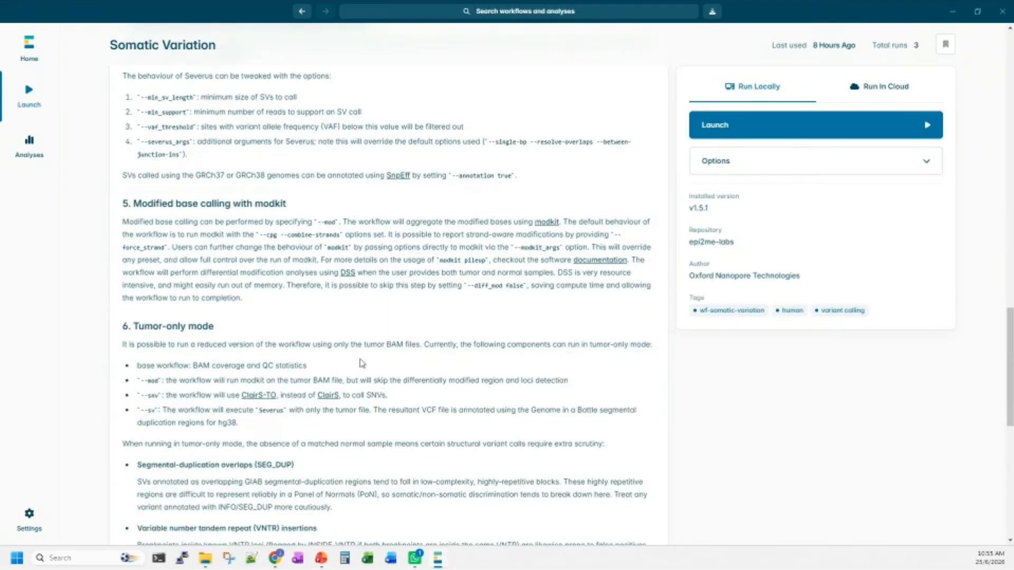
{"action": "scroll", "coordinate": [362, 364], "scroll_direction": "down", "scroll_amount": 3}
{"action": "scroll", "coordinate": [419, 420], "scroll_direction": "down", "scroll_amount": 3}
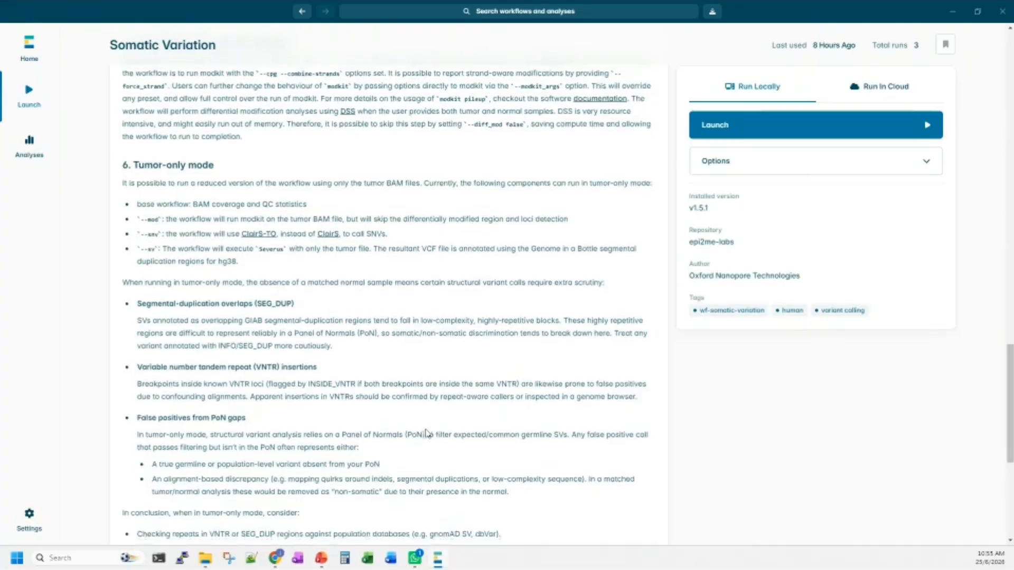
{"action": "scroll", "coordinate": [428, 433], "scroll_direction": "down", "scroll_amount": 3}
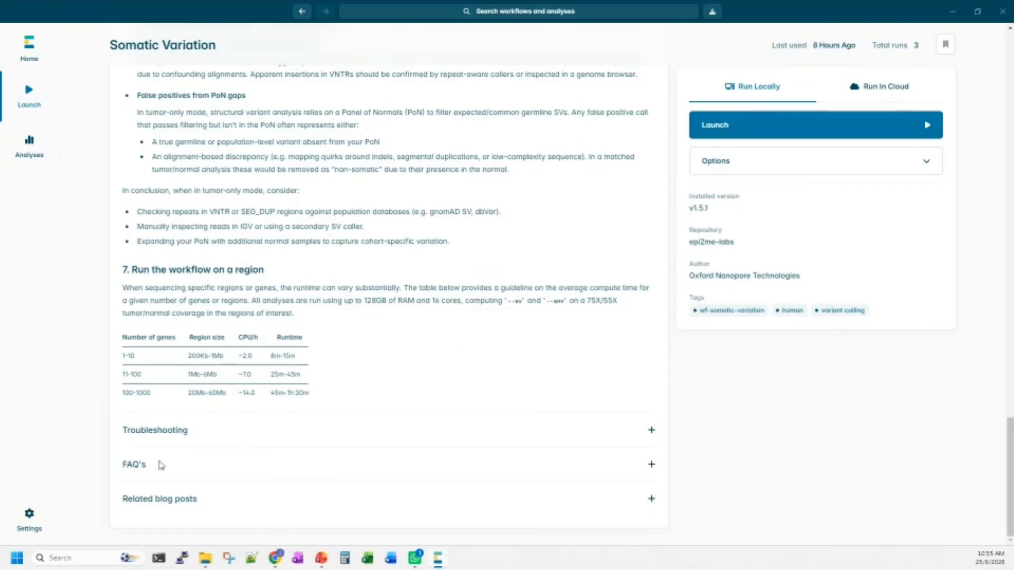
{"action": "scroll", "coordinate": [502, 412], "scroll_direction": "up", "scroll_amount": 9}
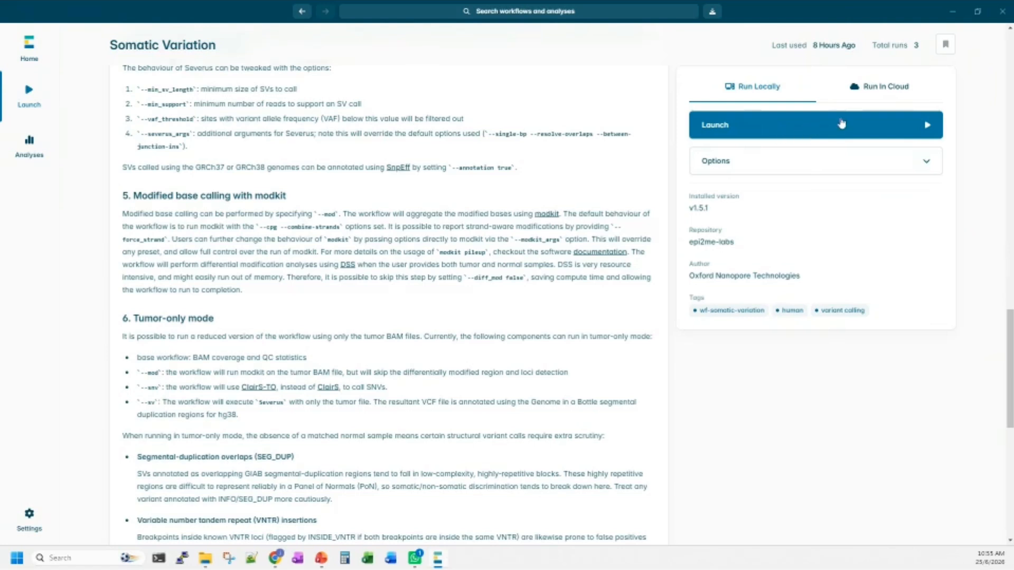
{"action": "left_click", "coordinate": [779, 167]}
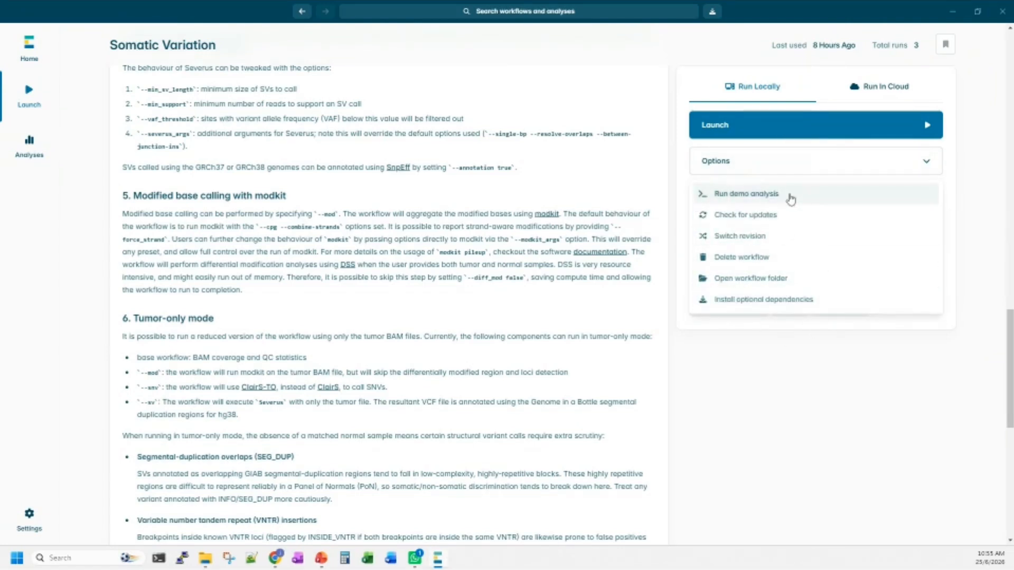
{"action": "left_click", "coordinate": [792, 162]}
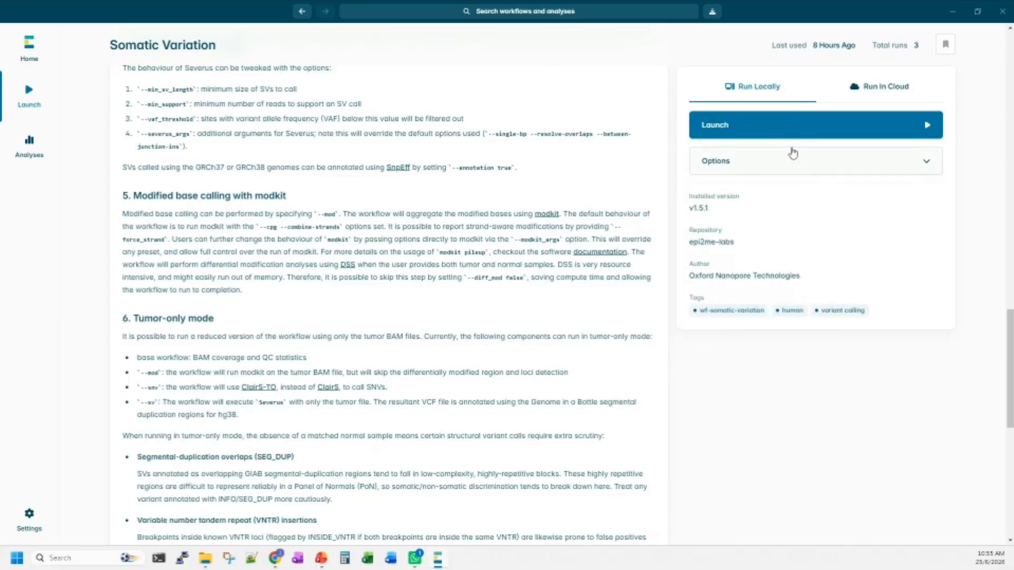
Start setting up a local analysis and enable the SNV short variants, SV structural variants and MOD differential modifications sub-workflows.
{"action": "left_click", "coordinate": [771, 130]}
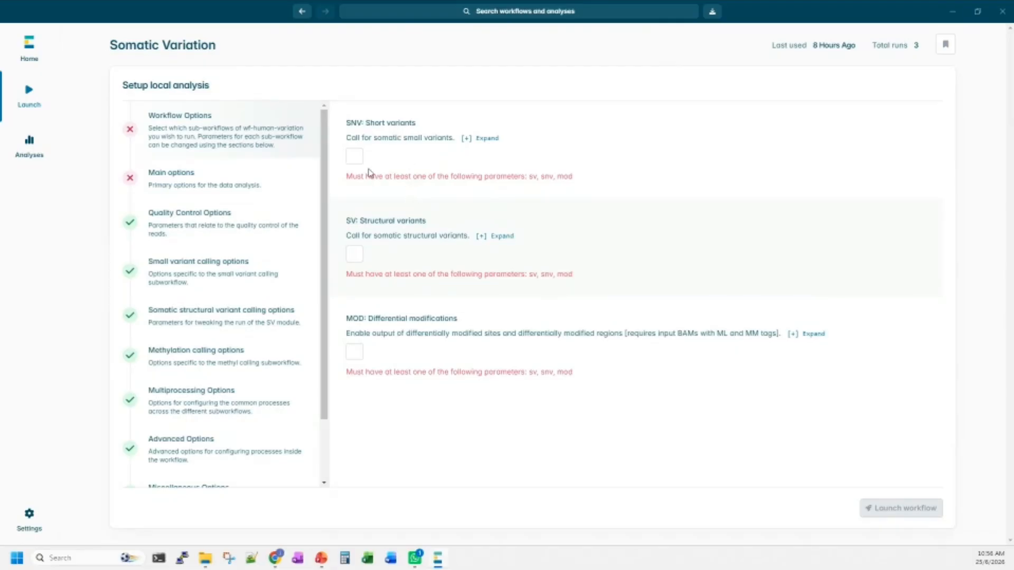
{"action": "left_click", "coordinate": [354, 157]}
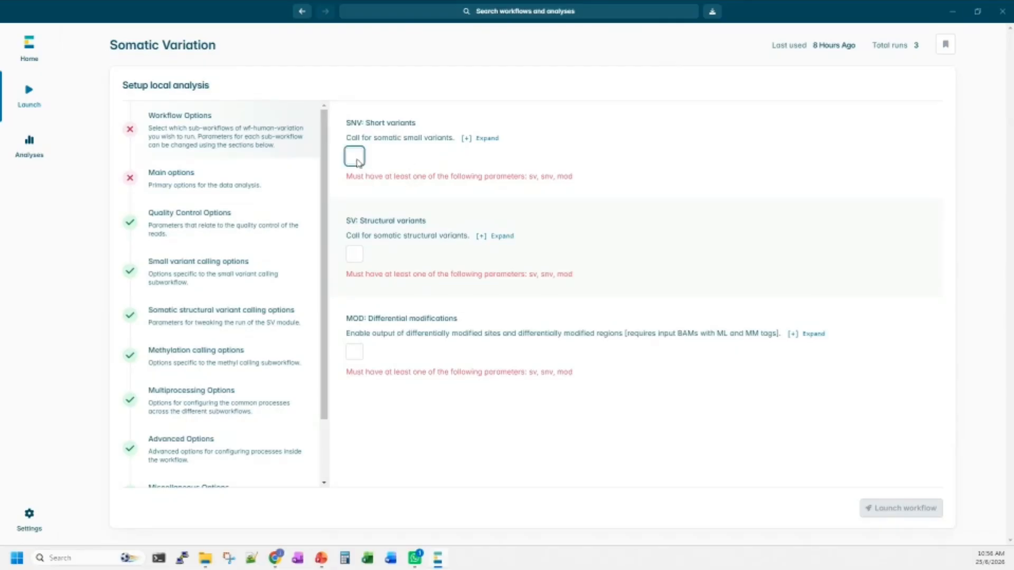
{"action": "left_click", "coordinate": [352, 240]}
{"action": "left_click", "coordinate": [358, 322]}
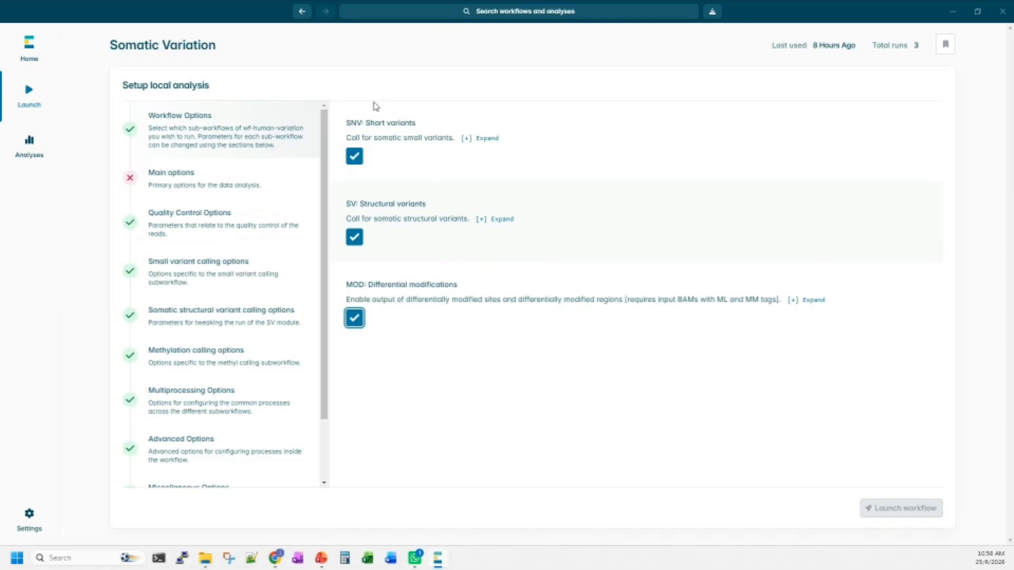
Set the sample name to demo in the main options.
{"action": "left_click", "coordinate": [194, 185]}
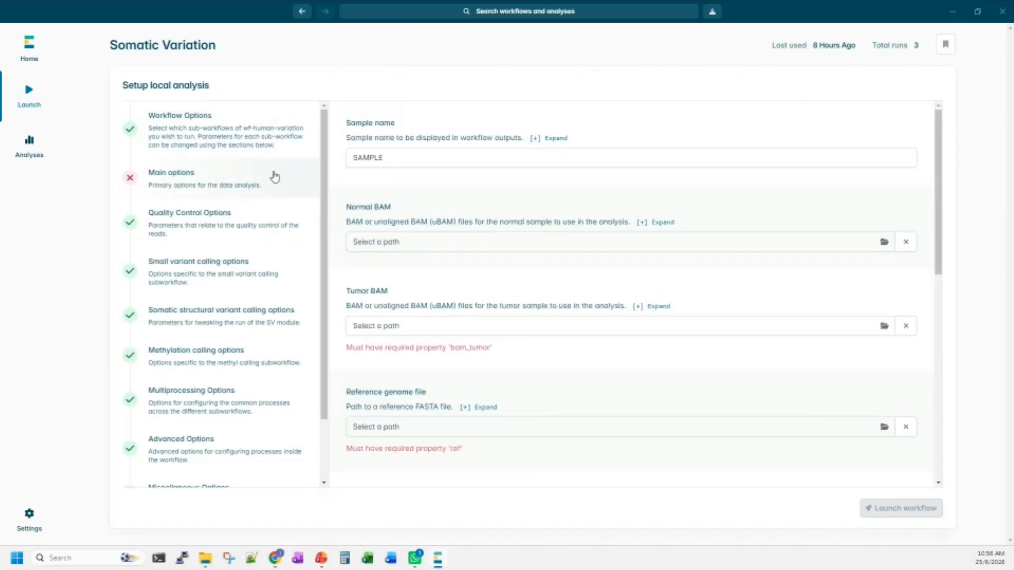
{"action": "left_click", "coordinate": [436, 152]}
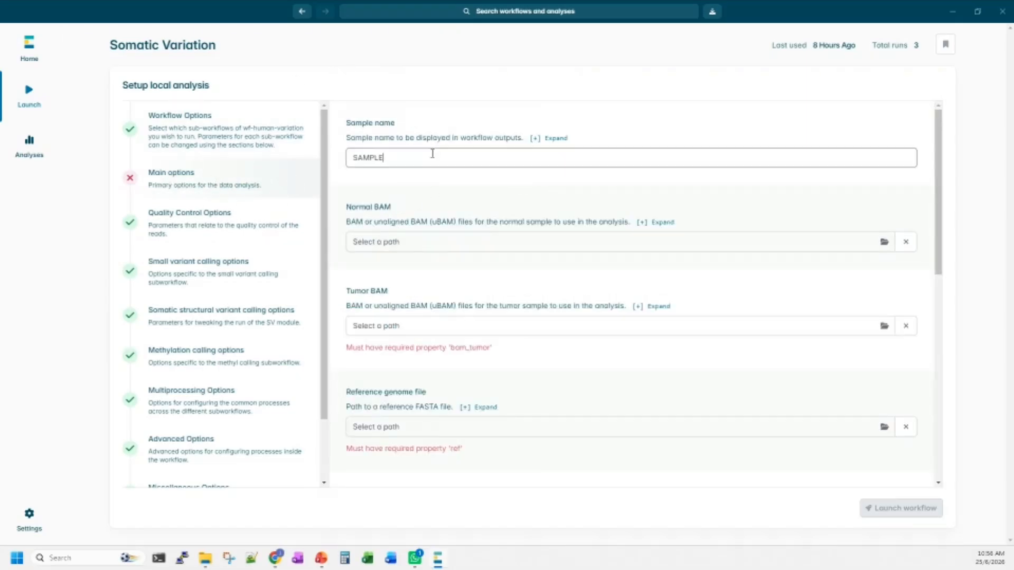
{"action": "left_click_drag", "start_coordinate": [433, 152], "coordinate": [334, 157]}
{"action": "type", "text": "demo"}
{"action": "scroll", "coordinate": [423, 243], "scroll_direction": "down", "scroll_amount": 2}
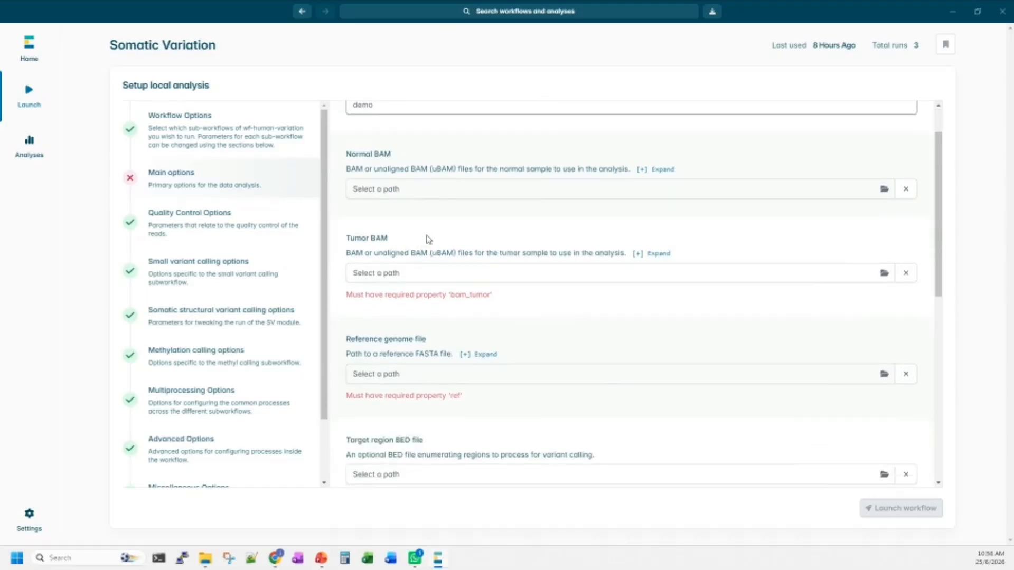
{"action": "scroll", "coordinate": [427, 237], "scroll_direction": "up", "scroll_amount": 2}
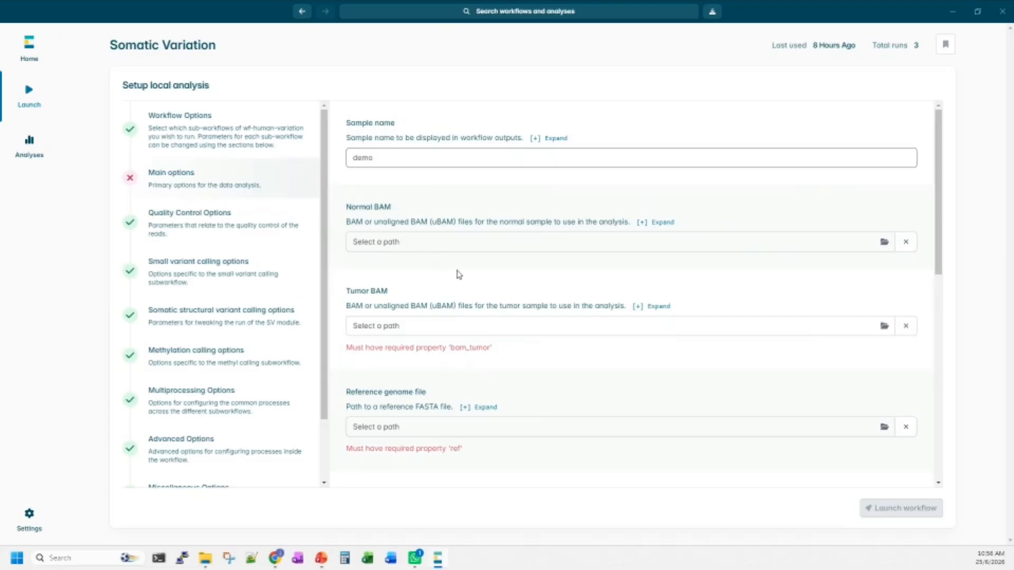
Choose the file demo_tumor.bam from the wf-somatic-variation-demo folder as the Tumor BAM.
{"action": "left_click", "coordinate": [470, 332]}
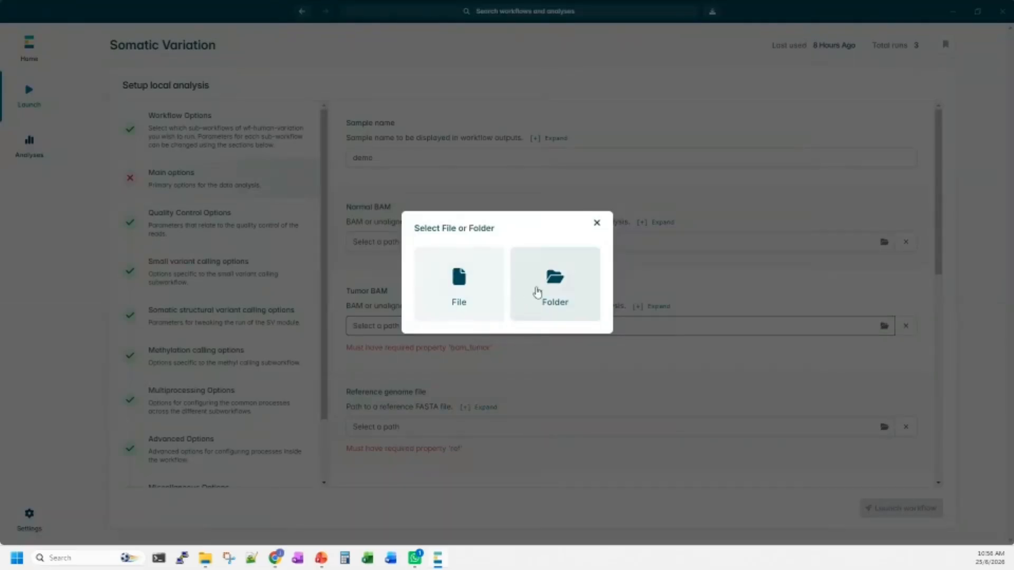
{"action": "left_click", "coordinate": [461, 289]}
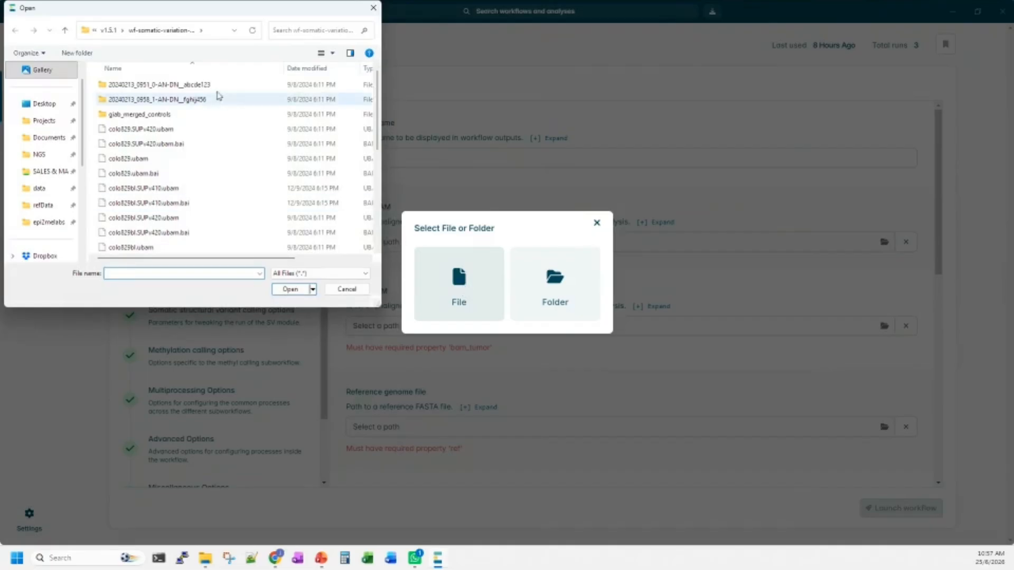
{"action": "left_click_drag", "start_coordinate": [183, 11], "coordinate": [333, 39]}
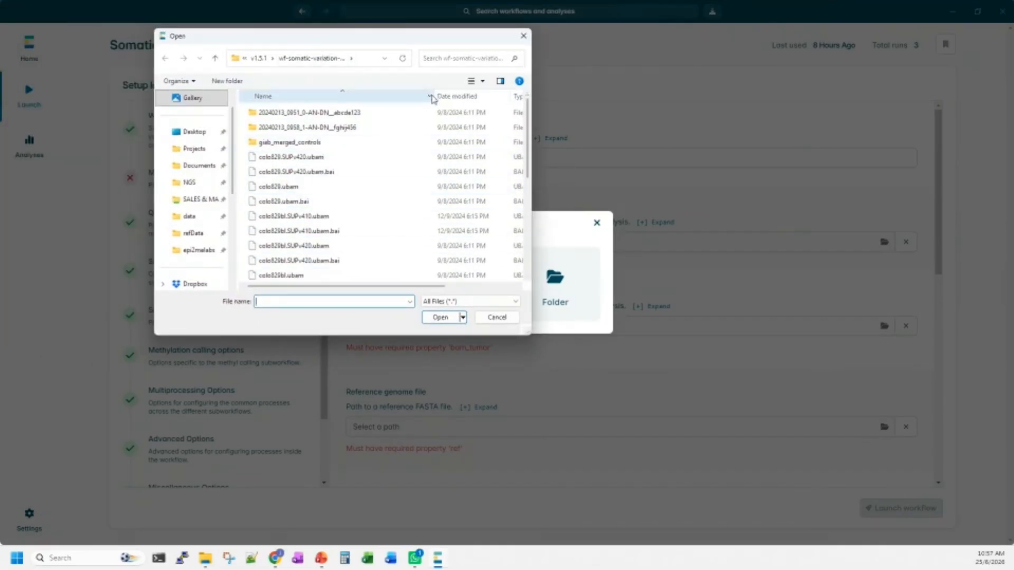
{"action": "left_click_drag", "start_coordinate": [422, 38], "coordinate": [293, 76]}
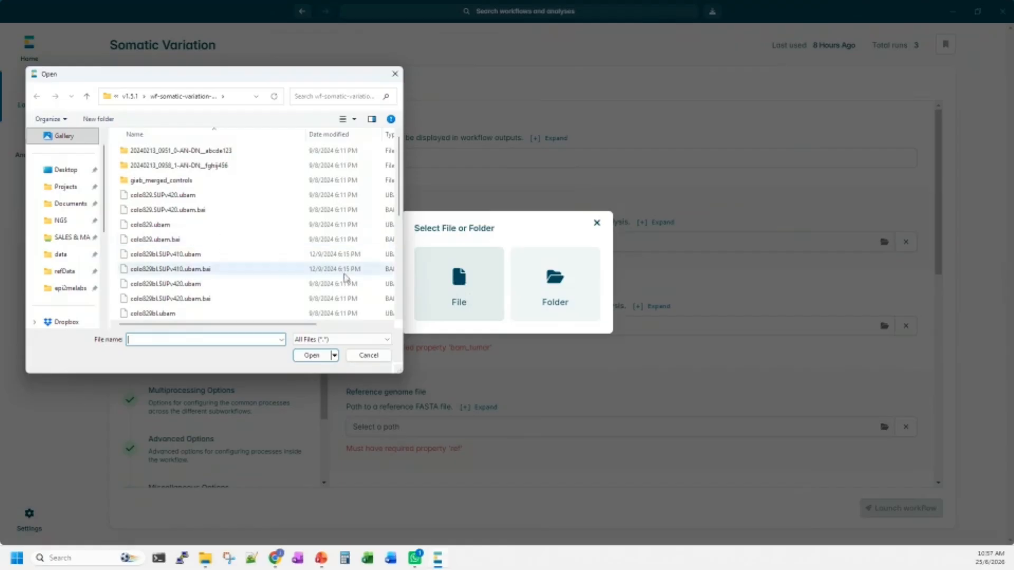
{"action": "scroll", "coordinate": [195, 253], "scroll_direction": "down", "scroll_amount": 2}
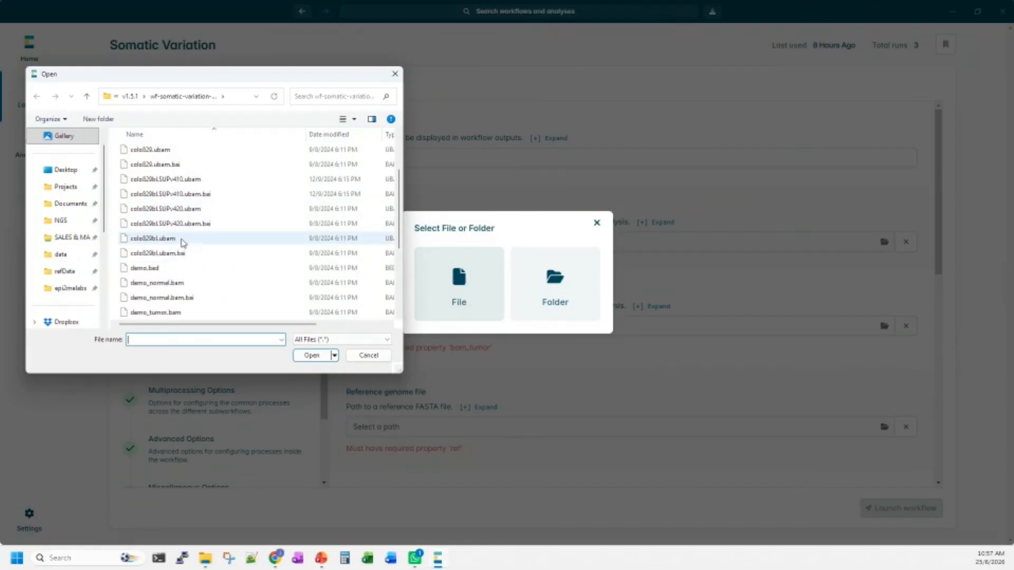
{"action": "scroll", "coordinate": [182, 243], "scroll_direction": "down", "scroll_amount": 2}
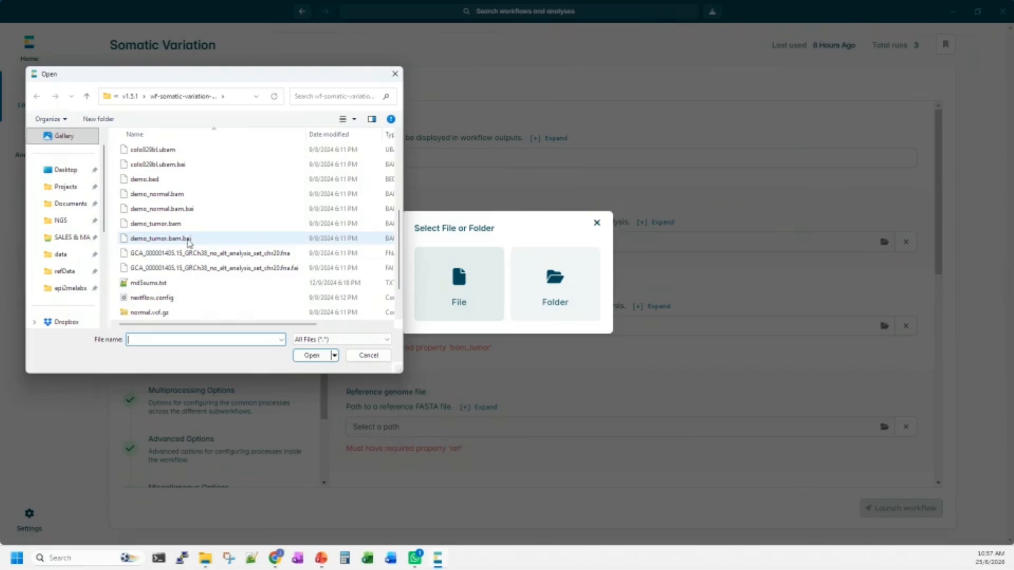
{"action": "left_click", "coordinate": [194, 224]}
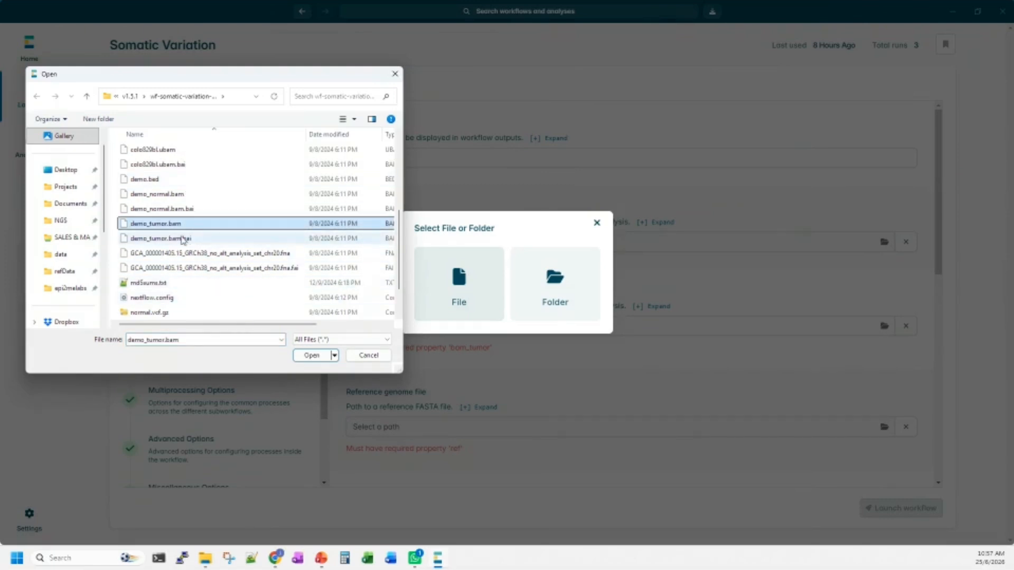
{"action": "left_click", "coordinate": [330, 355]}
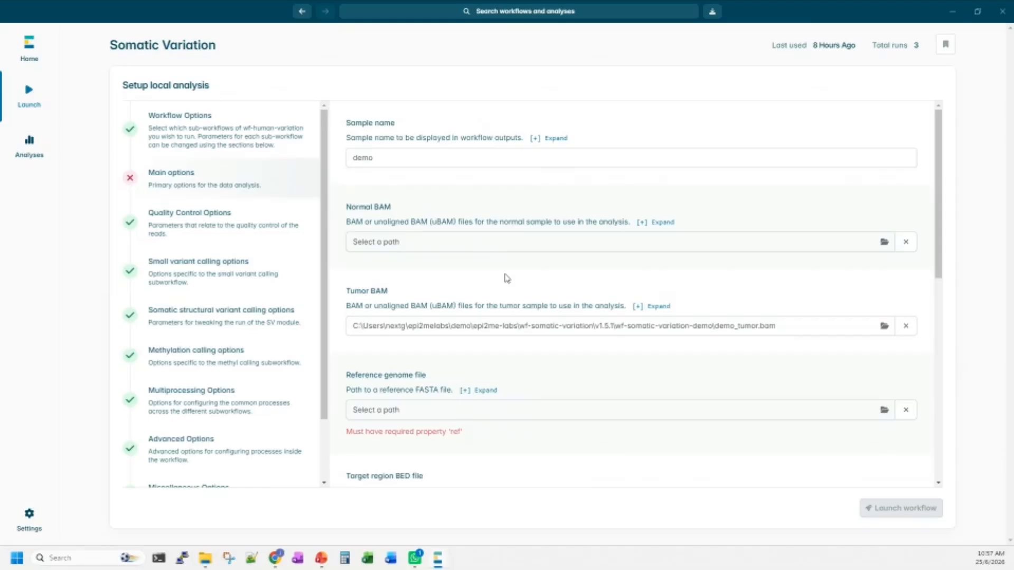
Choose GCA_000001405.15_GRCh38_no_alt_analysis_set_chr20.fna from the demo folder as the reference genome file.
{"action": "scroll", "coordinate": [506, 280], "scroll_direction": "down", "scroll_amount": 1}
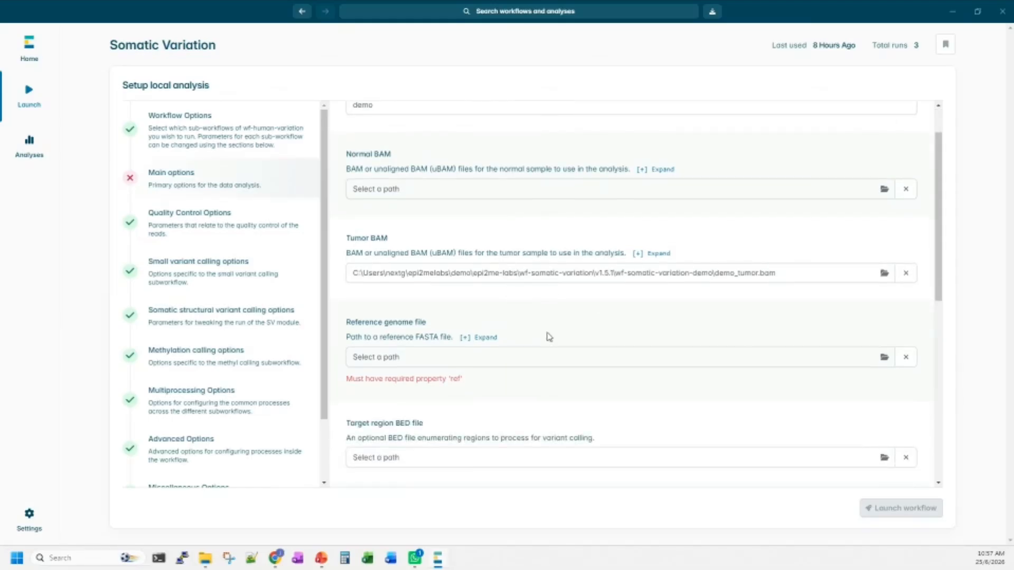
{"action": "left_click", "coordinate": [449, 357]}
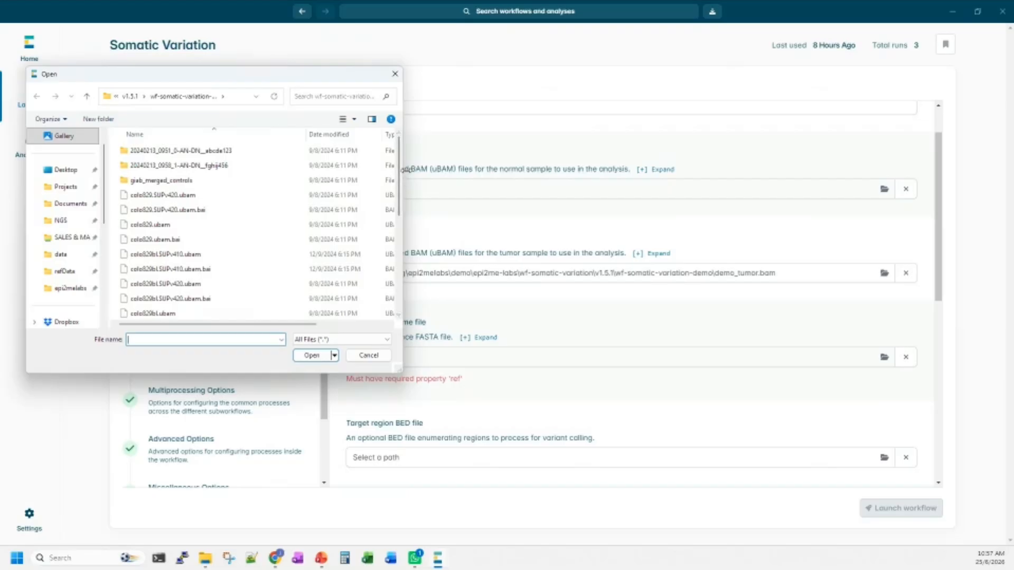
{"action": "left_click_drag", "start_coordinate": [401, 170], "coordinate": [534, 169]}
{"action": "scroll", "coordinate": [285, 266], "scroll_direction": "down", "scroll_amount": 1}
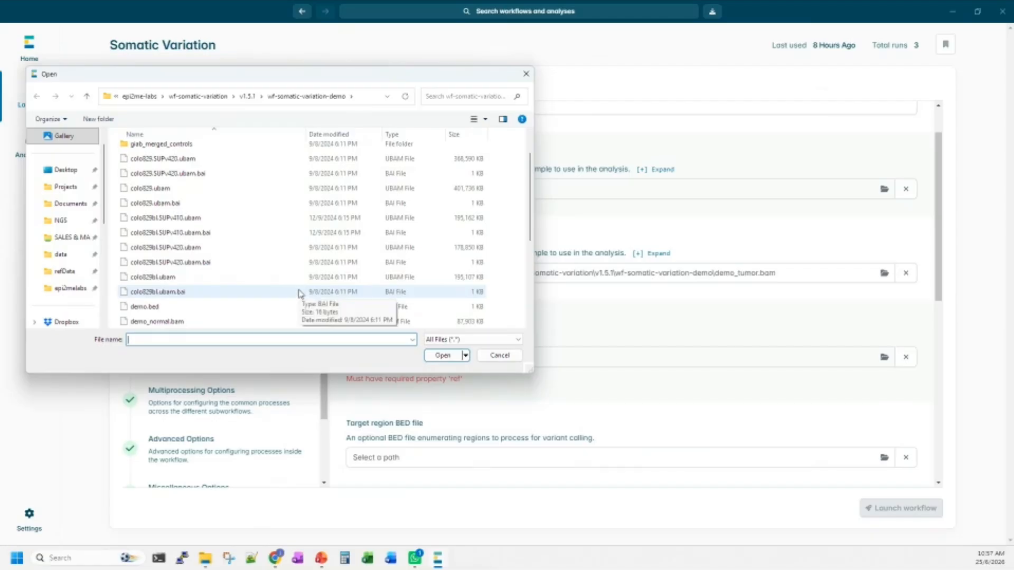
{"action": "scroll", "coordinate": [470, 256], "scroll_direction": "down", "scroll_amount": 2}
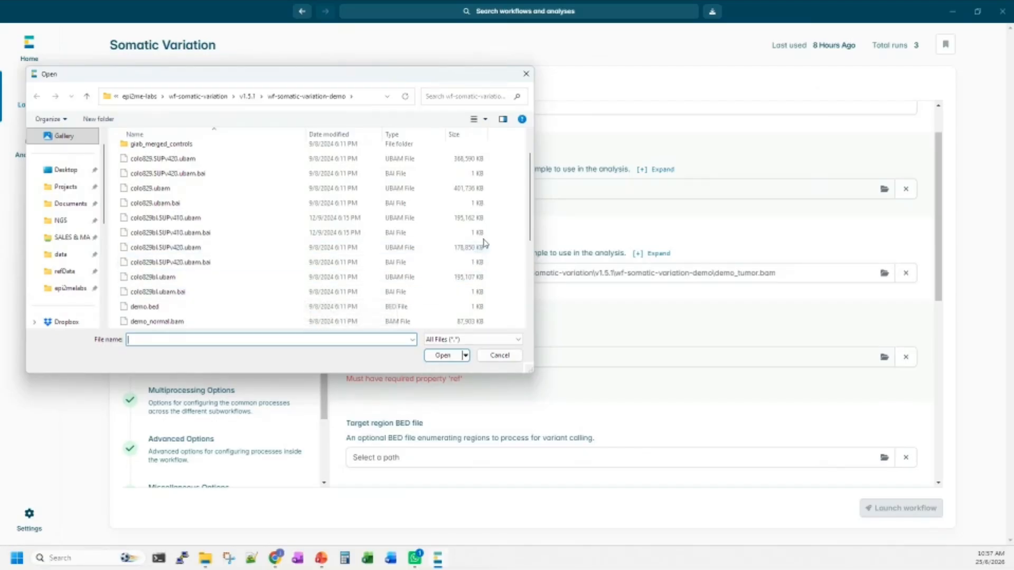
{"action": "scroll", "coordinate": [501, 240], "scroll_direction": "down", "scroll_amount": 1}
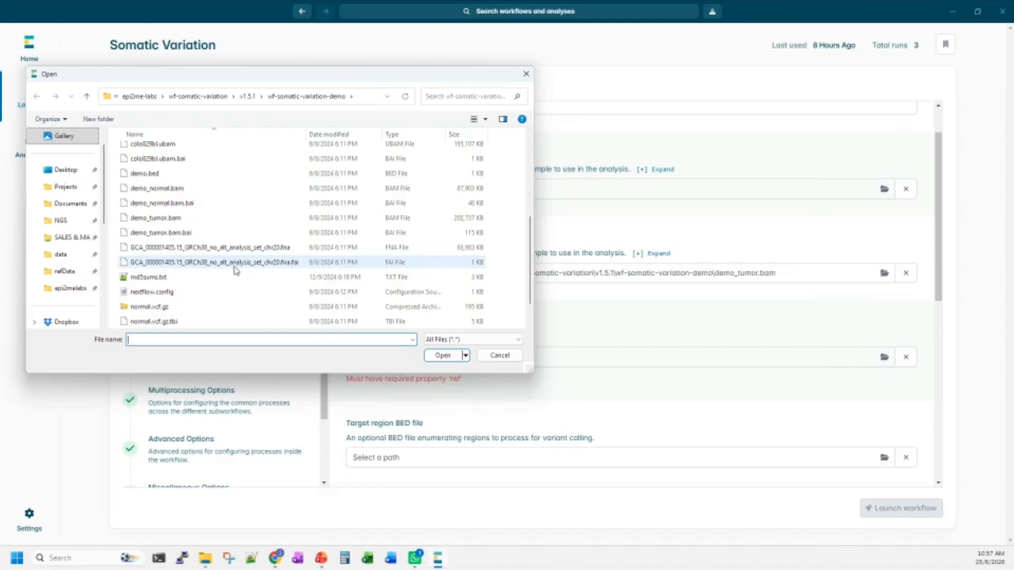
{"action": "left_click", "coordinate": [205, 251]}
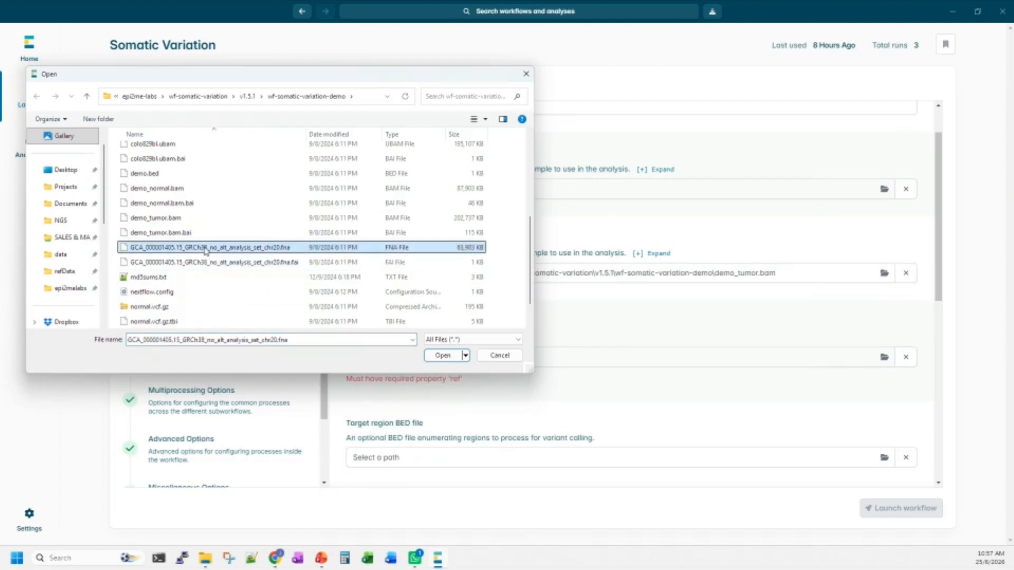
{"action": "left_click", "coordinate": [444, 356]}
Look over the optional BED and Panel of Normals inputs and the remaining parameter sections of the analysis setup.
{"action": "scroll", "coordinate": [543, 238], "scroll_direction": "down", "scroll_amount": 3}
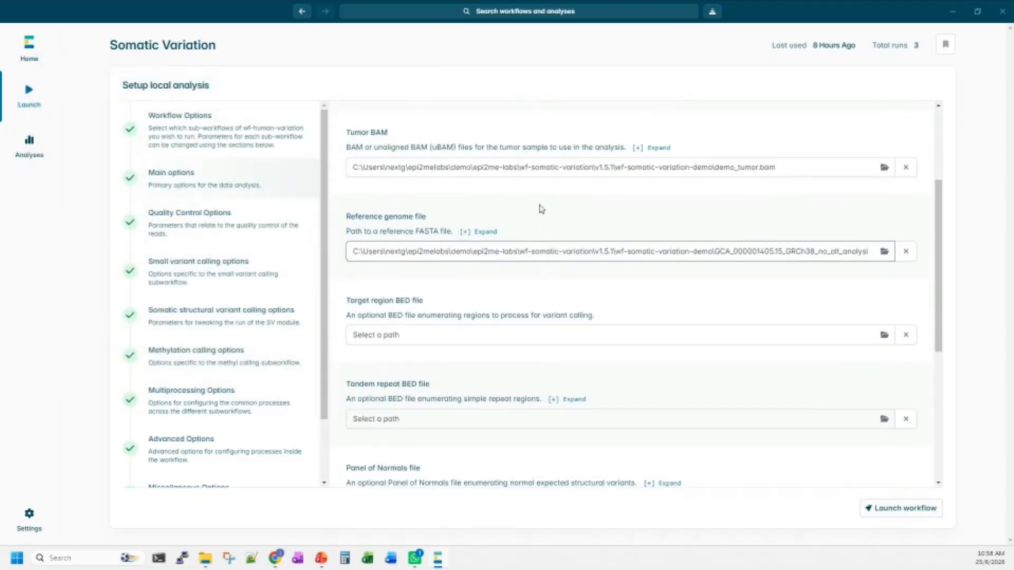
{"action": "scroll", "coordinate": [124, 422], "scroll_direction": "down", "scroll_amount": 2}
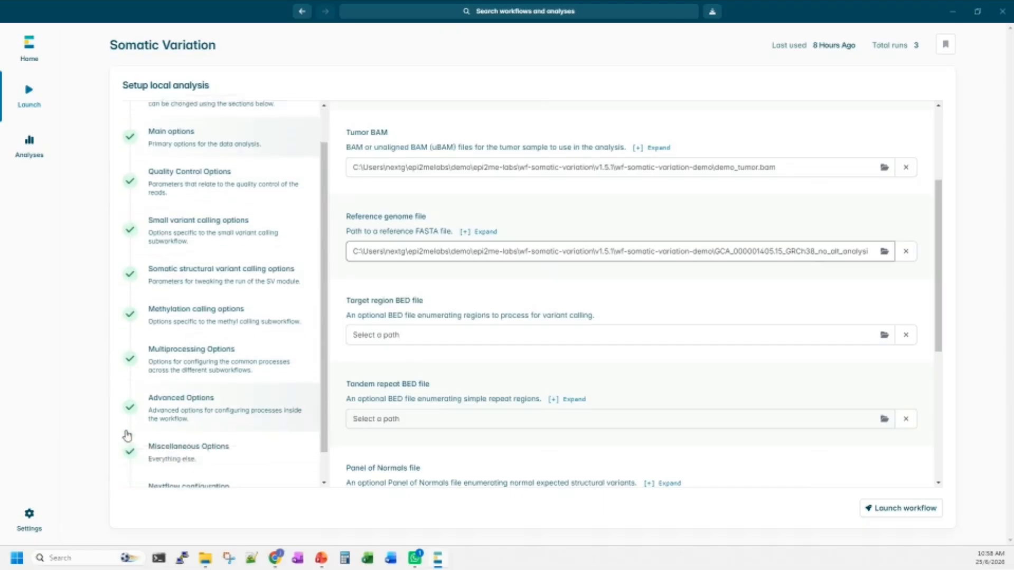
{"action": "scroll", "coordinate": [126, 436], "scroll_direction": "down", "scroll_amount": 1}
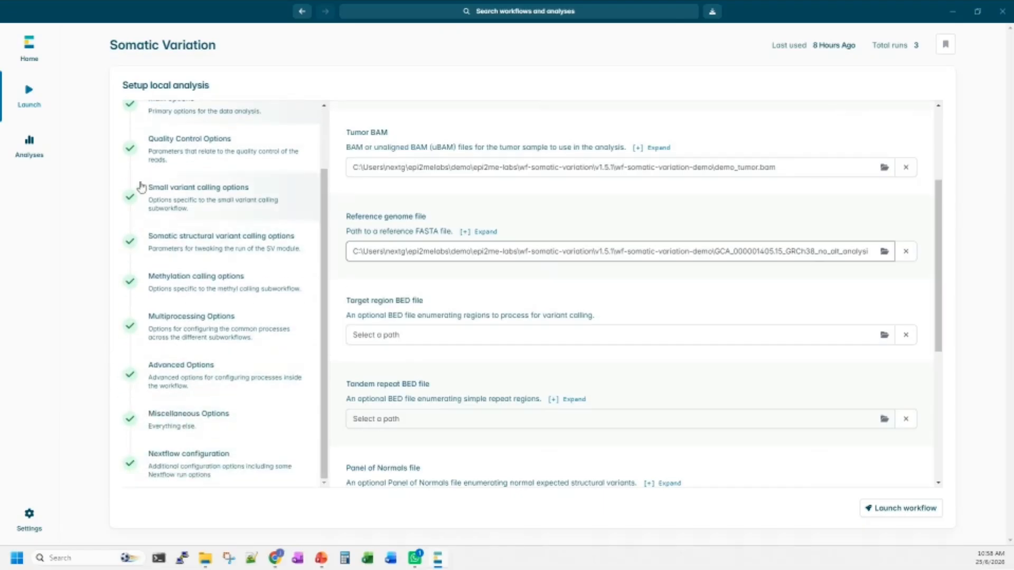
{"action": "scroll", "coordinate": [141, 186], "scroll_direction": "up", "scroll_amount": 2}
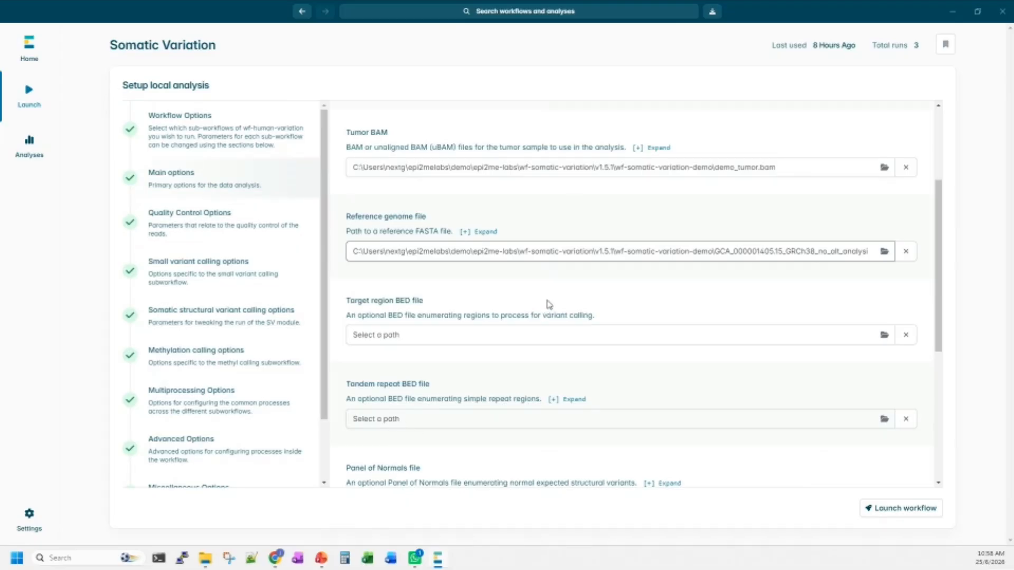
Review the optional BED and Panel of Normals inputs and the Annotation, Include all contigs and Show in IGV settings in the main options.
{"action": "scroll", "coordinate": [594, 359], "scroll_direction": "down", "scroll_amount": 1}
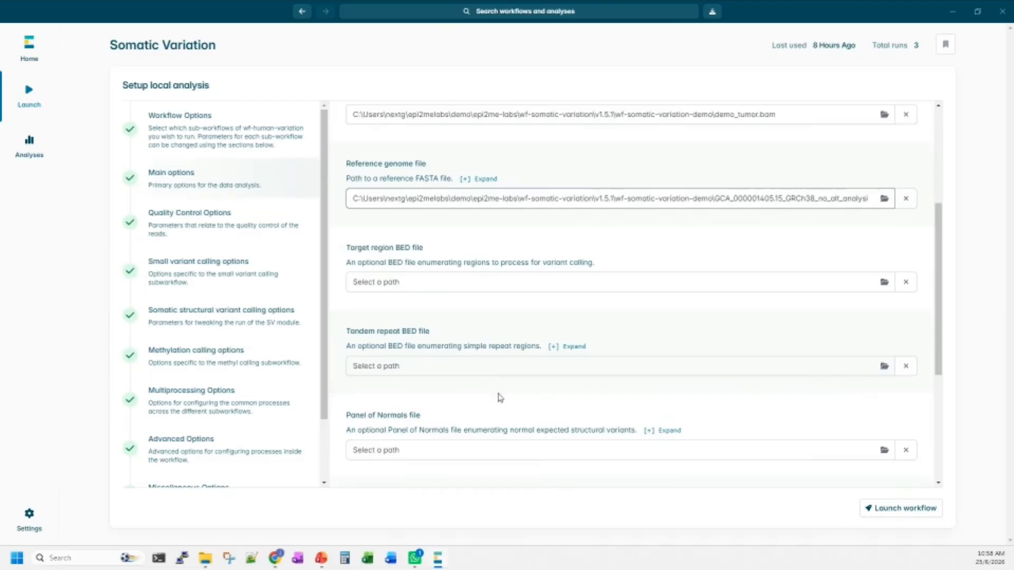
{"action": "scroll", "coordinate": [517, 386], "scroll_direction": "down", "scroll_amount": 2}
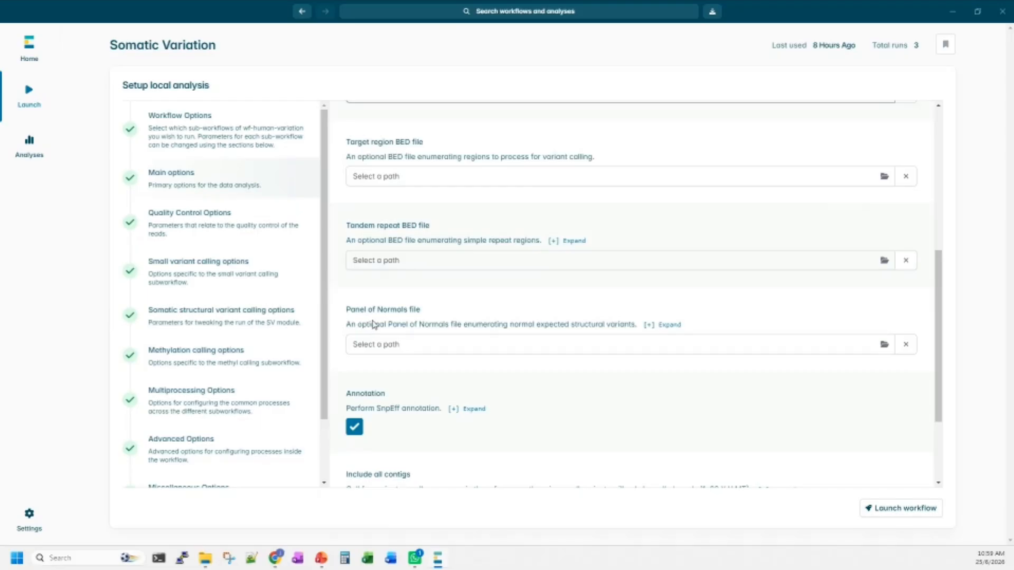
{"action": "scroll", "coordinate": [422, 351], "scroll_direction": "down", "scroll_amount": 2}
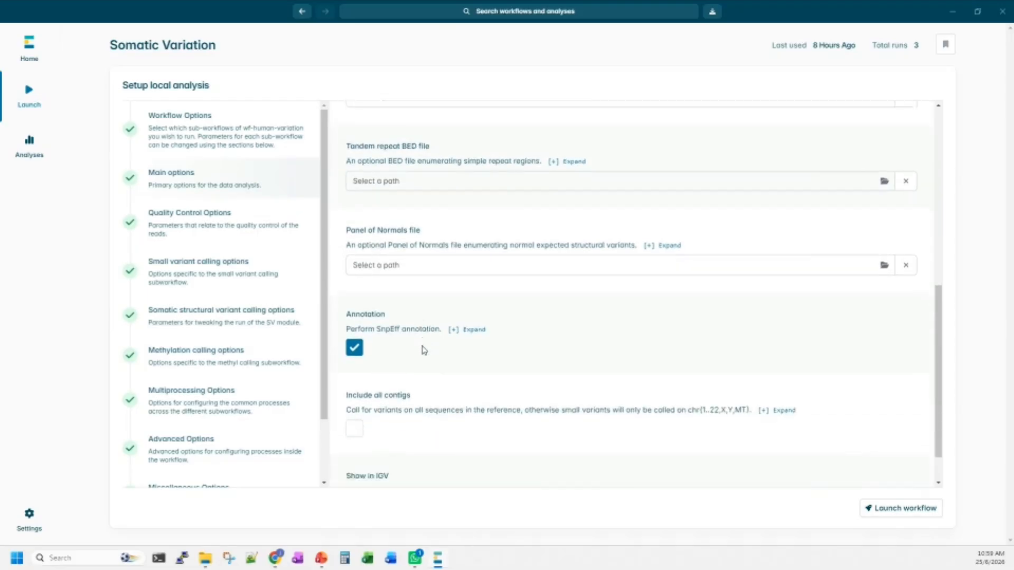
{"action": "scroll", "coordinate": [423, 350], "scroll_direction": "down", "scroll_amount": 1}
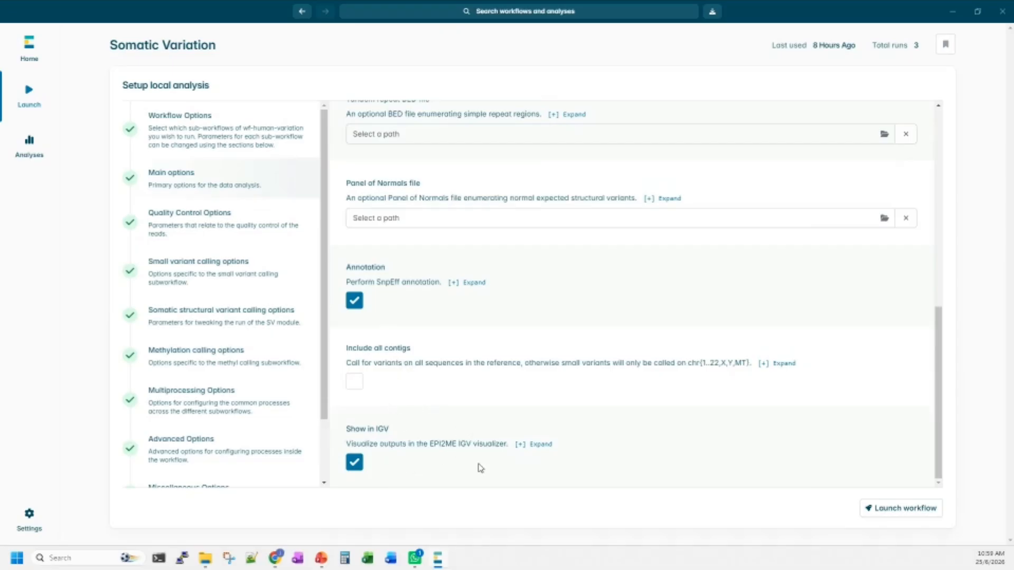
{"action": "scroll", "coordinate": [566, 359], "scroll_direction": "up", "scroll_amount": 1}
{"action": "scroll", "coordinate": [580, 359], "scroll_direction": "up", "scroll_amount": 3}
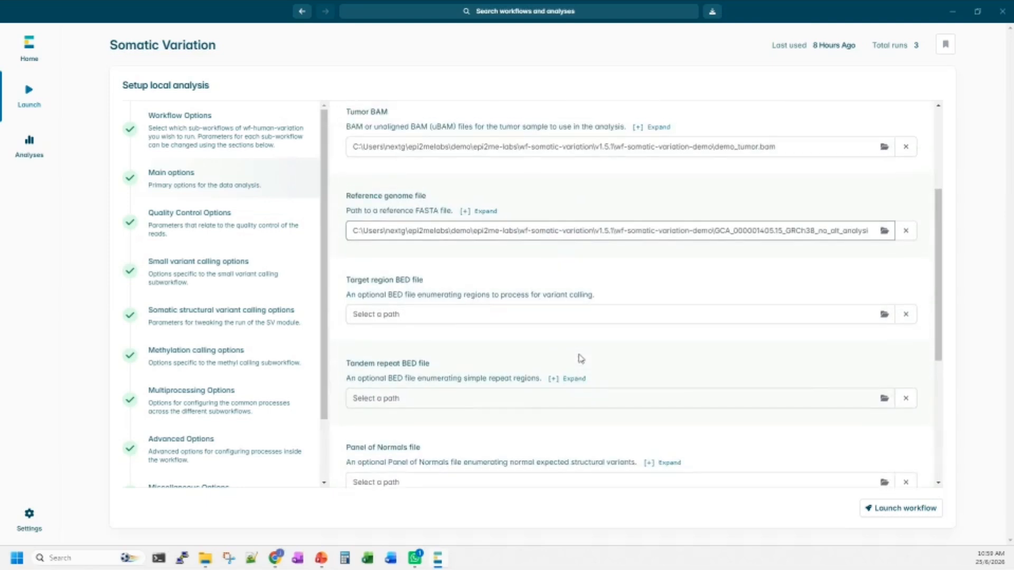
Set the Tumor minimum coverage to 0 in the Quality Control Options.
{"action": "left_click", "coordinate": [221, 239]}
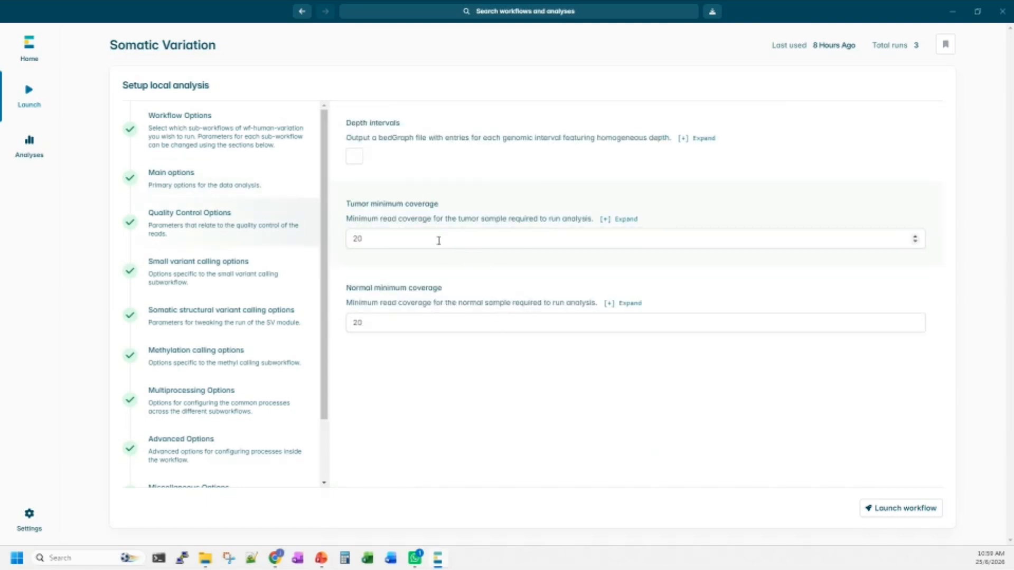
{"action": "left_click_drag", "start_coordinate": [438, 238], "coordinate": [352, 238]}
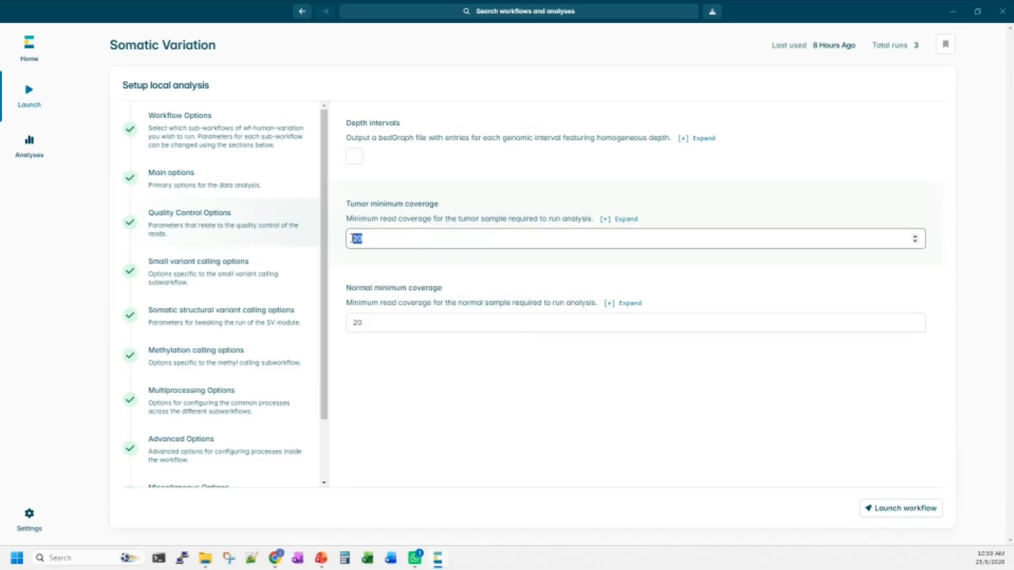
{"action": "type", "text": "0"}
{"action": "left_click", "coordinate": [426, 270]}
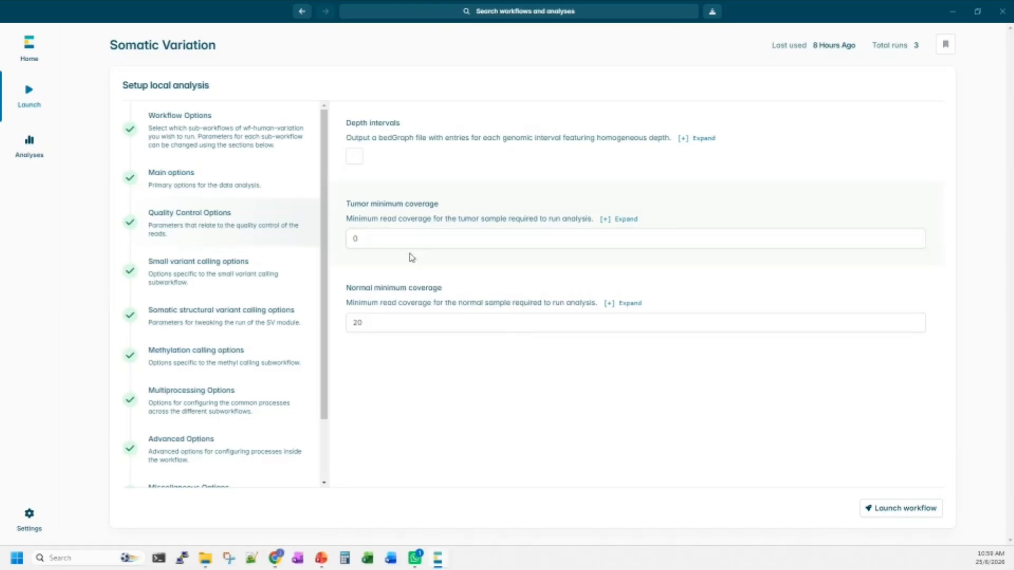
{"action": "left_click", "coordinate": [464, 222]}
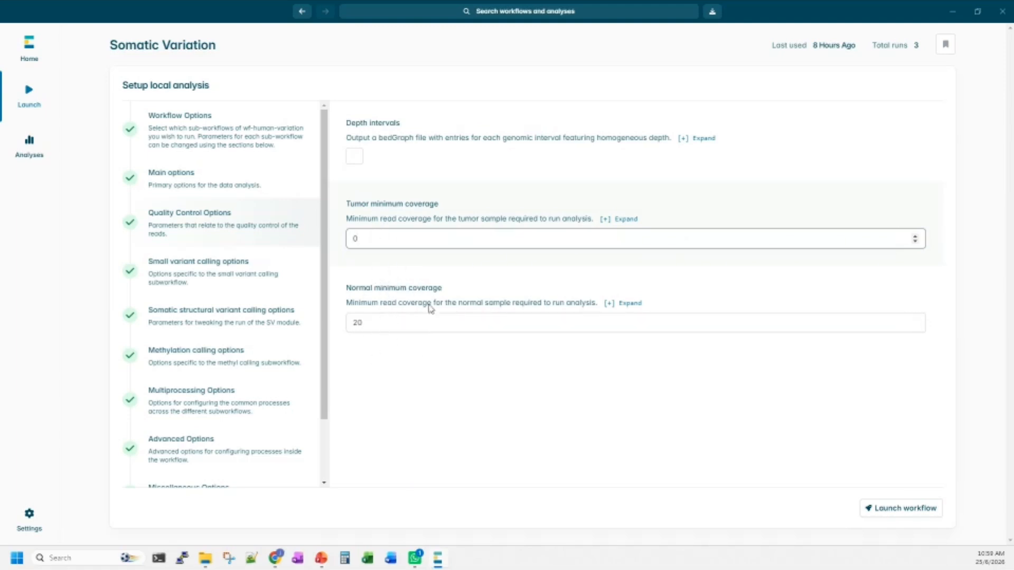
Examine the small variant calling options and the minimum SV size in the somatic structural variant calling options.
{"action": "left_click", "coordinate": [212, 291]}
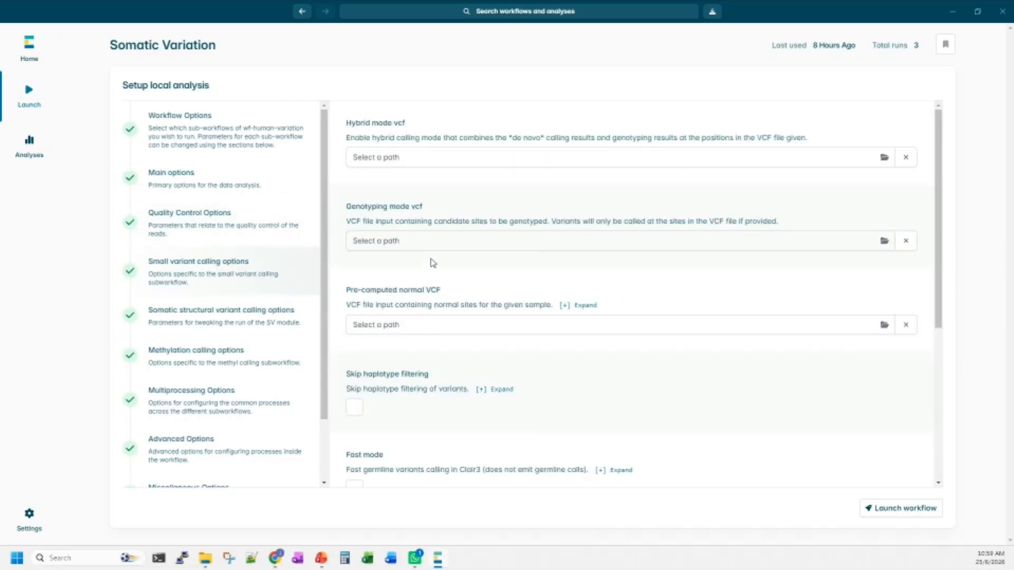
{"action": "scroll", "coordinate": [433, 262], "scroll_direction": "down", "scroll_amount": 3}
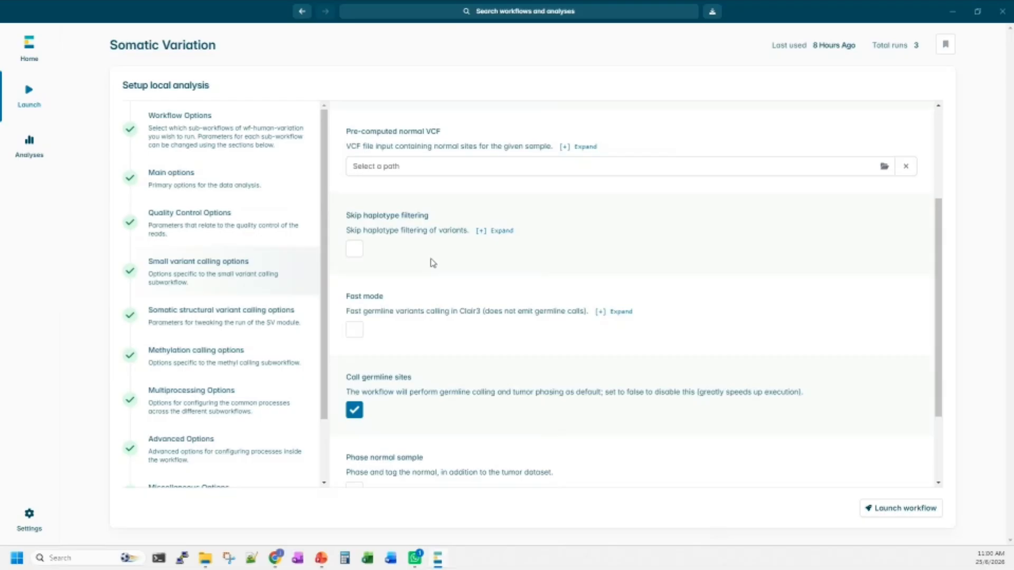
{"action": "scroll", "coordinate": [433, 262], "scroll_direction": "down", "scroll_amount": 2}
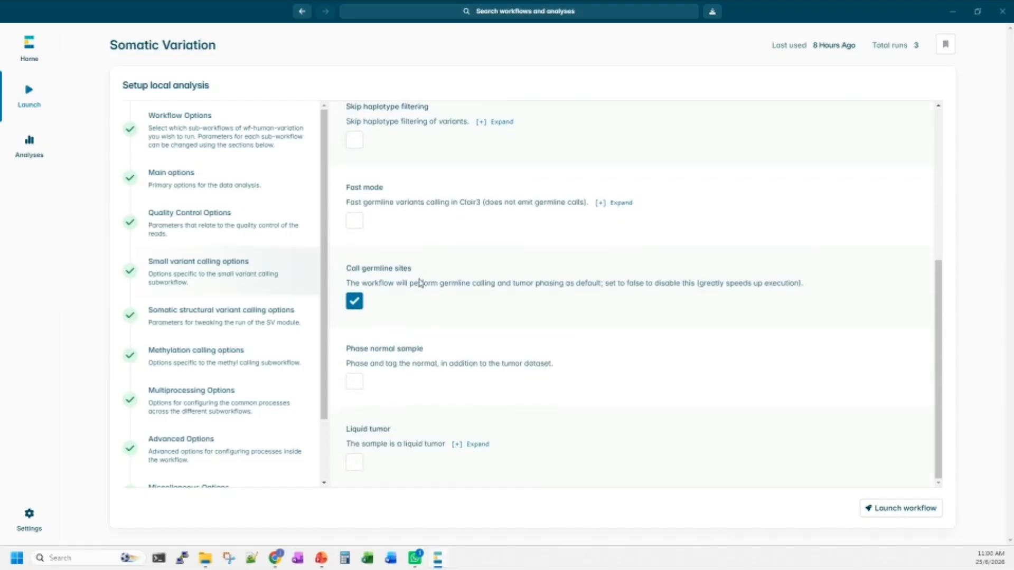
{"action": "scroll", "coordinate": [452, 376], "scroll_direction": "up", "scroll_amount": 5}
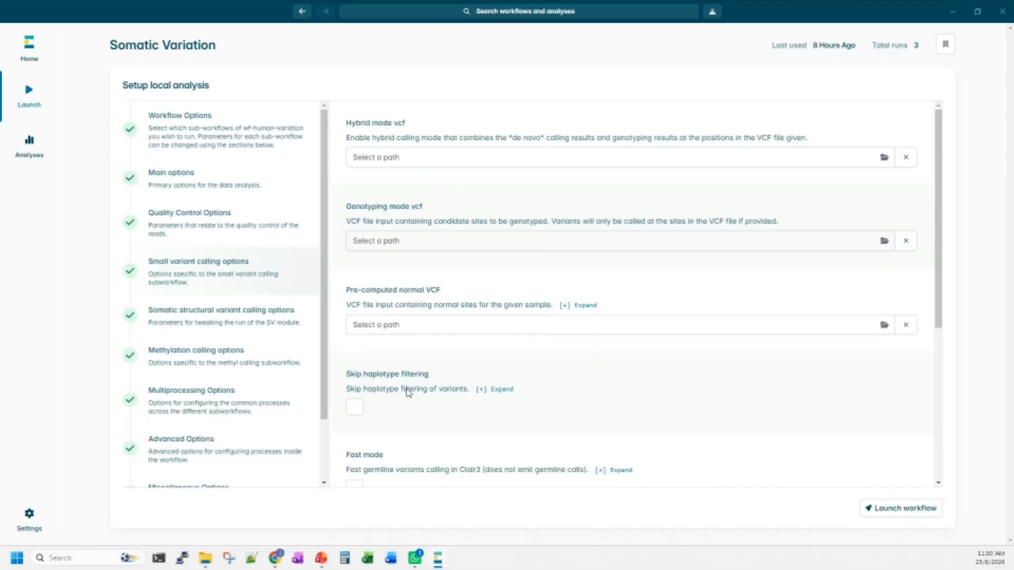
{"action": "left_click", "coordinate": [210, 324]}
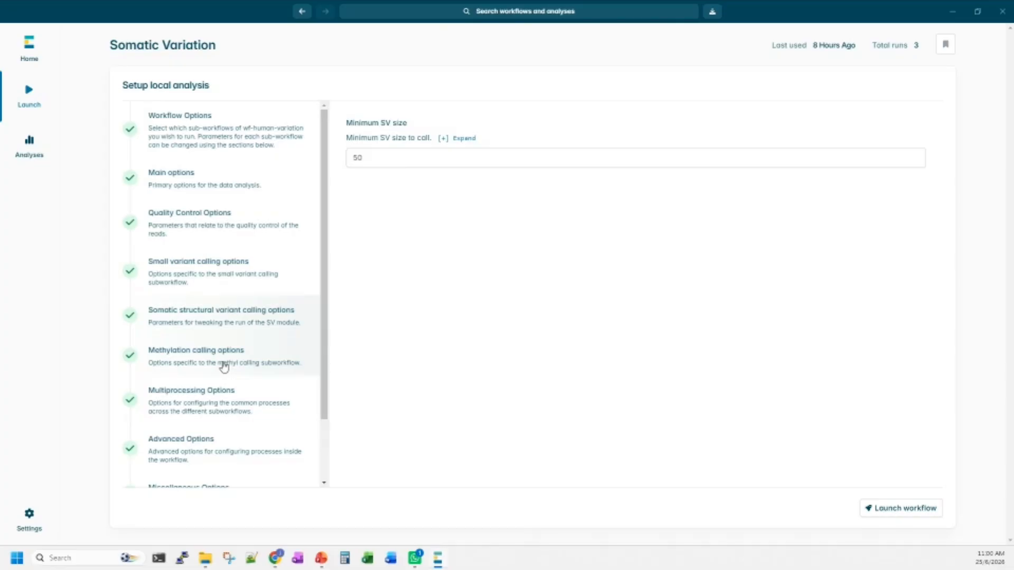
Enable Force strand in the methylation calling options.
{"action": "left_click", "coordinate": [198, 365]}
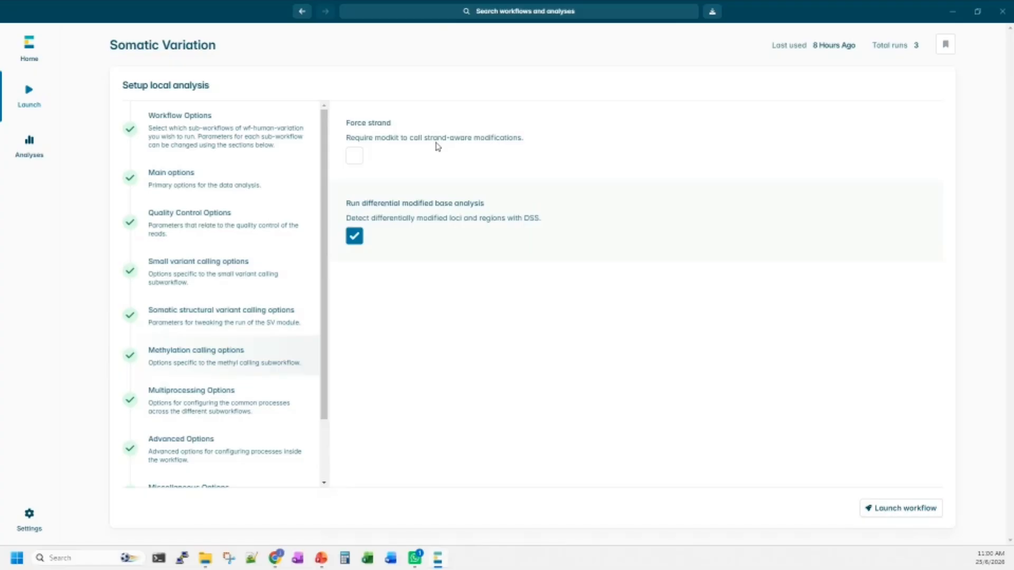
{"action": "left_click", "coordinate": [359, 160]}
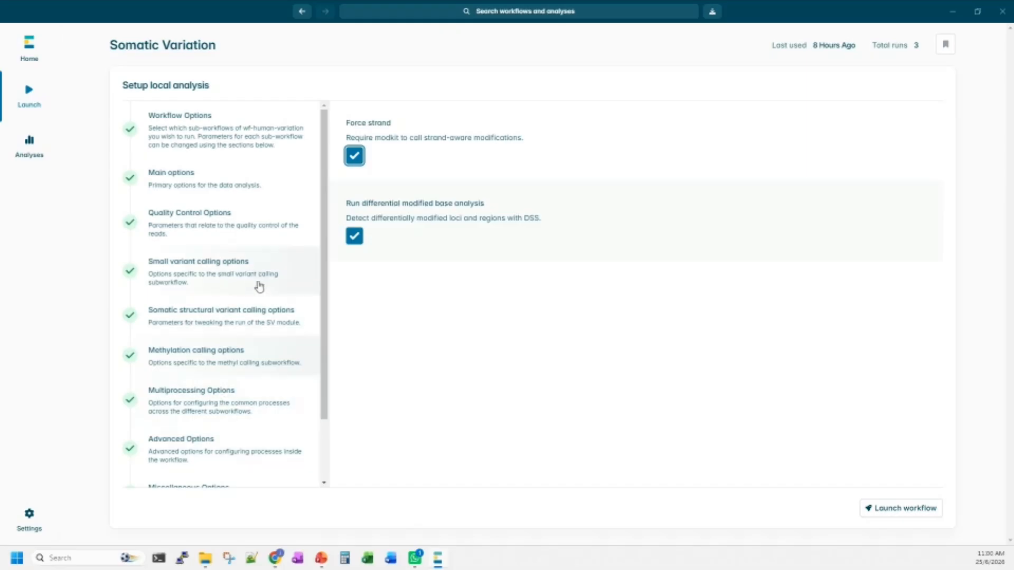
Review the thread limits for each process in the Multiprocessing Options.
{"action": "left_click", "coordinate": [251, 400]}
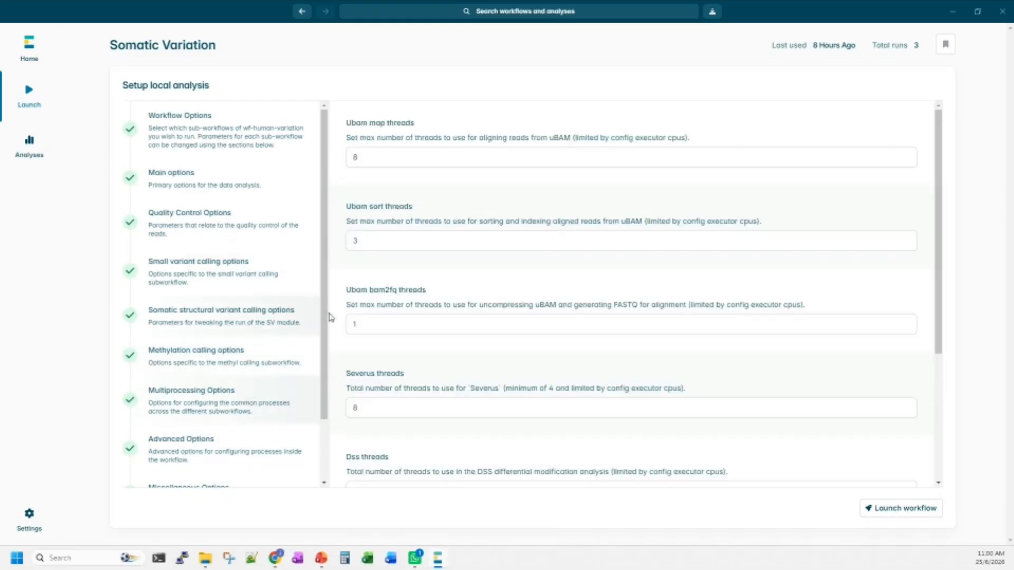
{"action": "scroll", "coordinate": [359, 208], "scroll_direction": "down", "scroll_amount": 4}
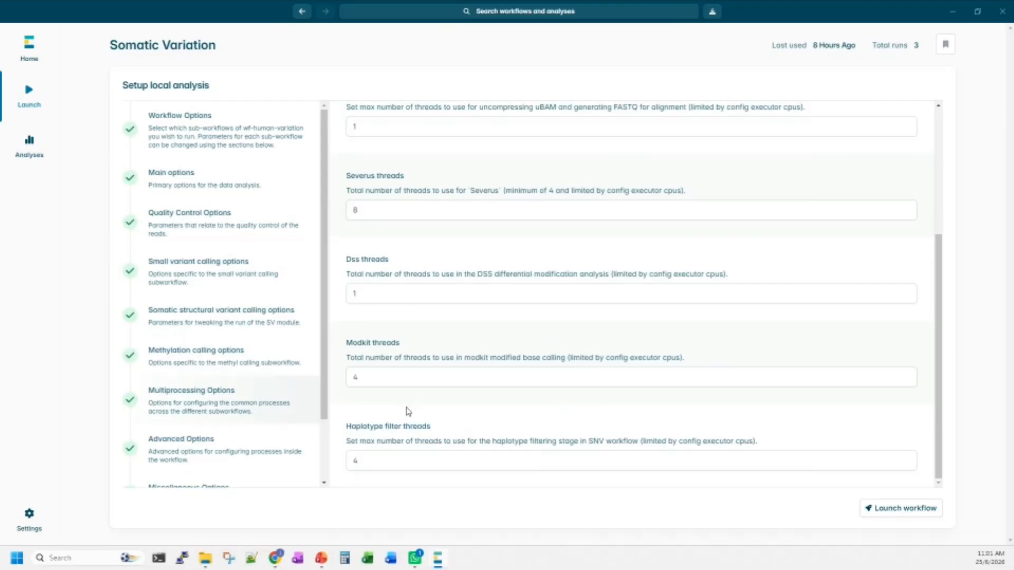
{"action": "scroll", "coordinate": [409, 411], "scroll_direction": "up", "scroll_amount": 3}
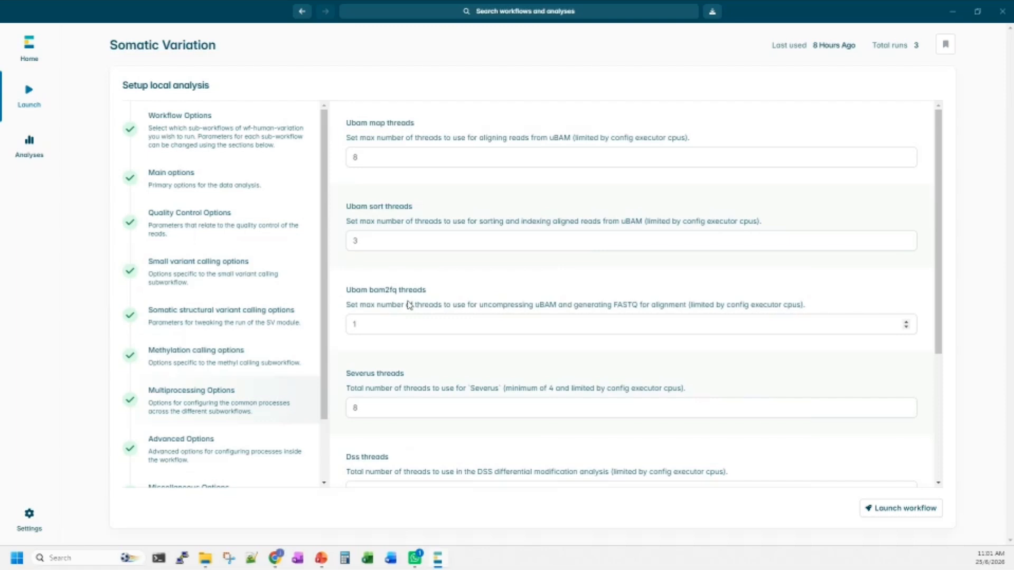
{"action": "scroll", "coordinate": [410, 324], "scroll_direction": "down", "scroll_amount": 1}
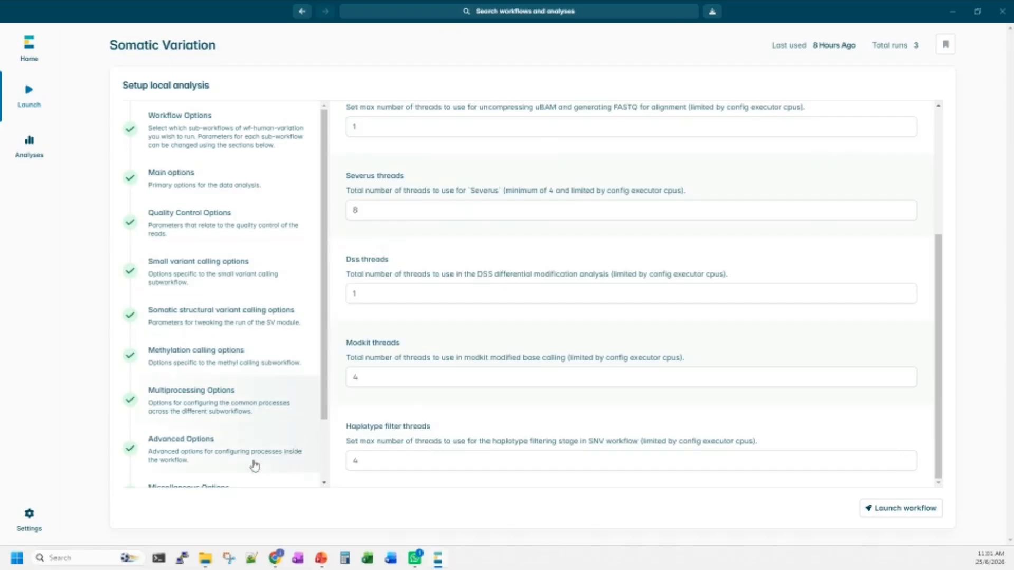
{"action": "left_click", "coordinate": [227, 448]}
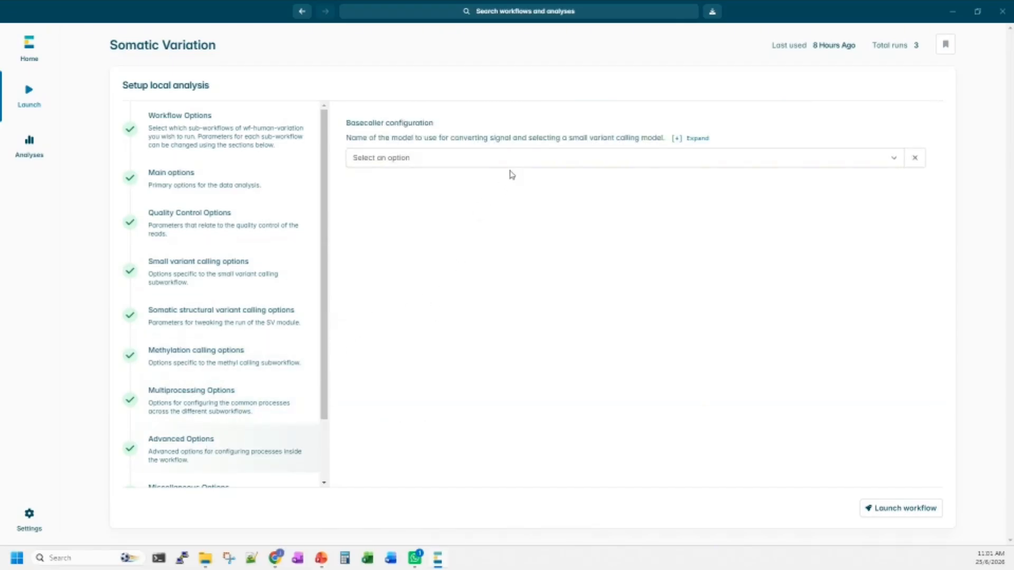
{"action": "mouse_move", "coordinate": [322, 560]}
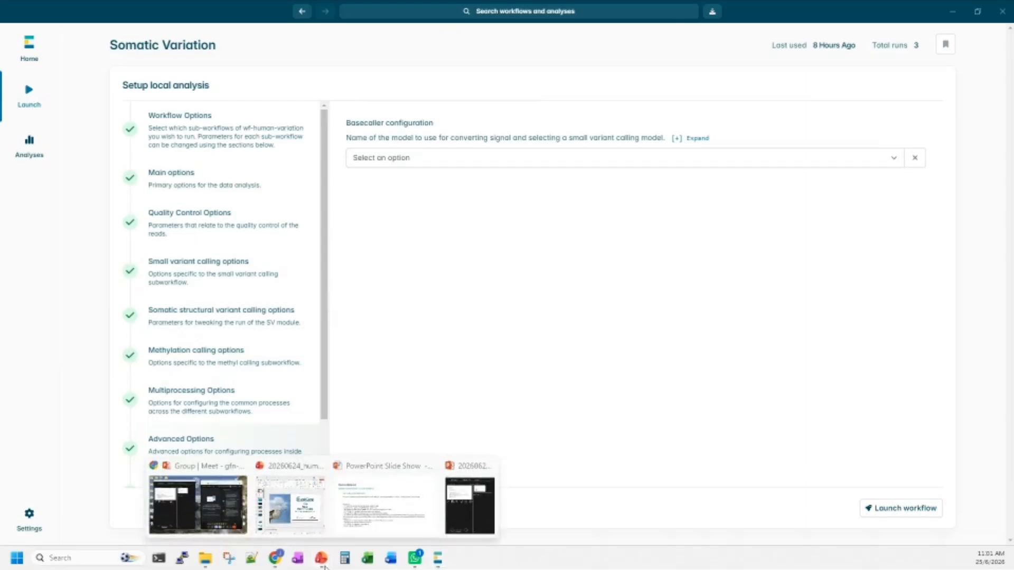
{"action": "left_click", "coordinate": [386, 515]}
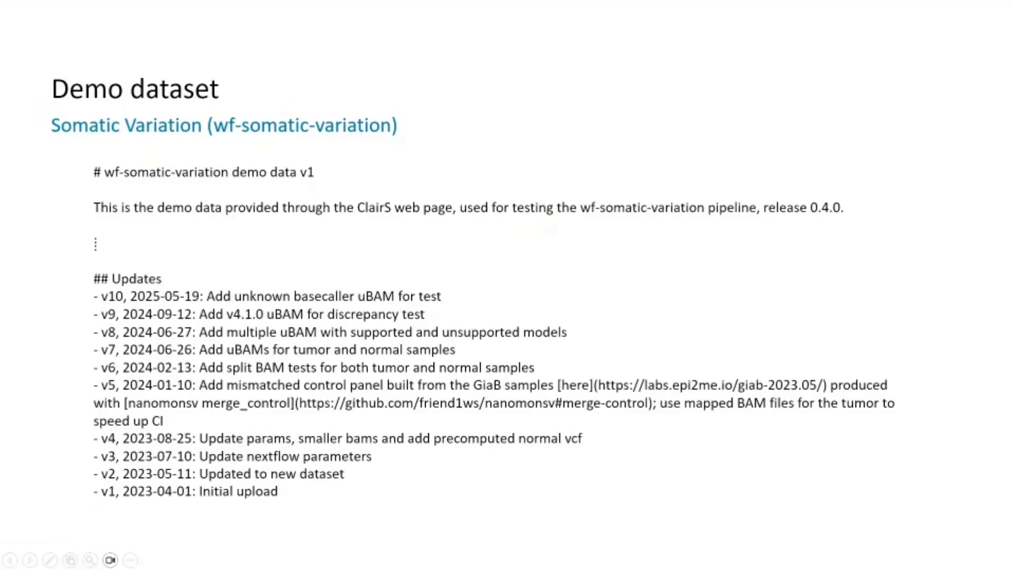
{"action": "key", "text": "alt+Tab"}
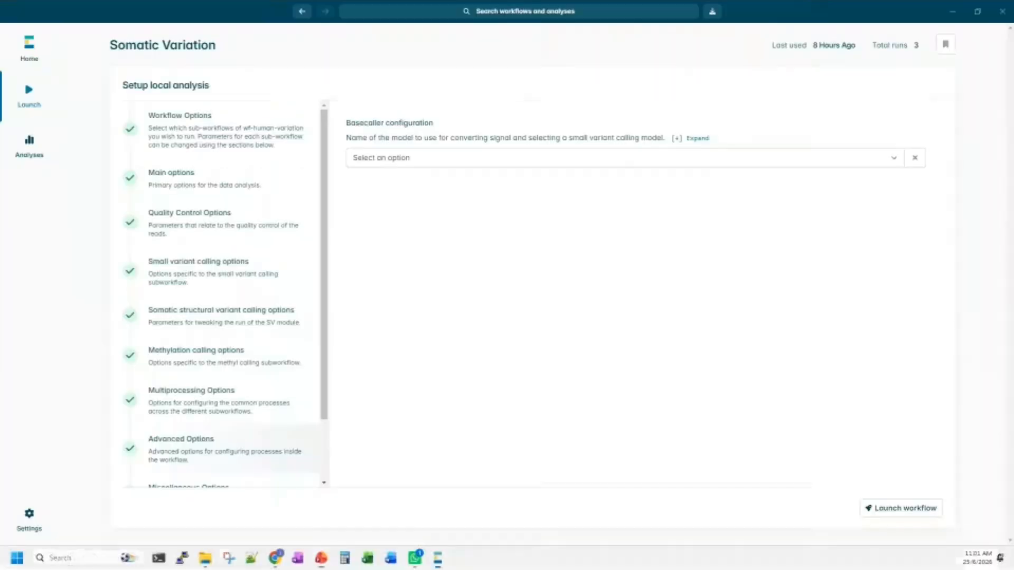
{"action": "left_click", "coordinate": [709, 167]}
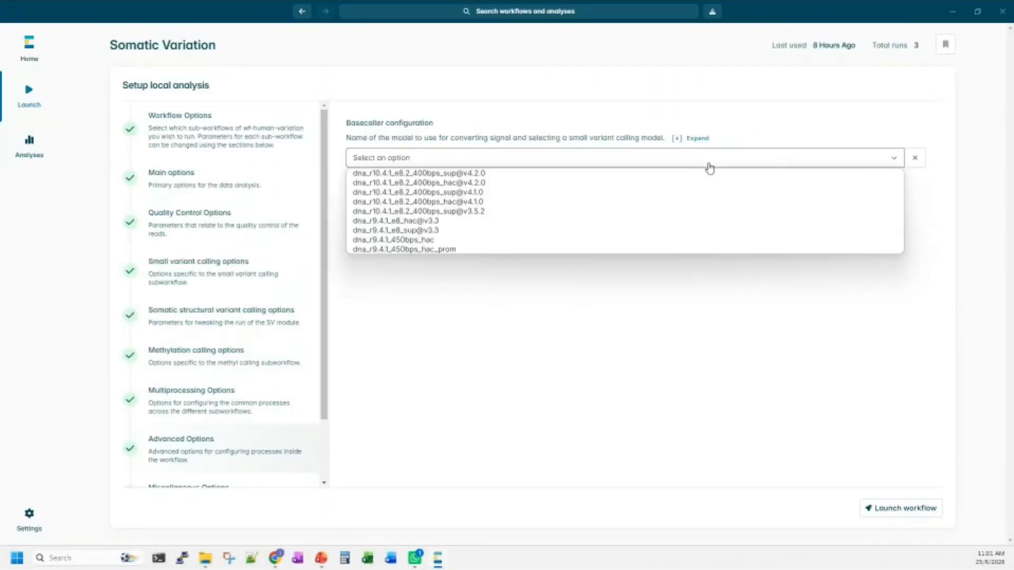
{"action": "left_click", "coordinate": [602, 212]}
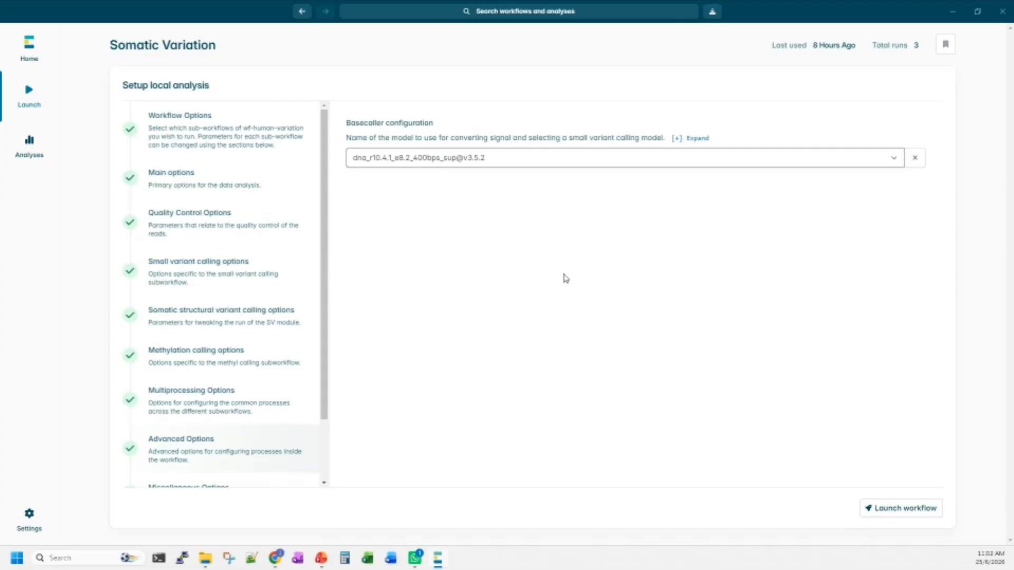
Switch Disable ping on and back off in the Miscellaneous Options.
{"action": "scroll", "coordinate": [248, 292], "scroll_direction": "down", "scroll_amount": 2}
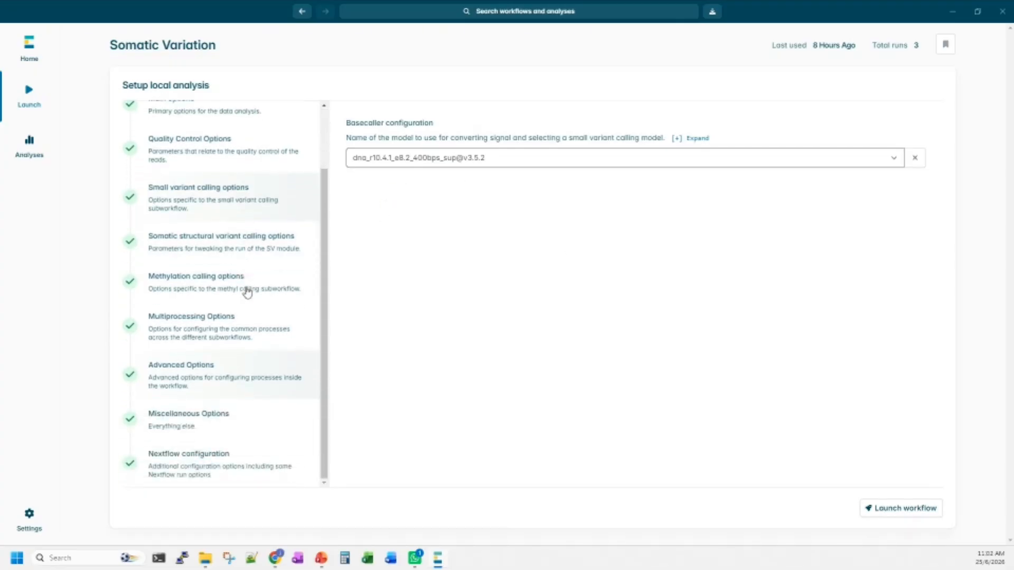
{"action": "left_click", "coordinate": [251, 433]}
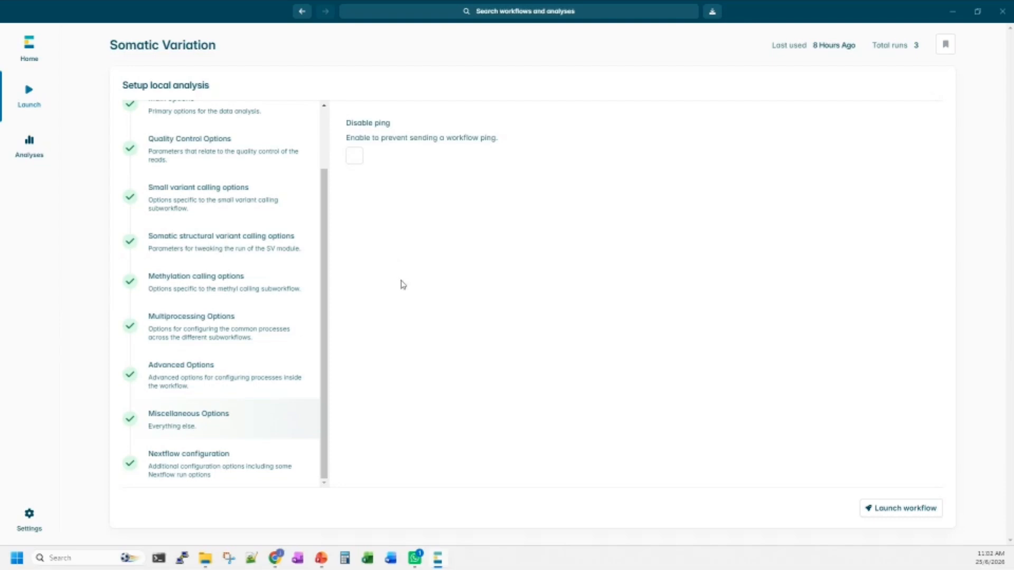
{"action": "left_click", "coordinate": [356, 156]}
{"action": "left_click", "coordinate": [356, 158]}
Set the run name to demo_25jun_tumorOnly in the Nextflow configuration.
{"action": "left_click", "coordinate": [254, 469]}
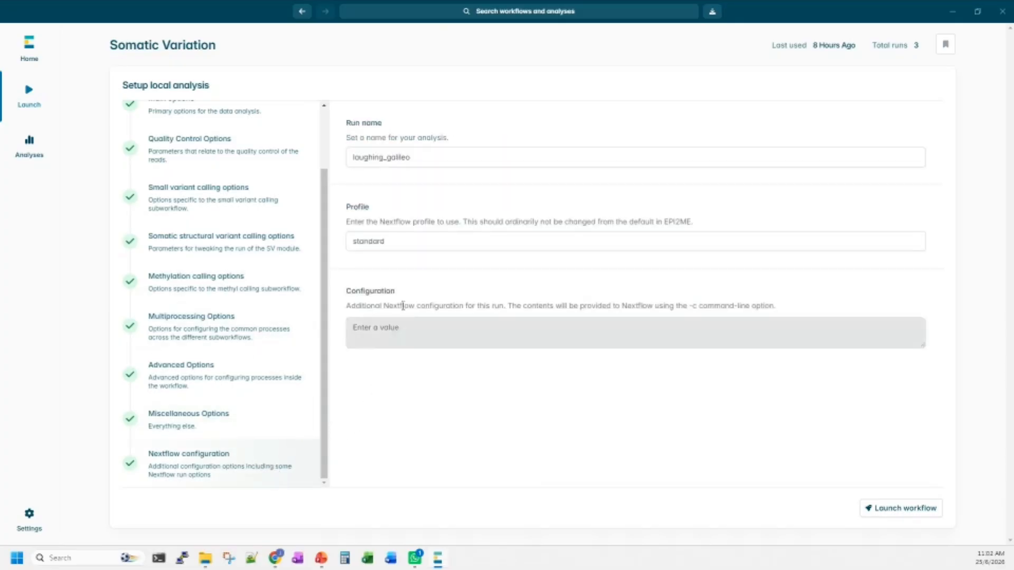
{"action": "double_click", "coordinate": [433, 159]}
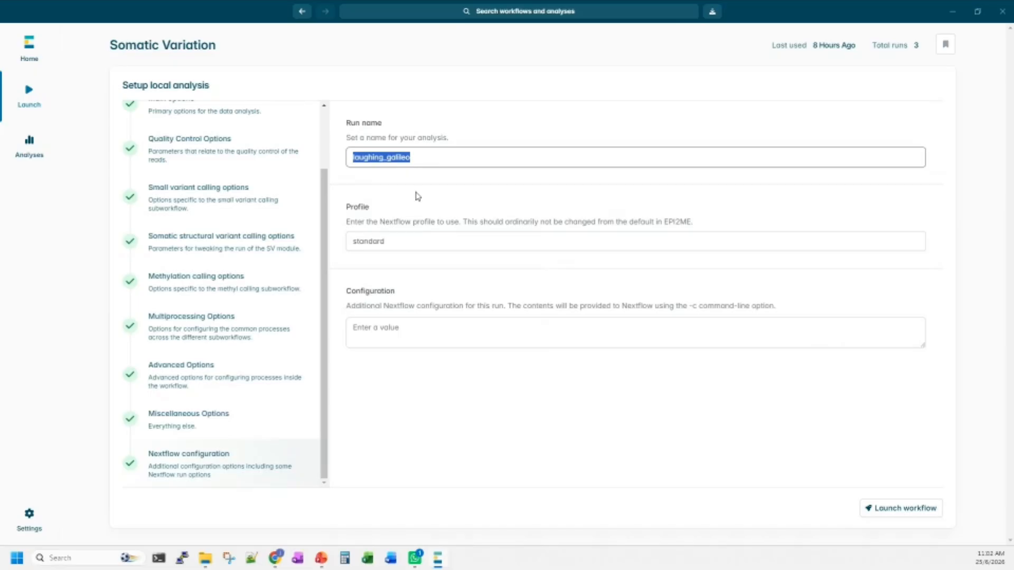
{"action": "type", "text": "demo_"}
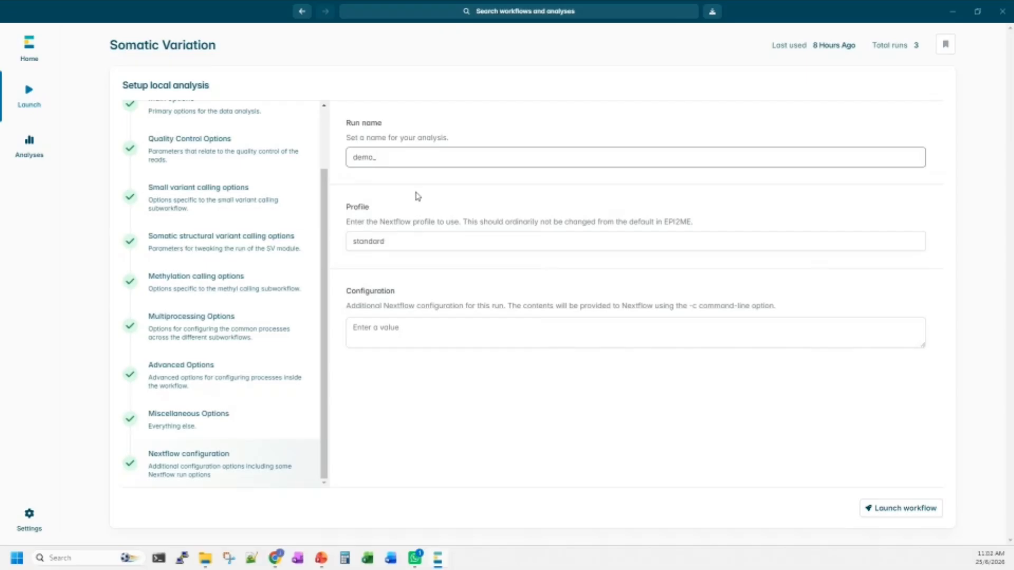
{"action": "type", "text": "25jun_tumorOnly"}
Launch the Somatic Variation workflow and open the list of all analyses.
{"action": "scroll", "coordinate": [255, 261], "scroll_direction": "up", "scroll_amount": 3}
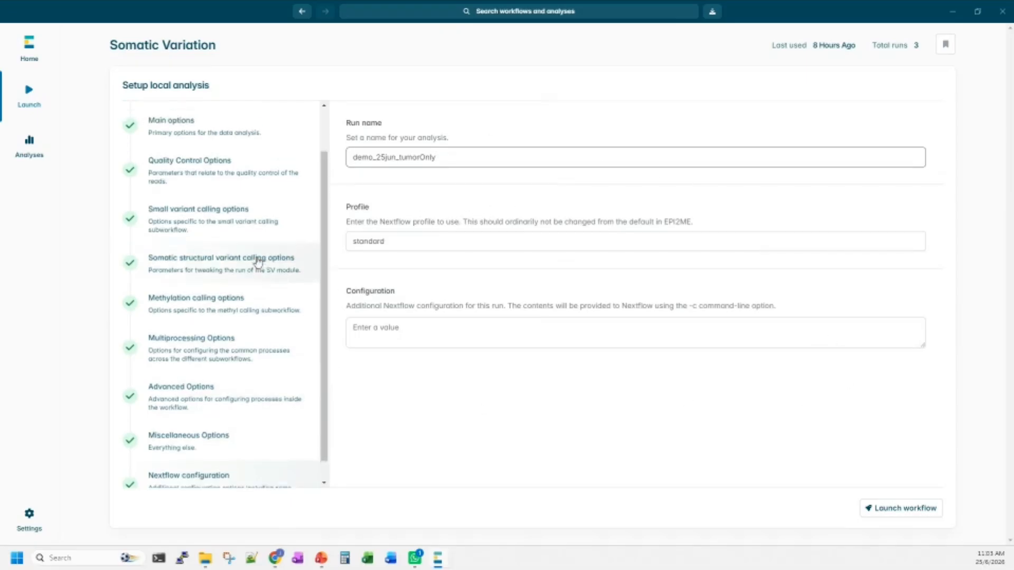
{"action": "left_click", "coordinate": [907, 509]}
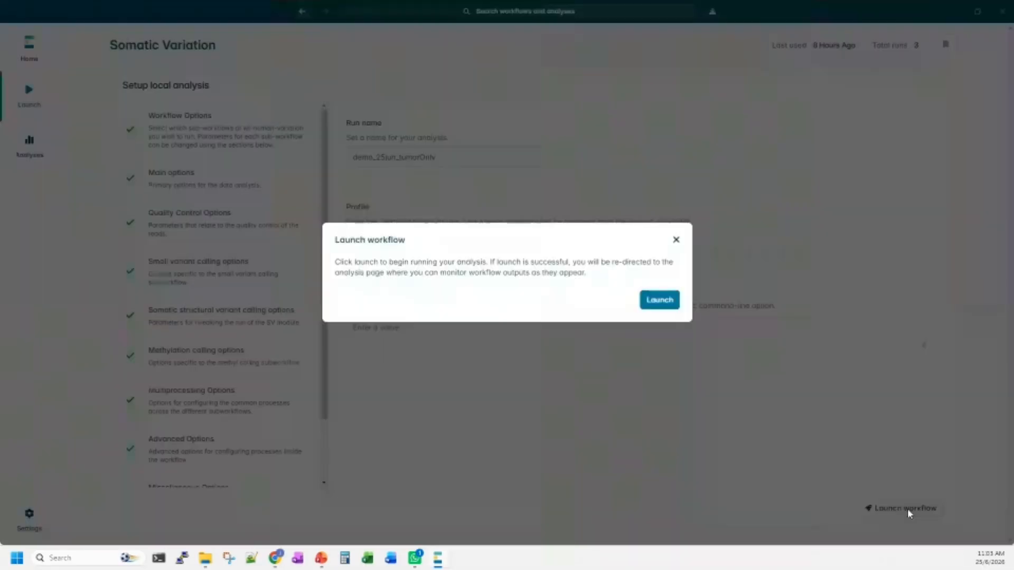
{"action": "left_click", "coordinate": [662, 299]}
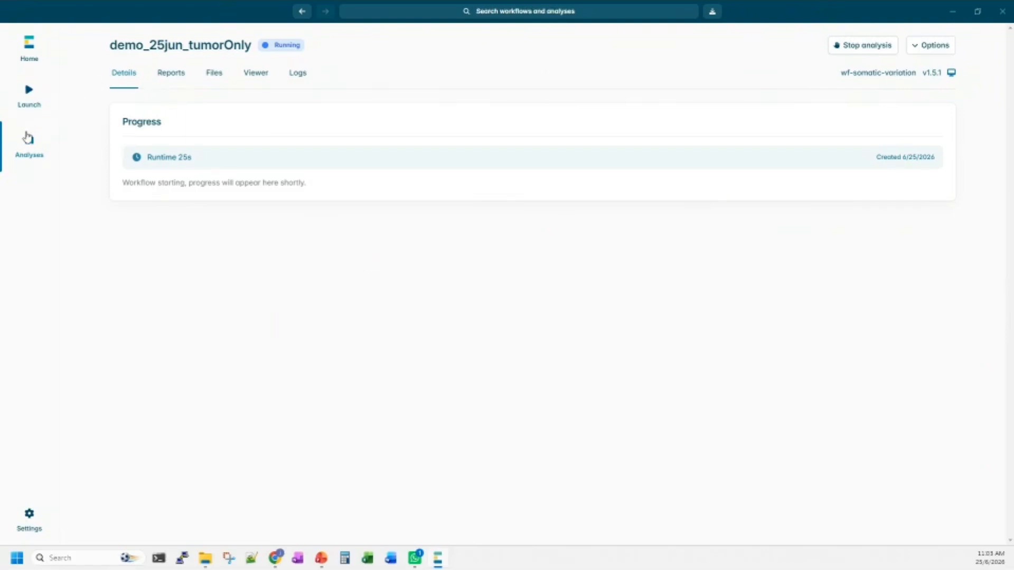
{"action": "left_click", "coordinate": [31, 160]}
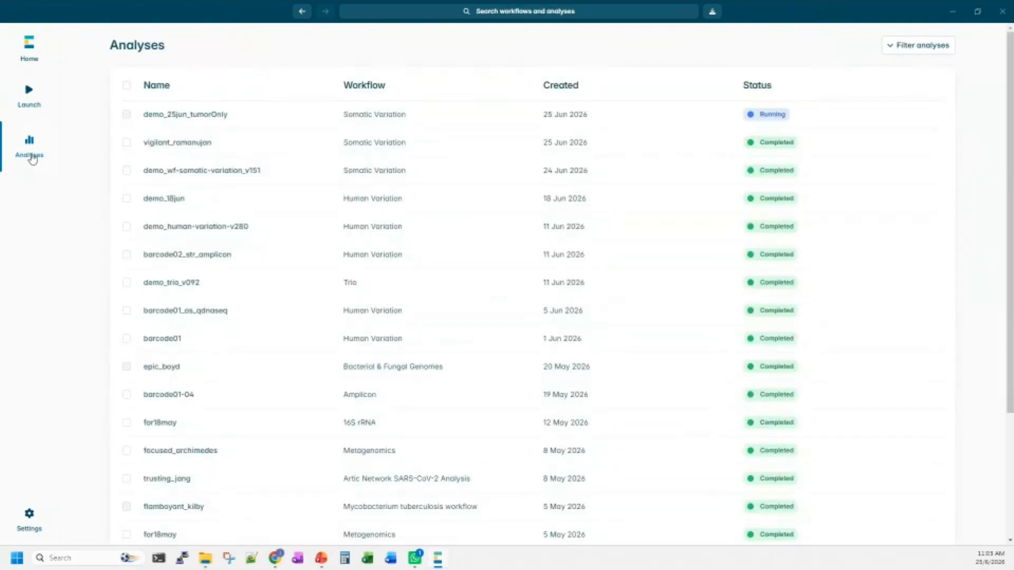
Open the demo_wf-somatic-variation_v151 analysis and examine the normal BAM, tumor BAM, reference and BED inputs in its Nextflow logs.
{"action": "left_click", "coordinate": [305, 176]}
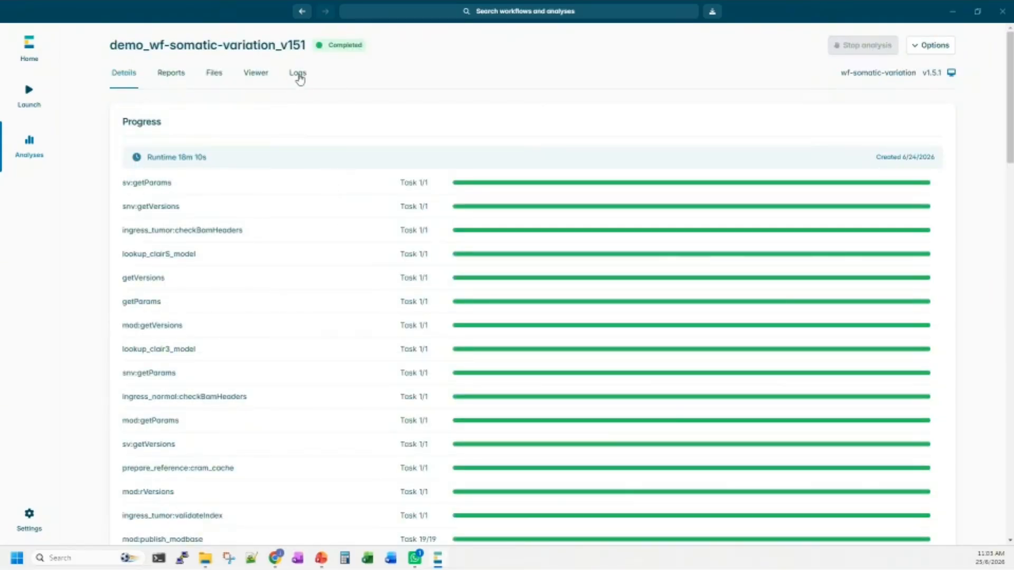
{"action": "left_click", "coordinate": [298, 74]}
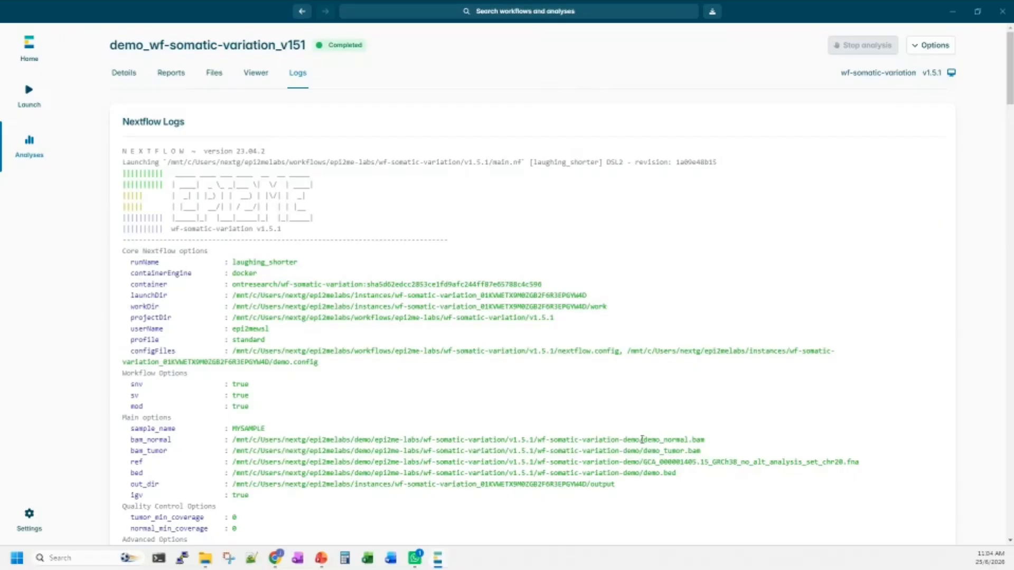
{"action": "left_click_drag", "start_coordinate": [642, 439], "coordinate": [710, 441]}
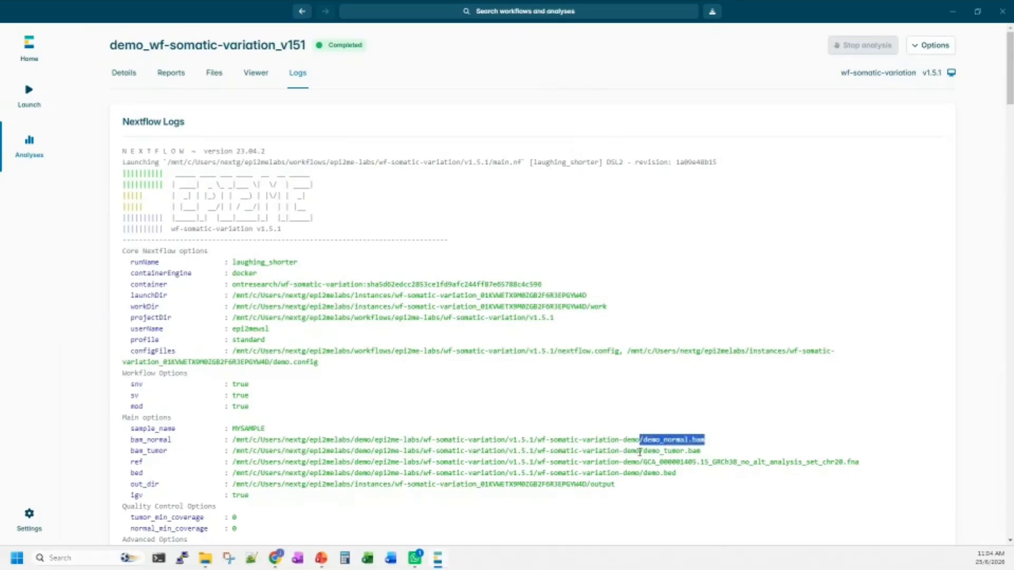
{"action": "left_click_drag", "start_coordinate": [639, 452], "coordinate": [700, 452]}
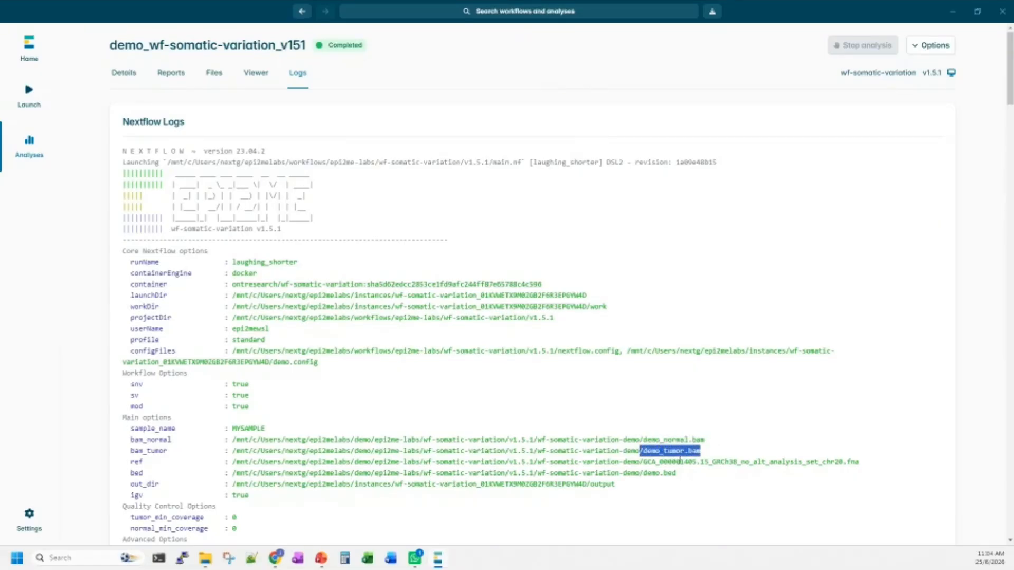
{"action": "left_click_drag", "start_coordinate": [639, 462], "coordinate": [866, 466]}
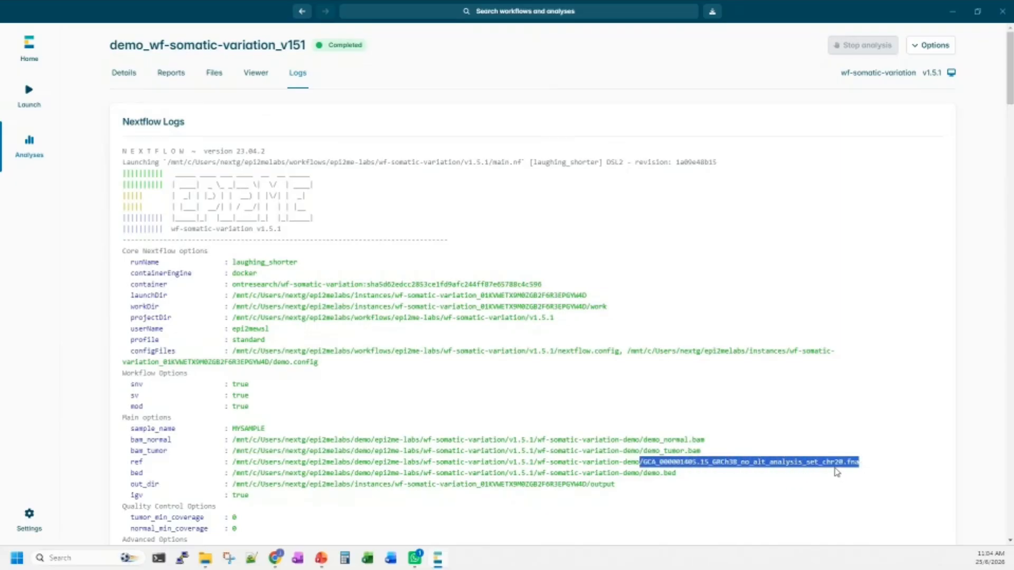
{"action": "left_click_drag", "start_coordinate": [639, 473], "coordinate": [677, 473]}
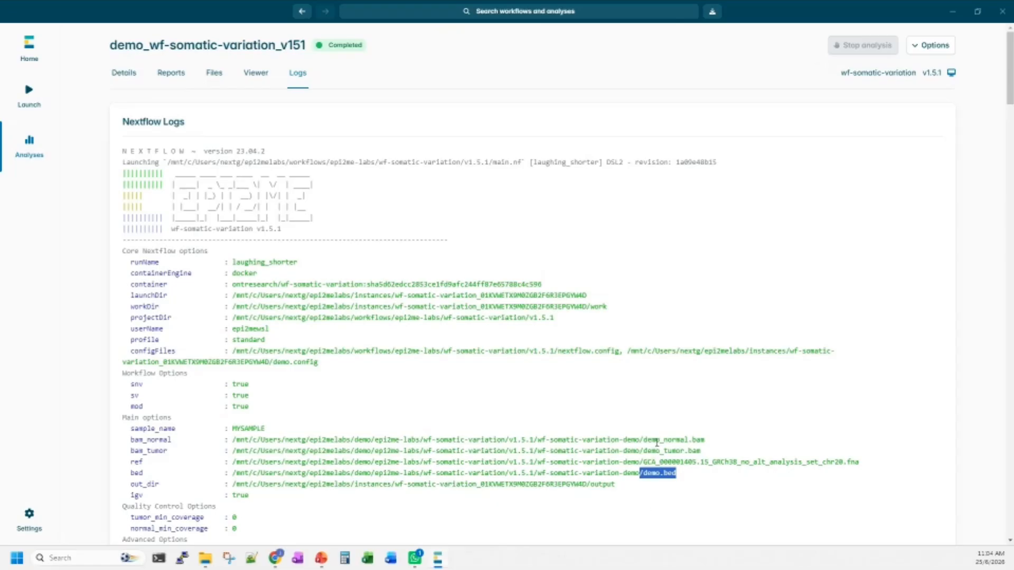
{"action": "scroll", "coordinate": [419, 351], "scroll_direction": "down", "scroll_amount": 2}
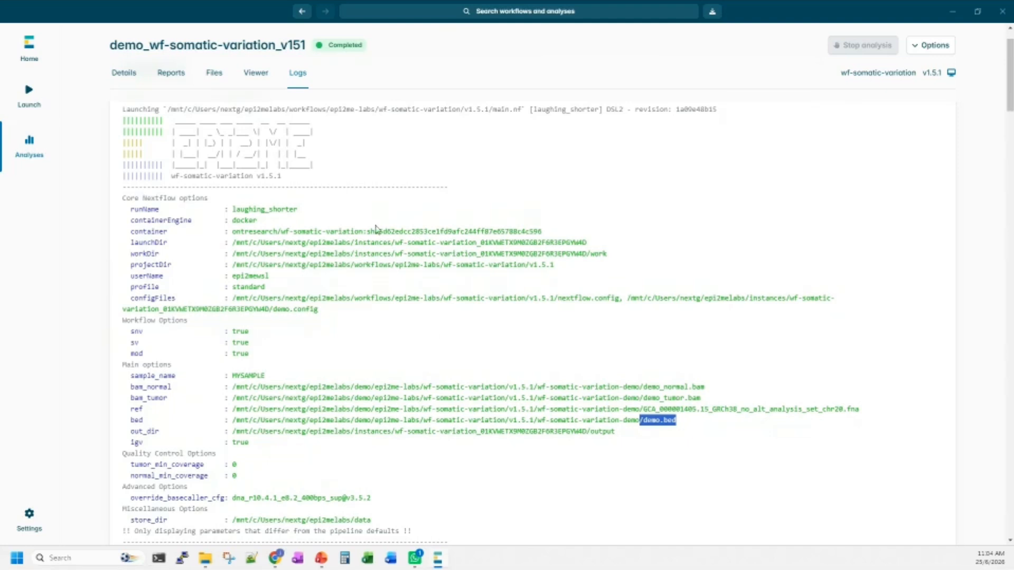
{"action": "scroll", "coordinate": [417, 364], "scroll_direction": "up", "scroll_amount": 2}
Review the progress list of all workflow tasks in the details of the demo_wf-somatic-variation_v151 analysis.
{"action": "left_click", "coordinate": [123, 74]}
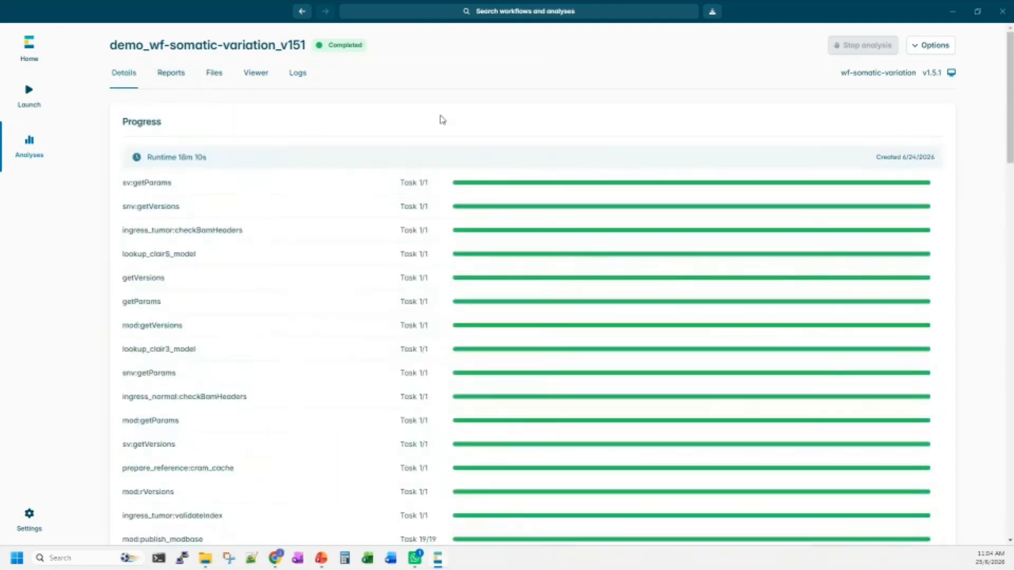
{"action": "scroll", "coordinate": [461, 182], "scroll_direction": "down", "scroll_amount": 2}
{"action": "scroll", "coordinate": [344, 145], "scroll_direction": "up", "scroll_amount": 2}
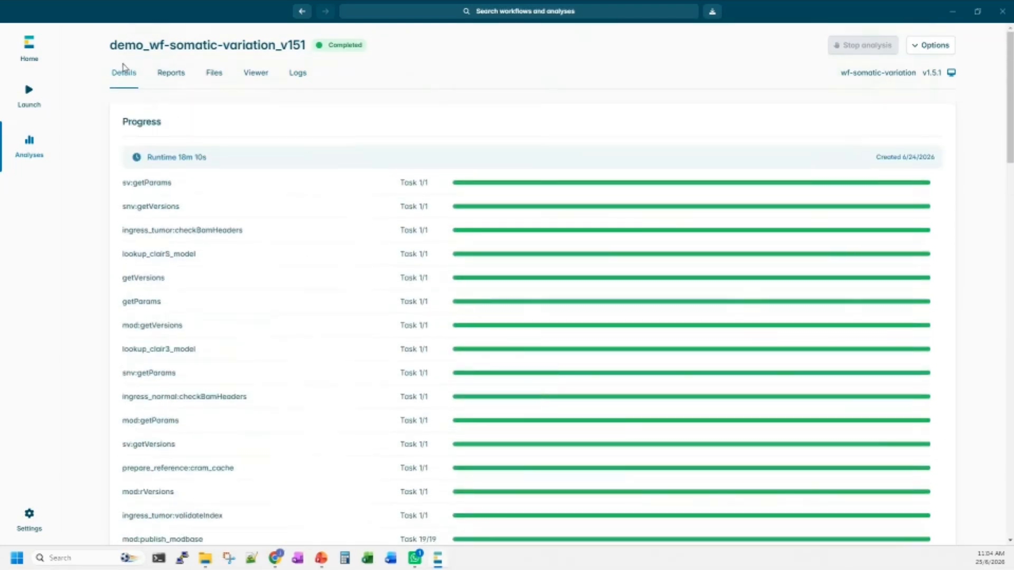
{"action": "scroll", "coordinate": [482, 188], "scroll_direction": "down", "scroll_amount": 12}
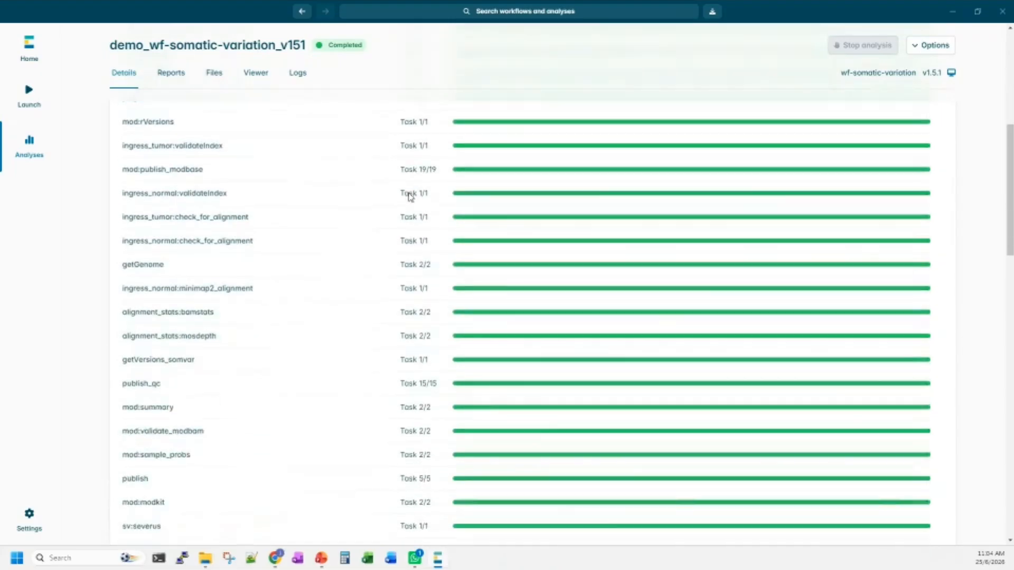
{"action": "scroll", "coordinate": [410, 197], "scroll_direction": "down", "scroll_amount": 18}
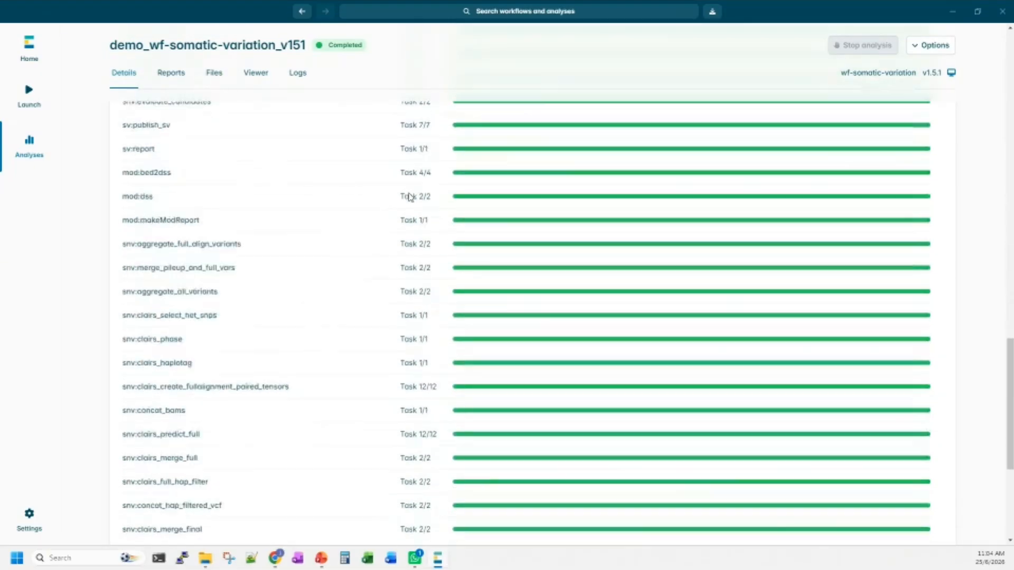
{"action": "scroll", "coordinate": [410, 197], "scroll_direction": "down", "scroll_amount": 2}
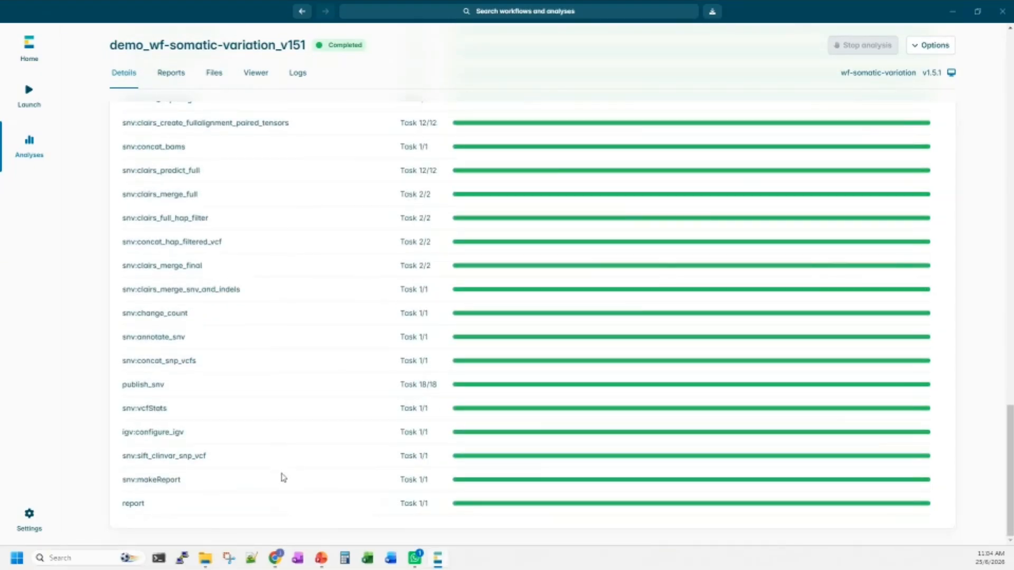
{"action": "scroll", "coordinate": [305, 494], "scroll_direction": "up", "scroll_amount": 20}
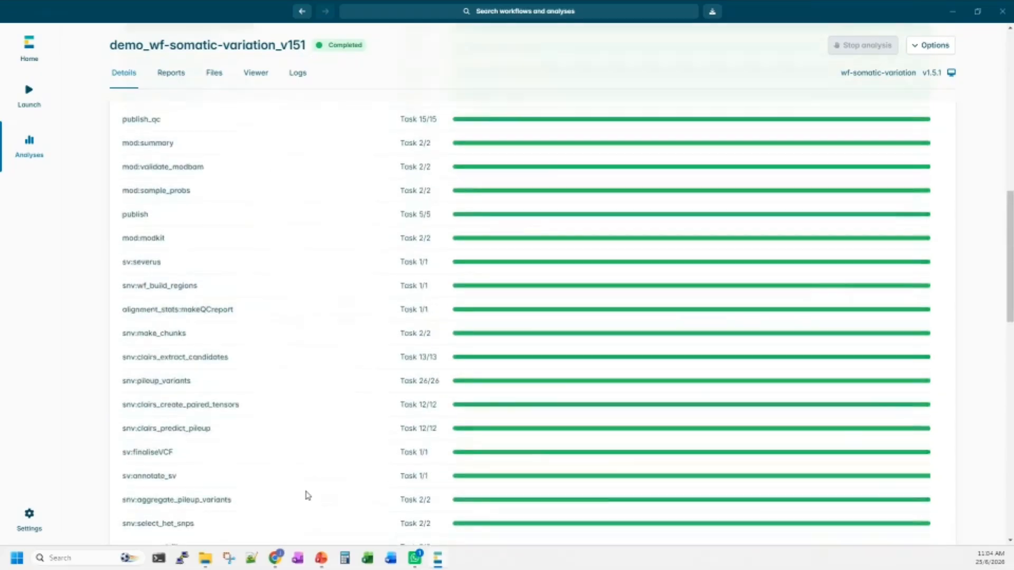
{"action": "scroll", "coordinate": [733, 409], "scroll_direction": "up", "scroll_amount": 5}
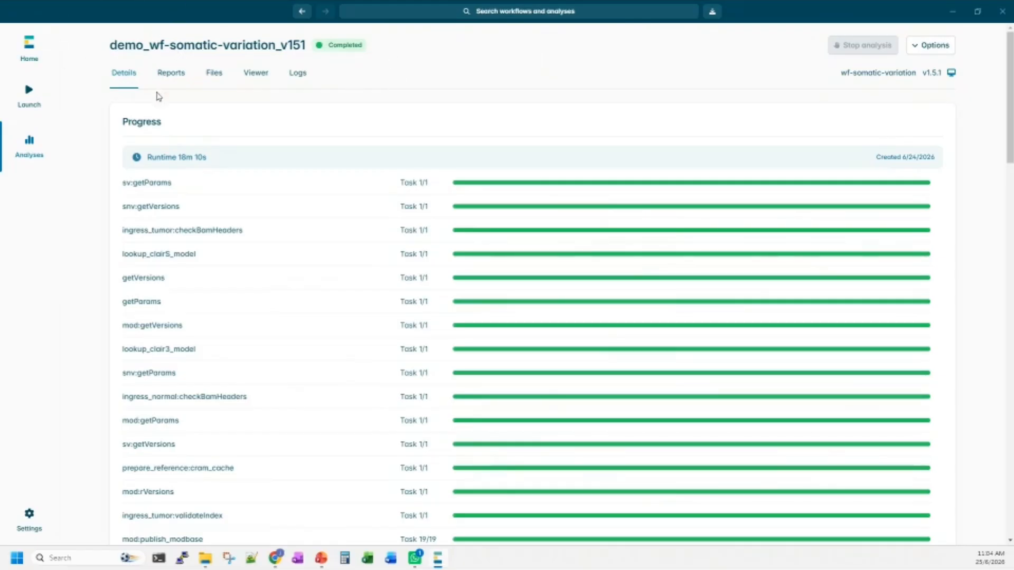
Show the analysis reports and open the workflow report hub, MYSAMPLE.wf-somatic-variation-report.
{"action": "left_click", "coordinate": [169, 79]}
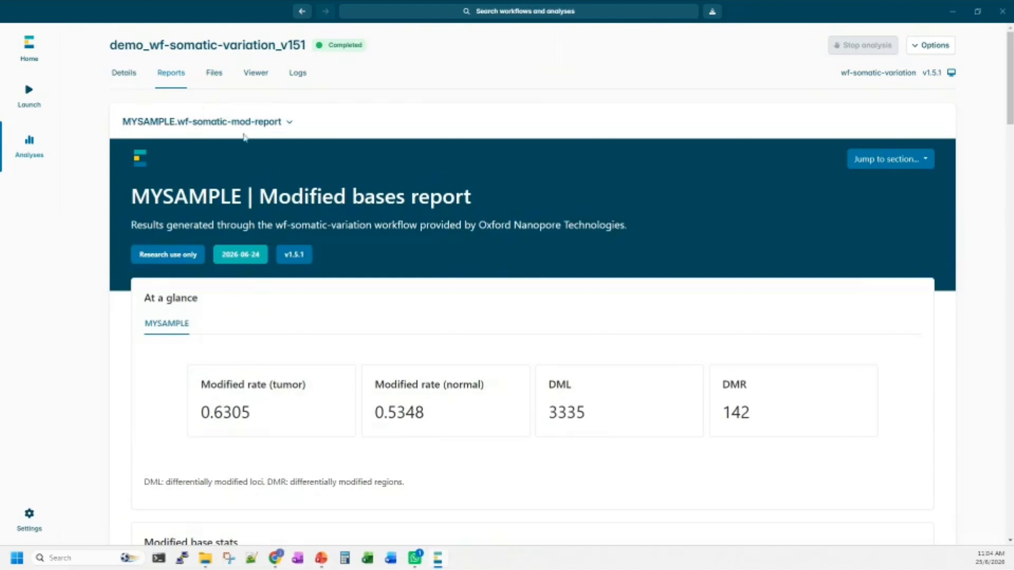
{"action": "left_click", "coordinate": [287, 125]}
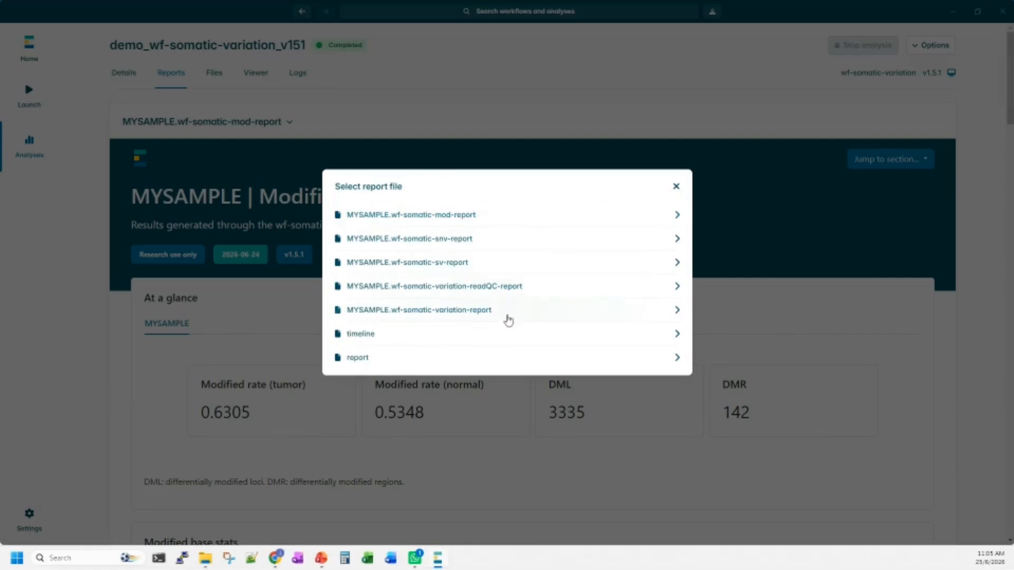
{"action": "left_click", "coordinate": [525, 311]}
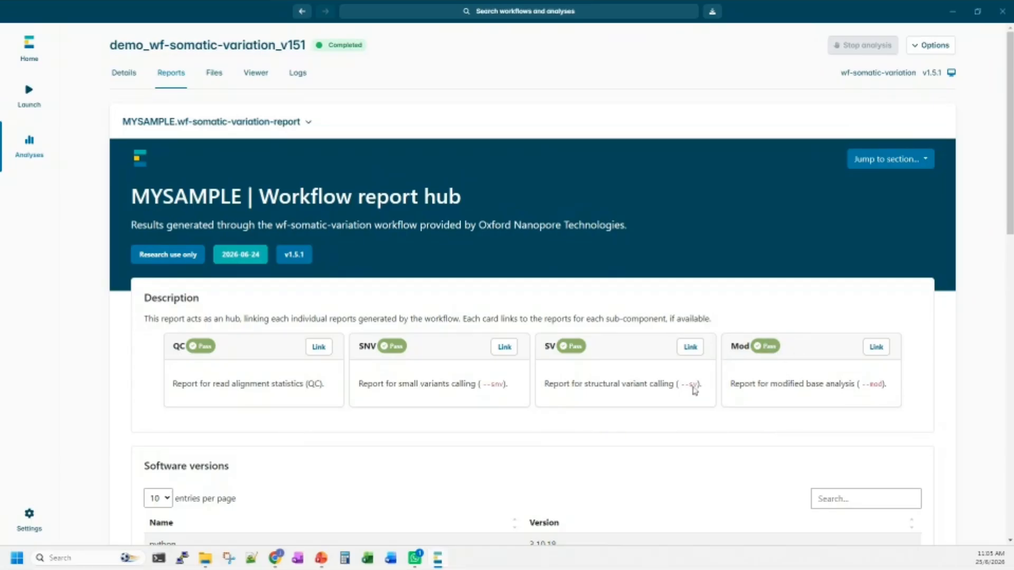
Open MYSAMPLE.wf-somatic-variation-readQC-report and examine its at-a-glance figures and the base statistics table.
{"action": "left_click", "coordinate": [274, 125]}
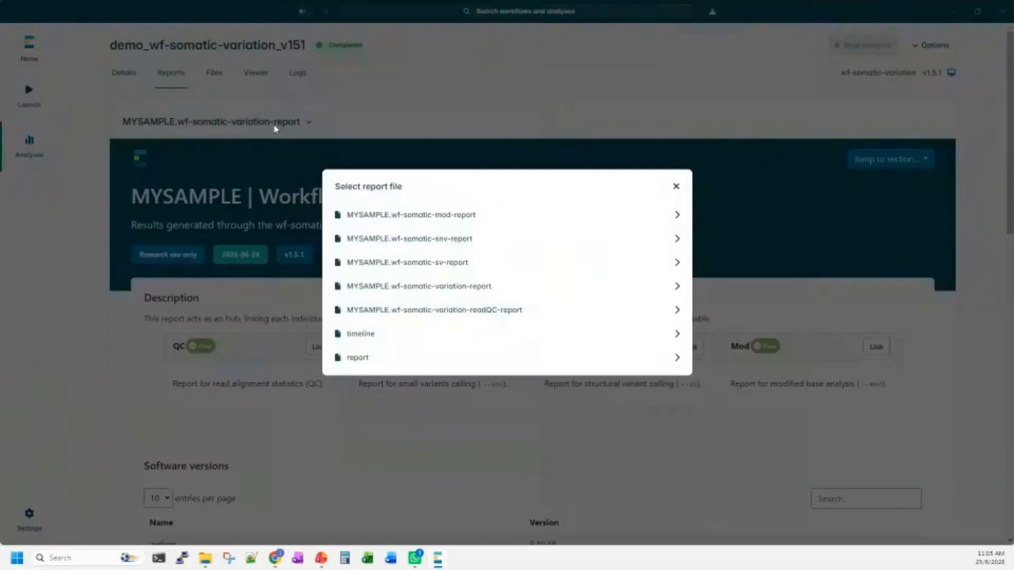
{"action": "left_click", "coordinate": [516, 316]}
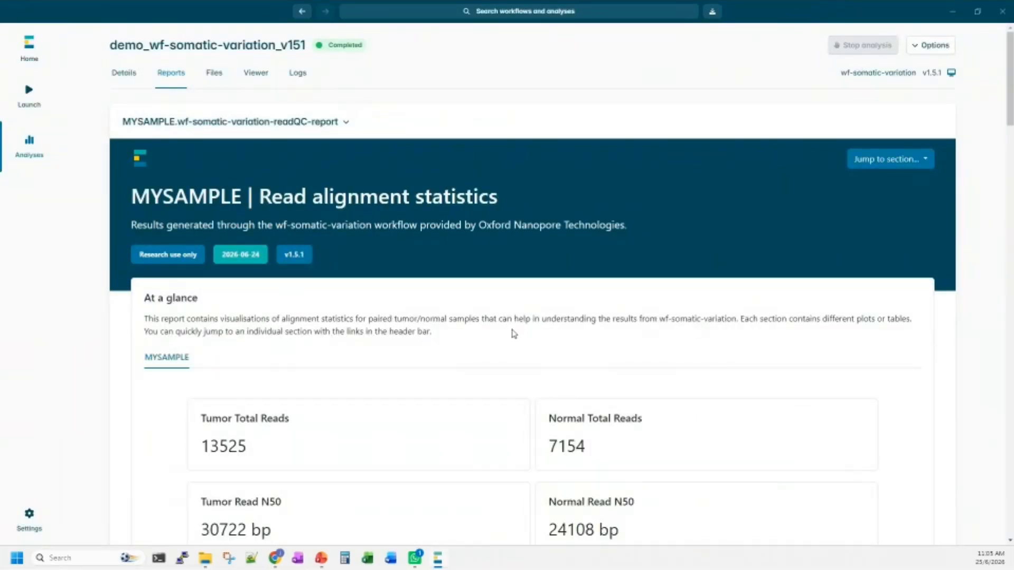
{"action": "scroll", "coordinate": [514, 334], "scroll_direction": "down", "scroll_amount": 5}
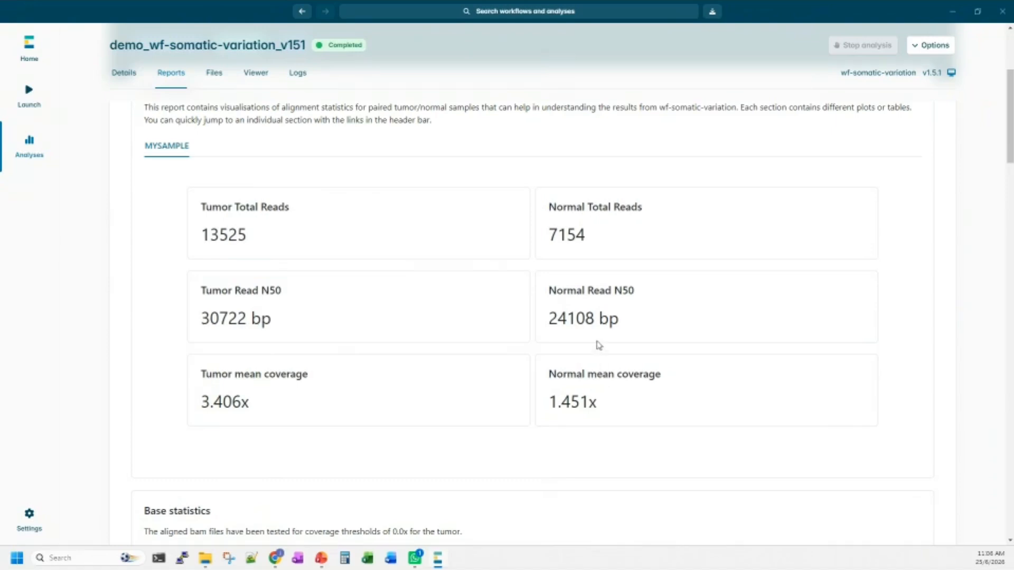
{"action": "scroll", "coordinate": [580, 349], "scroll_direction": "down", "scroll_amount": 4}
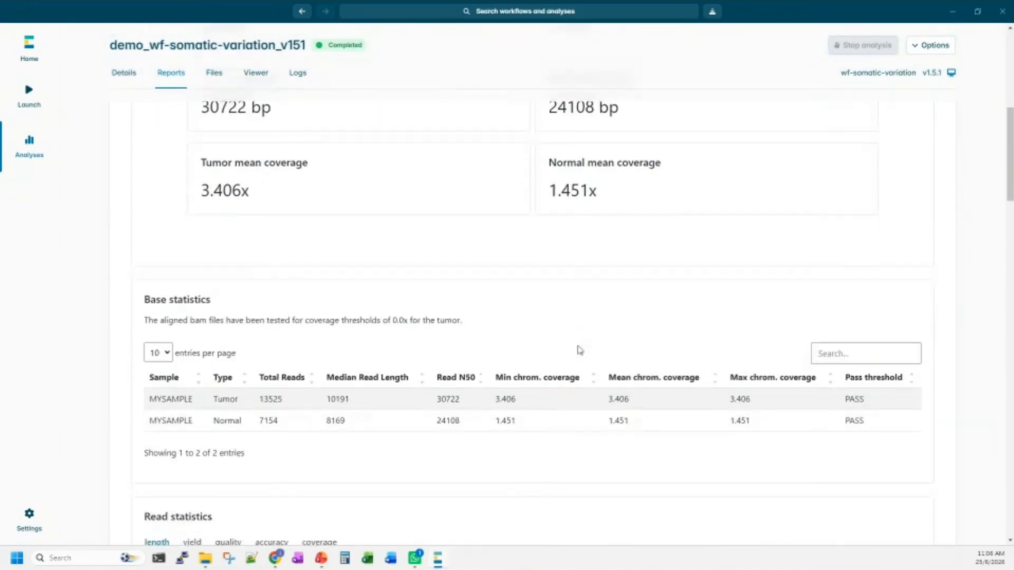
{"action": "scroll", "coordinate": [580, 349], "scroll_direction": "down", "scroll_amount": 2}
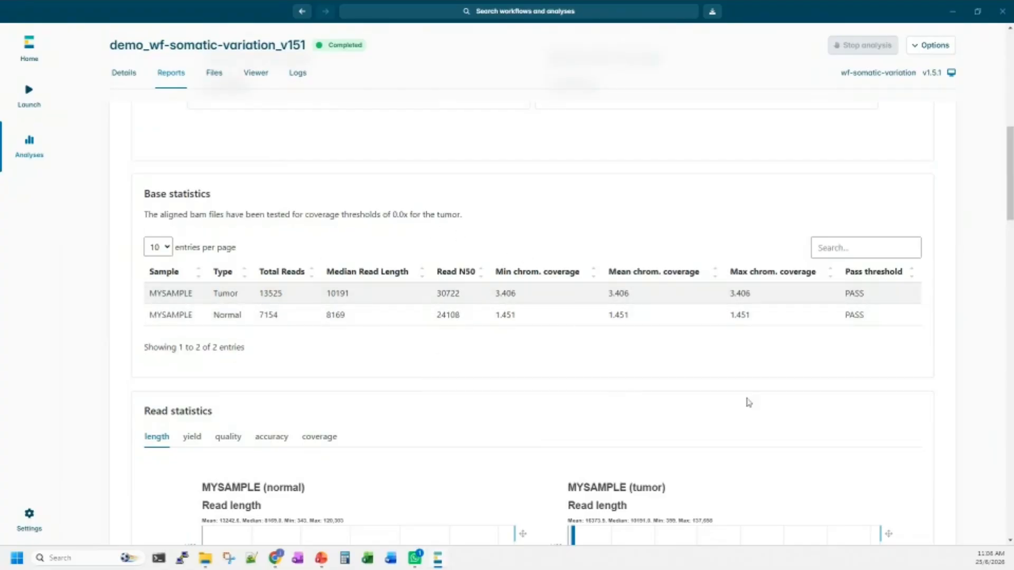
Examine the normal and tumor read length histograms and the read mapping table in the read statistics section.
{"action": "scroll", "coordinate": [664, 362], "scroll_direction": "down", "scroll_amount": 7}
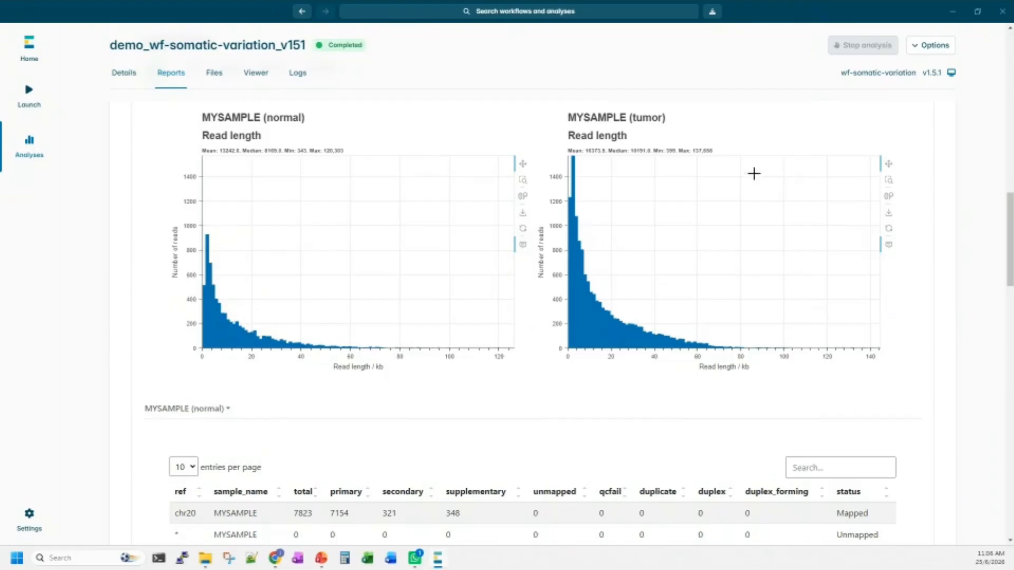
{"action": "scroll", "coordinate": [708, 330], "scroll_direction": "down", "scroll_amount": 2}
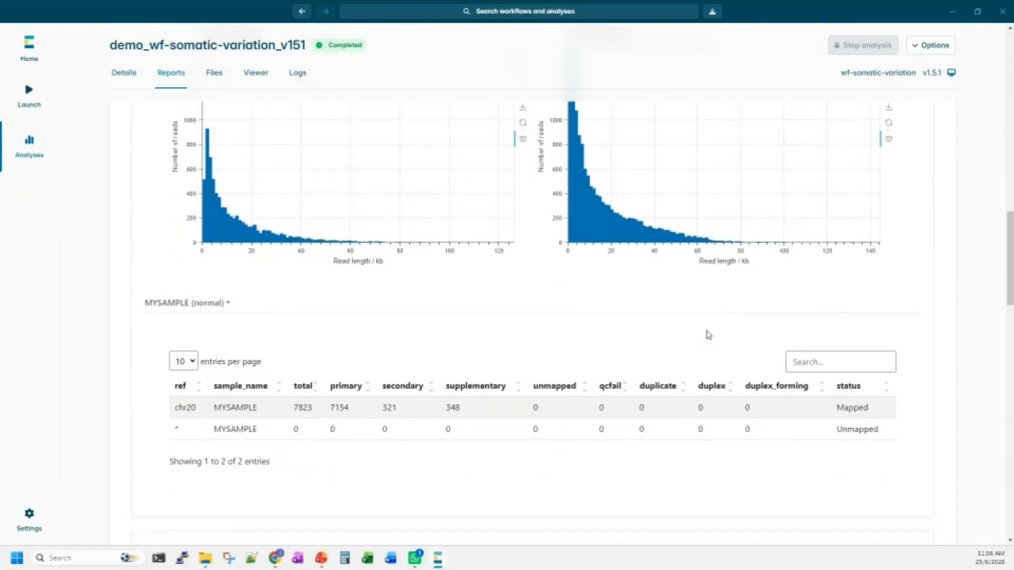
{"action": "scroll", "coordinate": [707, 334], "scroll_direction": "up", "scroll_amount": 4}
{"action": "scroll", "coordinate": [697, 341], "scroll_direction": "down", "scroll_amount": 3}
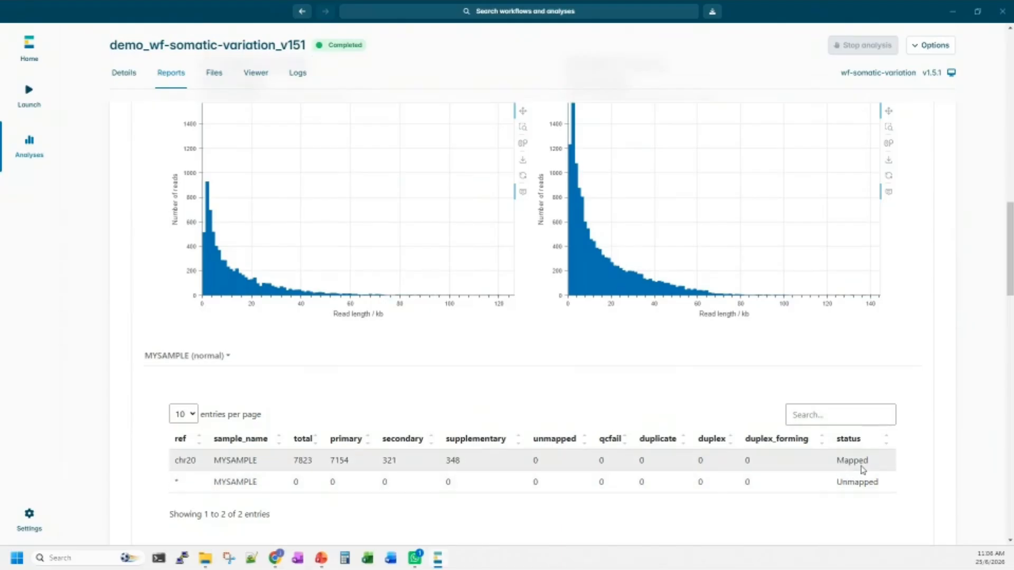
{"action": "scroll", "coordinate": [712, 410], "scroll_direction": "down", "scroll_amount": 6}
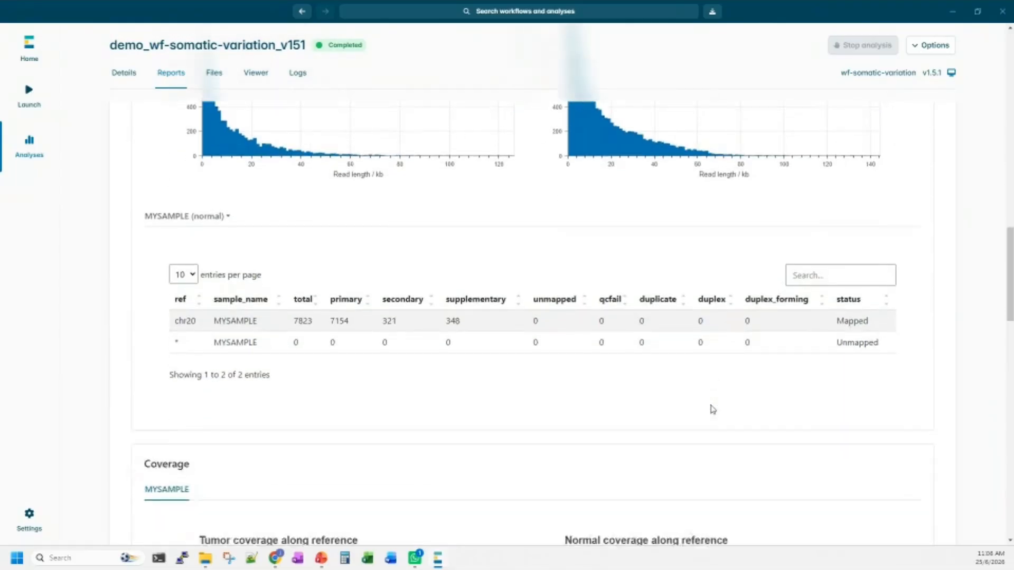
Compare the tumor and normal coverage plots along the reference, and return to the beginning of the read QC report.
{"action": "scroll", "coordinate": [713, 410], "scroll_direction": "down", "scroll_amount": 3}
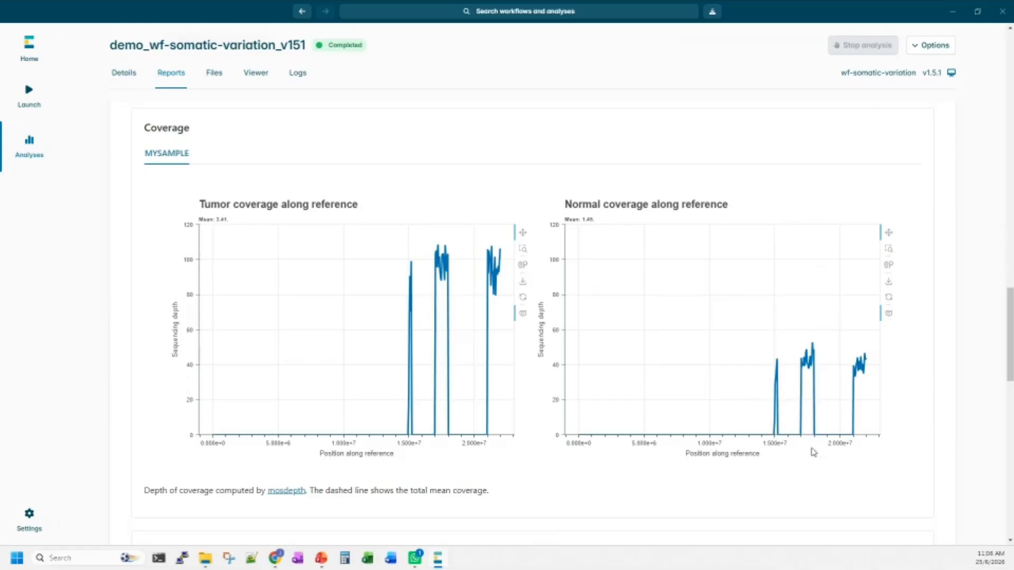
{"action": "scroll", "coordinate": [698, 377], "scroll_direction": "down", "scroll_amount": 2}
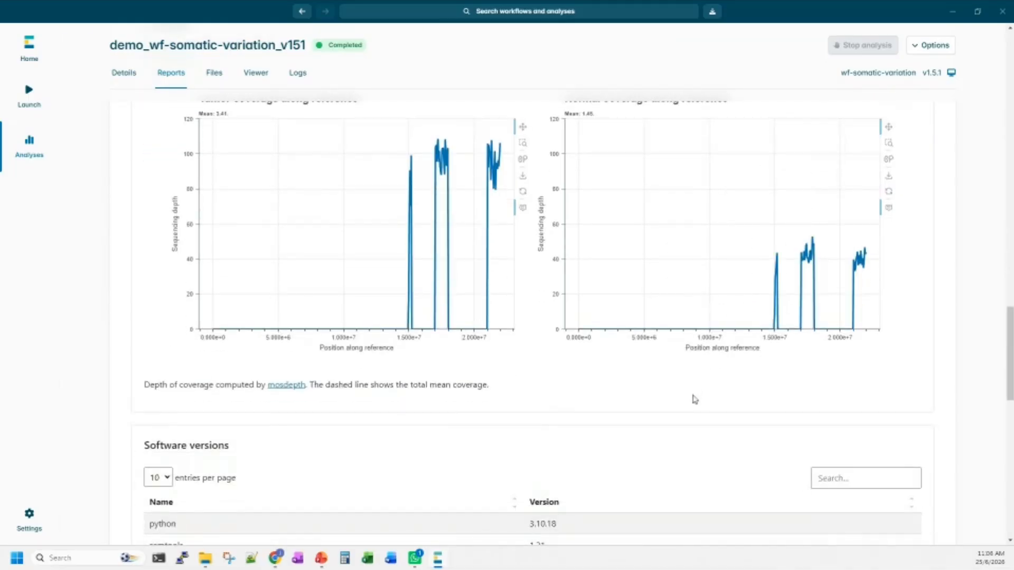
{"action": "scroll", "coordinate": [754, 438], "scroll_direction": "up", "scroll_amount": 3}
{"action": "scroll", "coordinate": [756, 439], "scroll_direction": "up", "scroll_amount": 15}
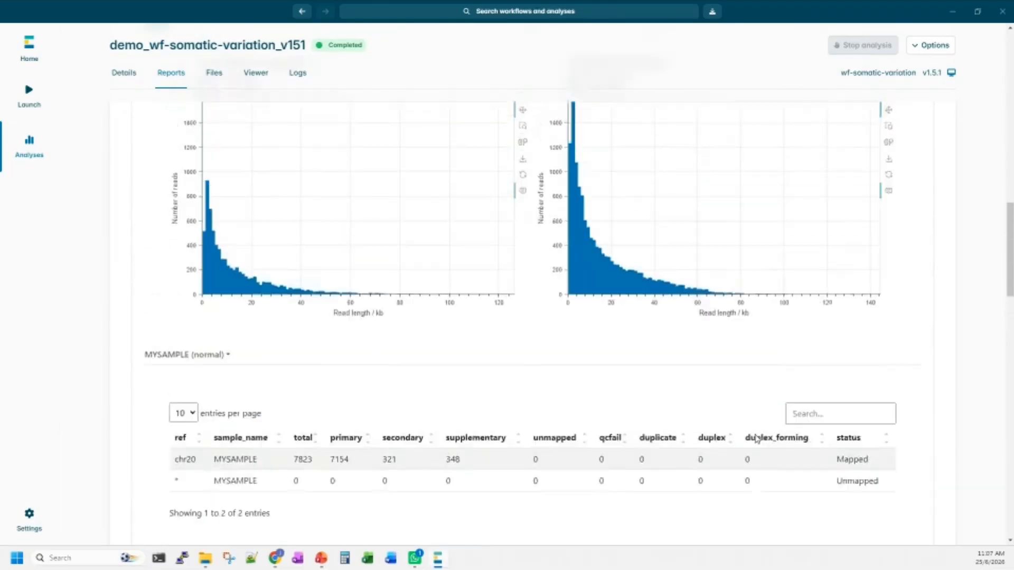
{"action": "scroll", "coordinate": [756, 438], "scroll_direction": "up", "scroll_amount": 2}
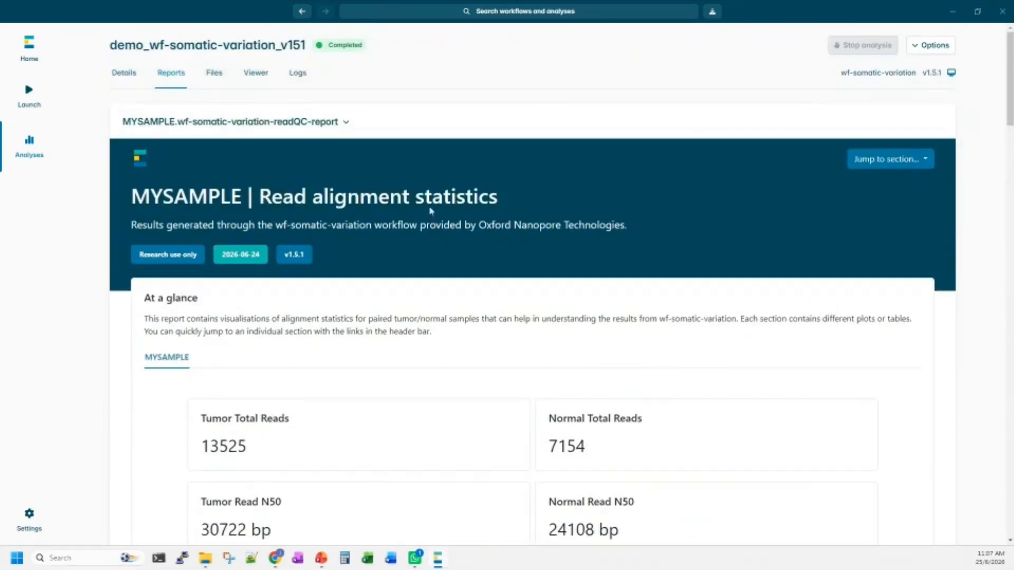
Open MYSAMPLE.wf-somatic-snv-report and examine the small variant statistics and the filtered tumor versus normal VAF plots.
{"action": "left_click", "coordinate": [335, 128]}
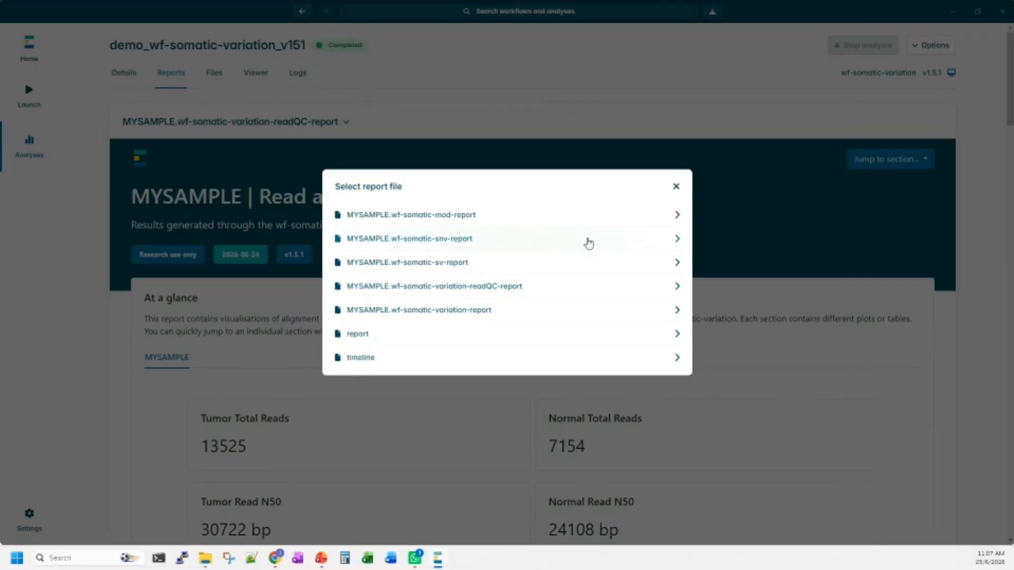
{"action": "left_click", "coordinate": [591, 243]}
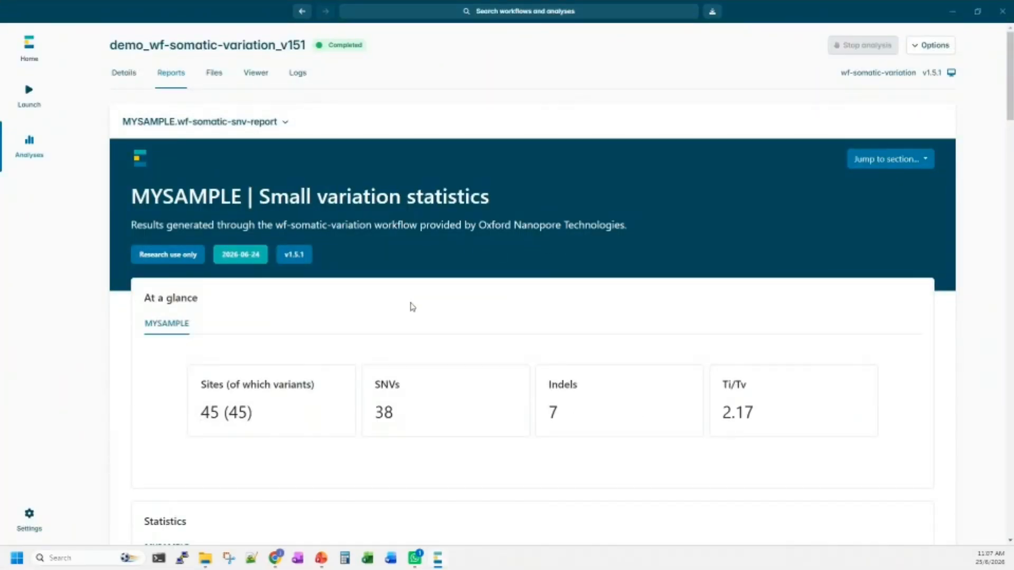
{"action": "scroll", "coordinate": [412, 307], "scroll_direction": "down", "scroll_amount": 3}
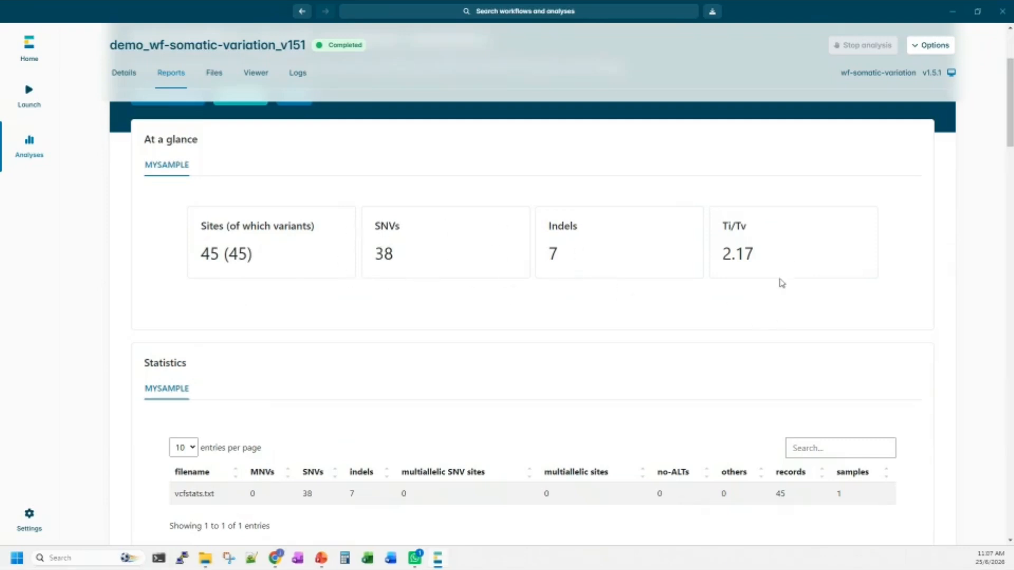
{"action": "scroll", "coordinate": [758, 272], "scroll_direction": "down", "scroll_amount": 7}
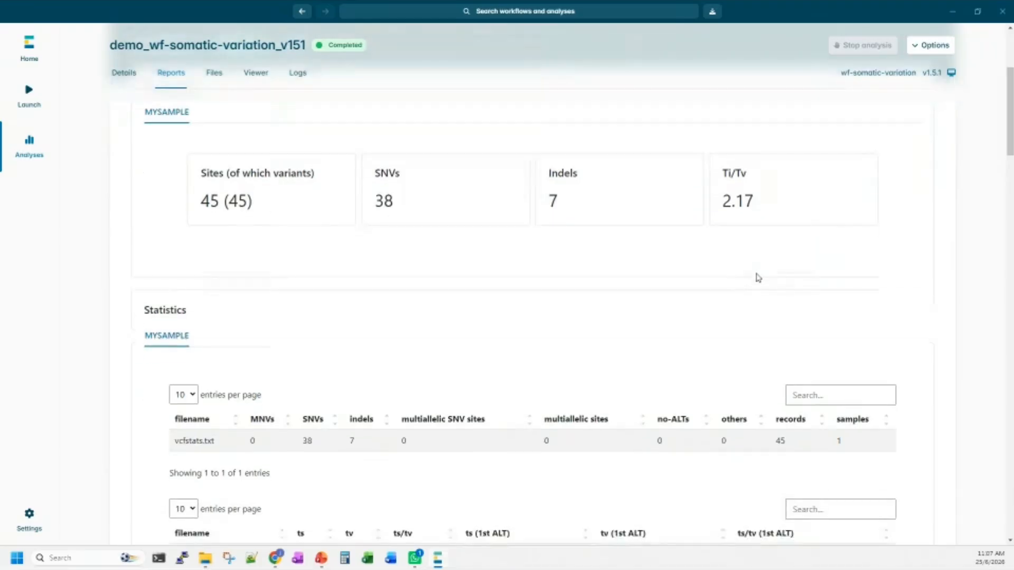
{"action": "scroll", "coordinate": [758, 278], "scroll_direction": "down", "scroll_amount": 8}
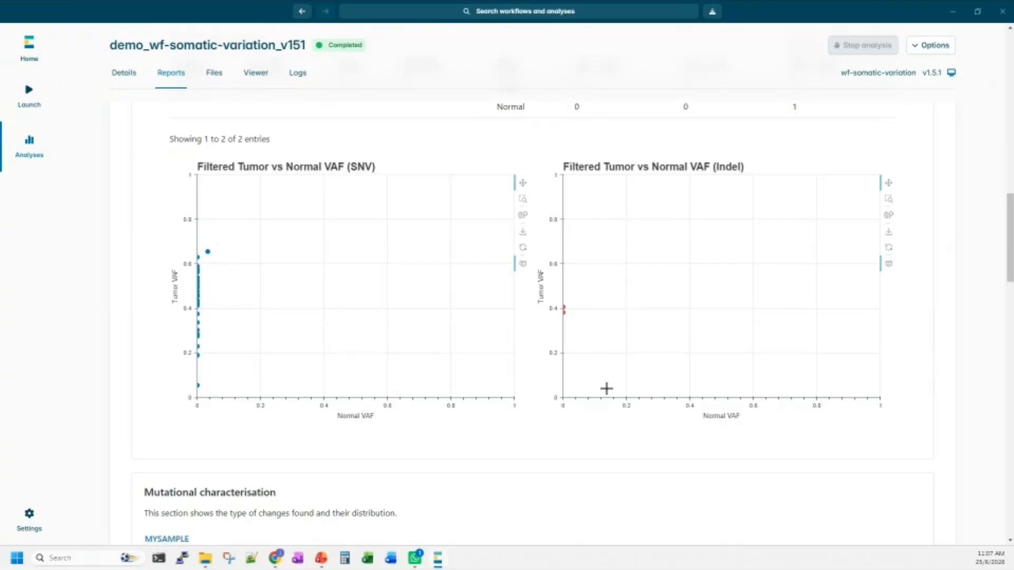
Examine the mutational characterisation chart and the ClinVar variant annotations, and return to the beginning of the small variation report.
{"action": "scroll", "coordinate": [606, 389], "scroll_direction": "down", "scroll_amount": 13}
{"action": "scroll", "coordinate": [606, 388], "scroll_direction": "down", "scroll_amount": 5}
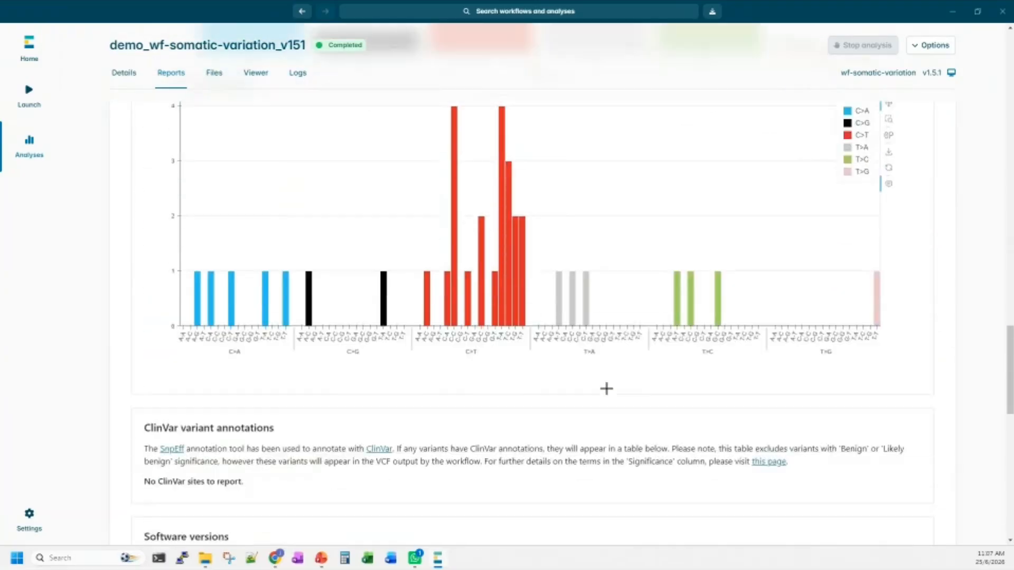
{"action": "scroll", "coordinate": [606, 389], "scroll_direction": "up", "scroll_amount": 1}
{"action": "scroll", "coordinate": [606, 388], "scroll_direction": "up", "scroll_amount": 1}
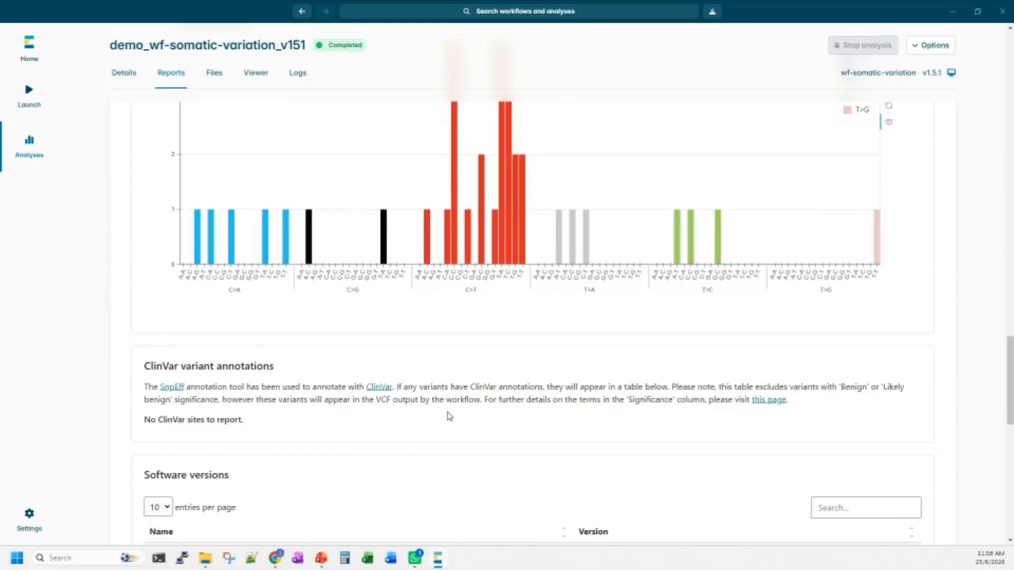
{"action": "scroll", "coordinate": [604, 359], "scroll_direction": "up", "scroll_amount": 10}
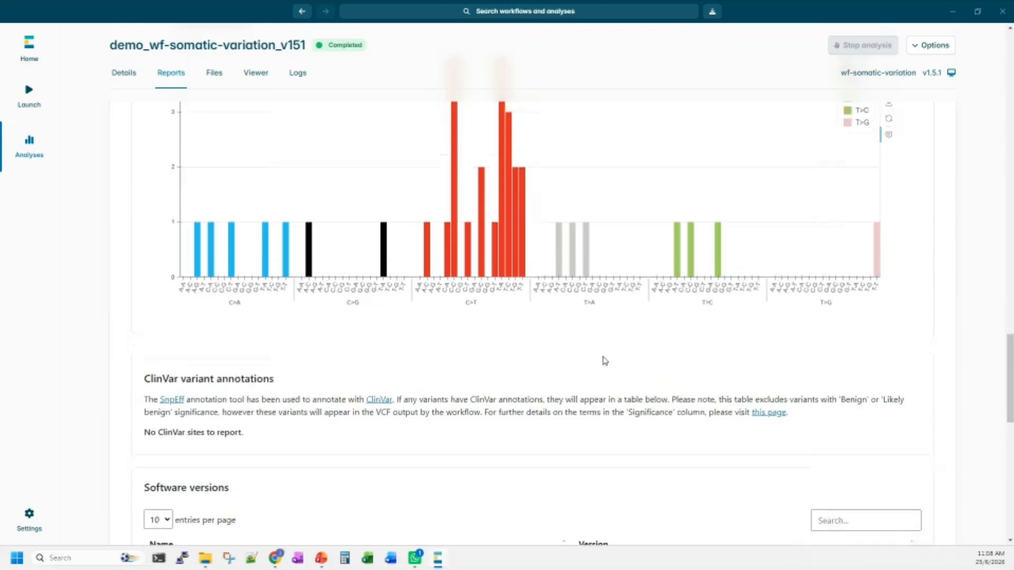
{"action": "scroll", "coordinate": [605, 358], "scroll_direction": "up", "scroll_amount": 15}
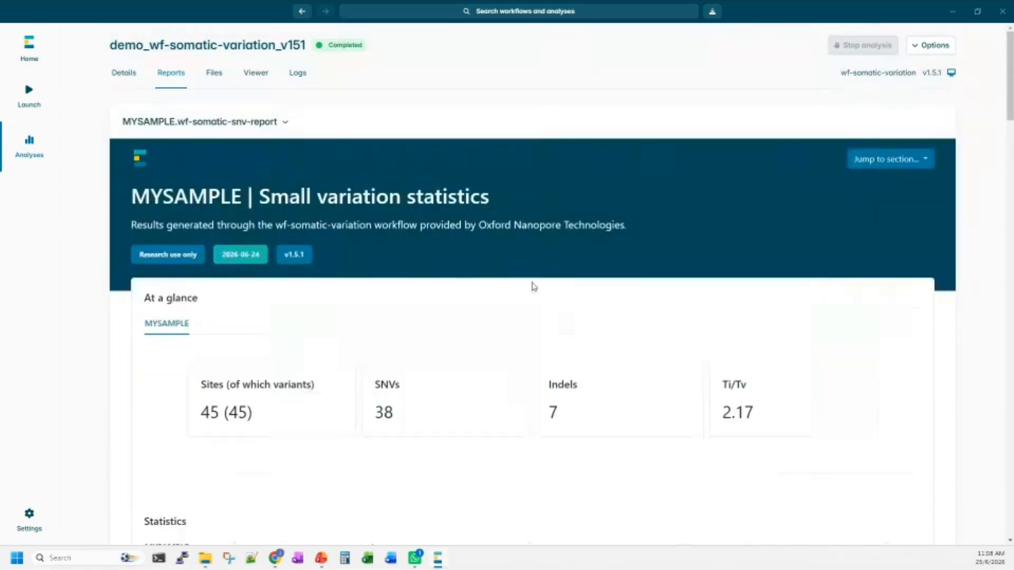
Open MYSAMPLE.wf-somatic-sv-report and examine its at-a-glance figures and the variant calling results table.
{"action": "left_click", "coordinate": [261, 121]}
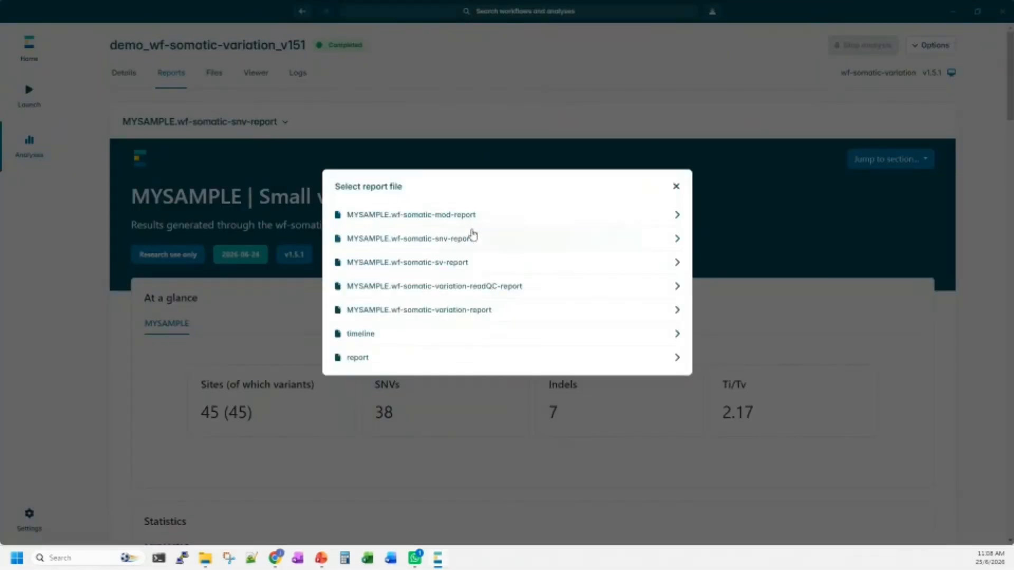
{"action": "left_click", "coordinate": [469, 264]}
{"action": "scroll", "coordinate": [476, 290], "scroll_direction": "down", "scroll_amount": 3}
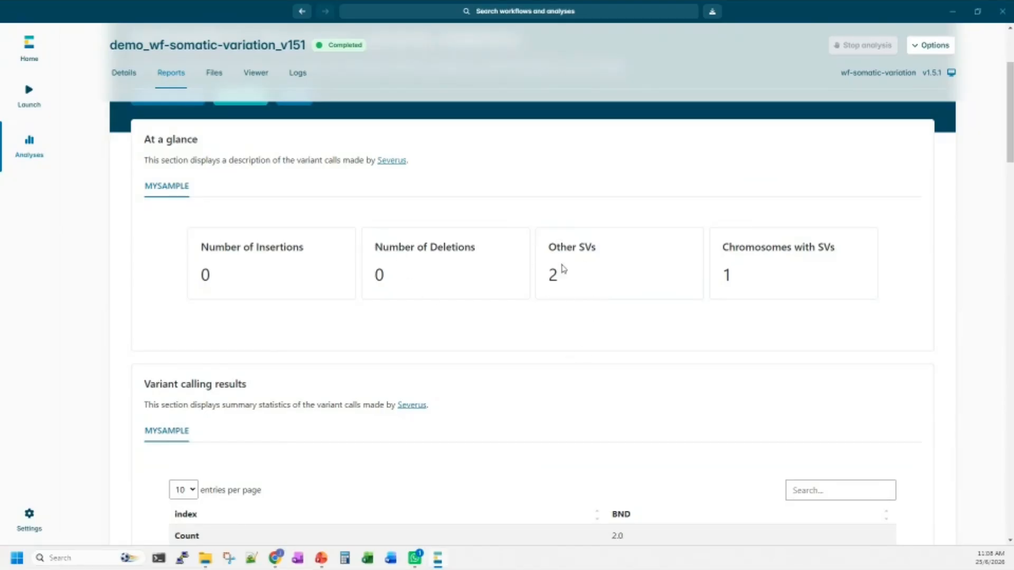
{"action": "scroll", "coordinate": [562, 268], "scroll_direction": "down", "scroll_amount": 3}
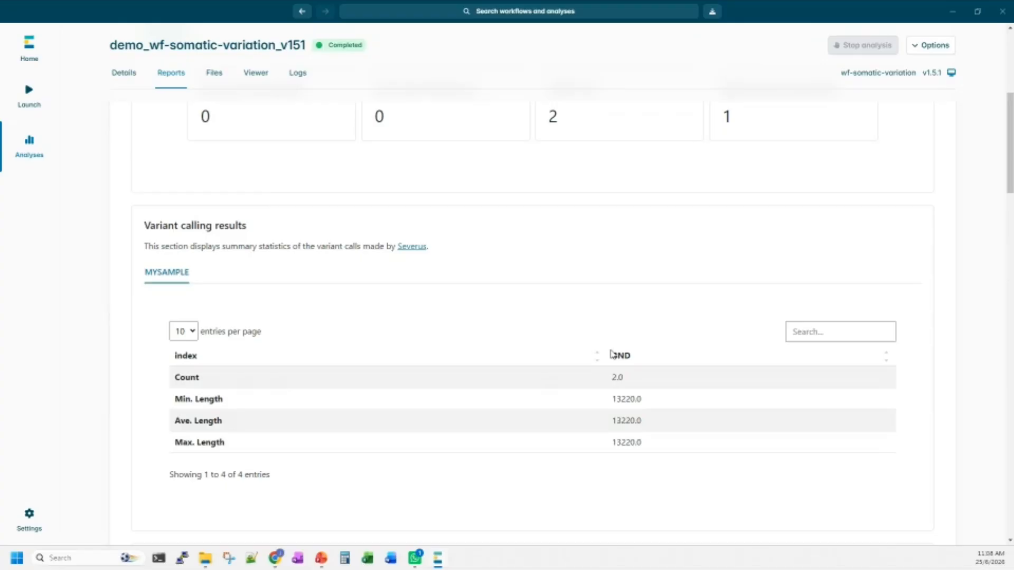
{"action": "scroll", "coordinate": [556, 345], "scroll_direction": "down", "scroll_amount": 7}
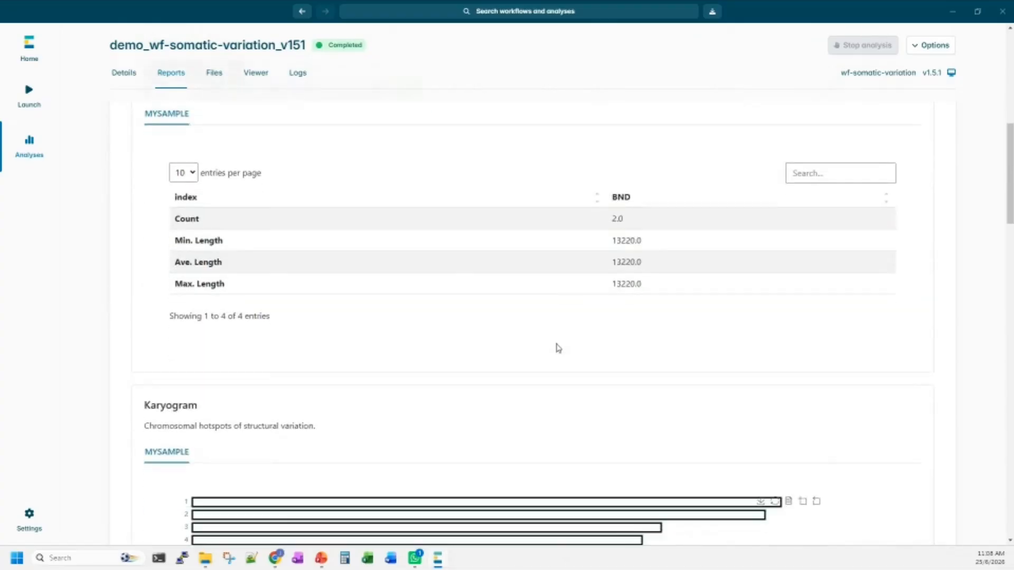
Review the karyogram, size distribution and variant allele frequency sections, and return to the beginning of the structural variants report.
{"action": "scroll", "coordinate": [557, 347], "scroll_direction": "down", "scroll_amount": 4}
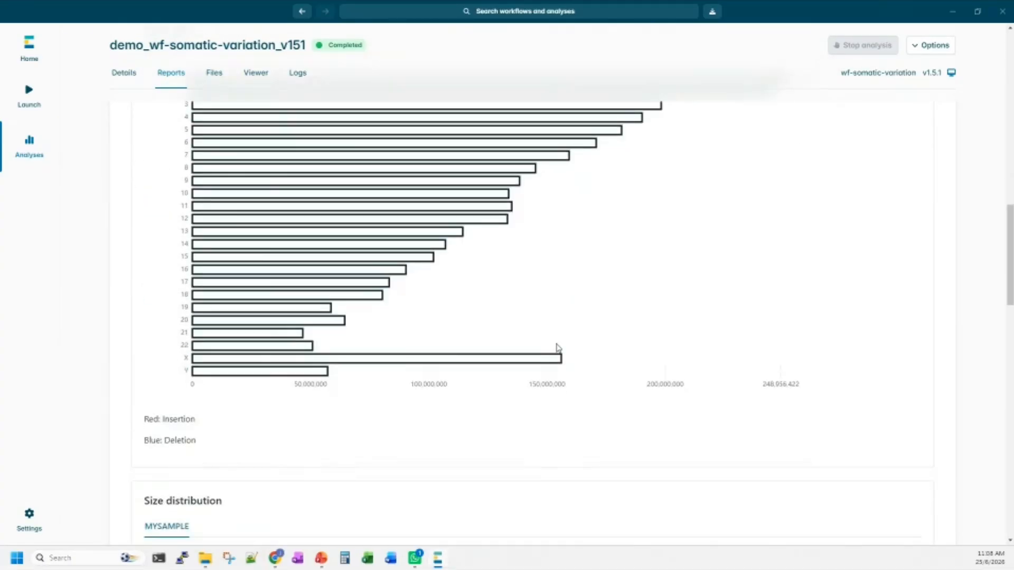
{"action": "scroll", "coordinate": [558, 347], "scroll_direction": "down", "scroll_amount": 4}
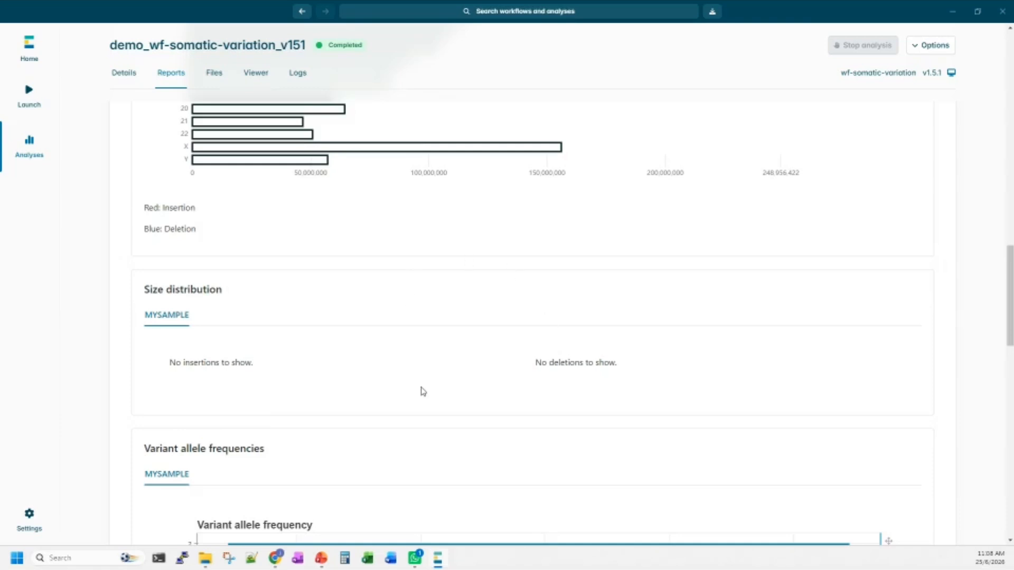
{"action": "scroll", "coordinate": [423, 392], "scroll_direction": "down", "scroll_amount": 10}
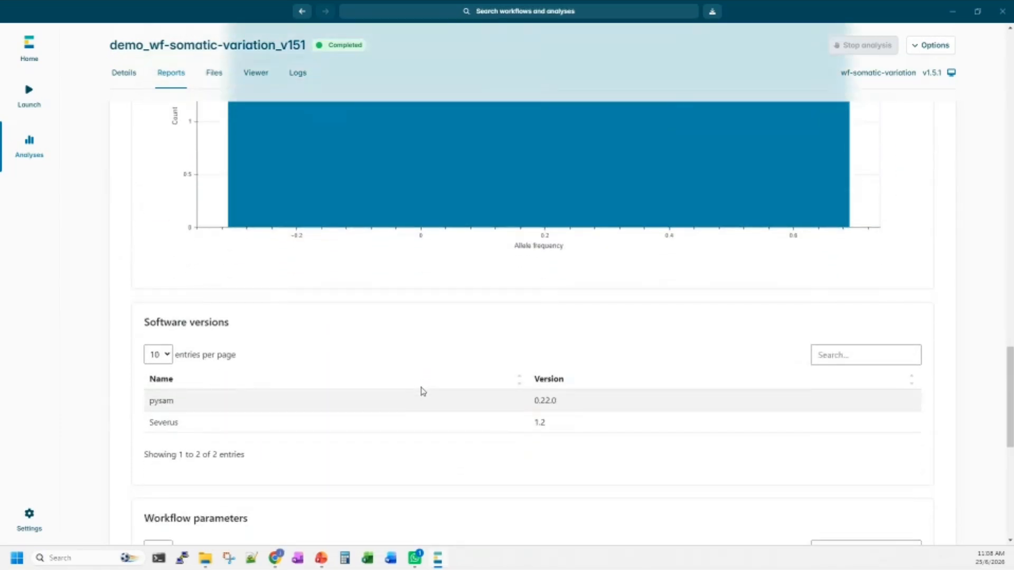
{"action": "scroll", "coordinate": [423, 391], "scroll_direction": "up", "scroll_amount": 5}
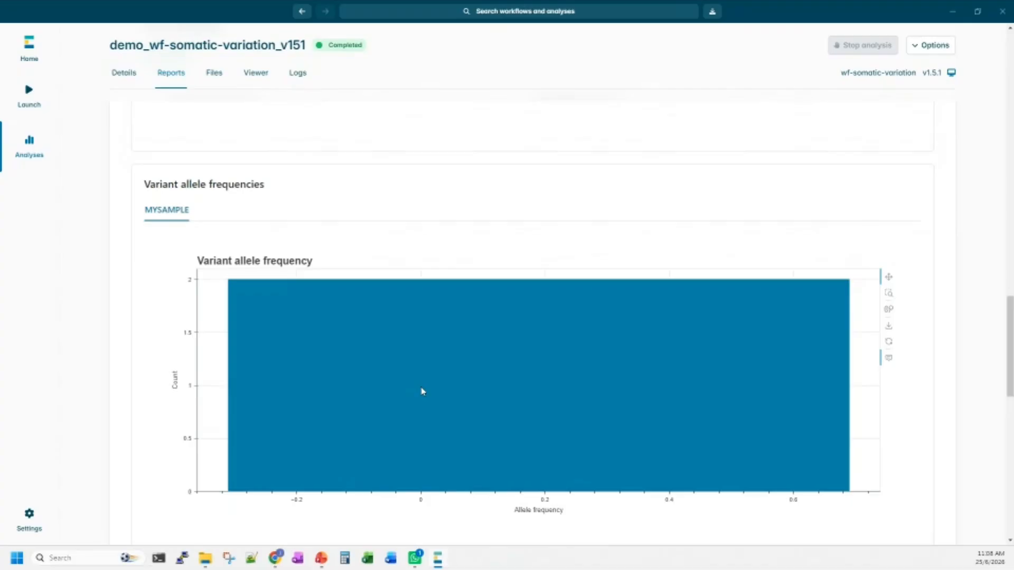
{"action": "scroll", "coordinate": [422, 391], "scroll_direction": "up", "scroll_amount": 2}
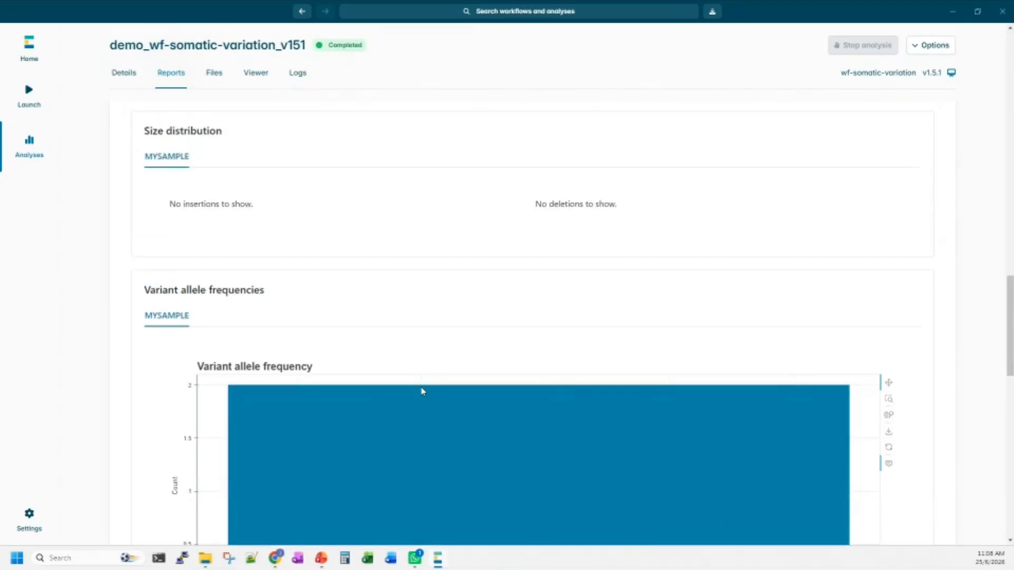
{"action": "mouse_move", "coordinate": [420, 392]}
{"action": "scroll", "coordinate": [434, 351], "scroll_direction": "up", "scroll_amount": 7}
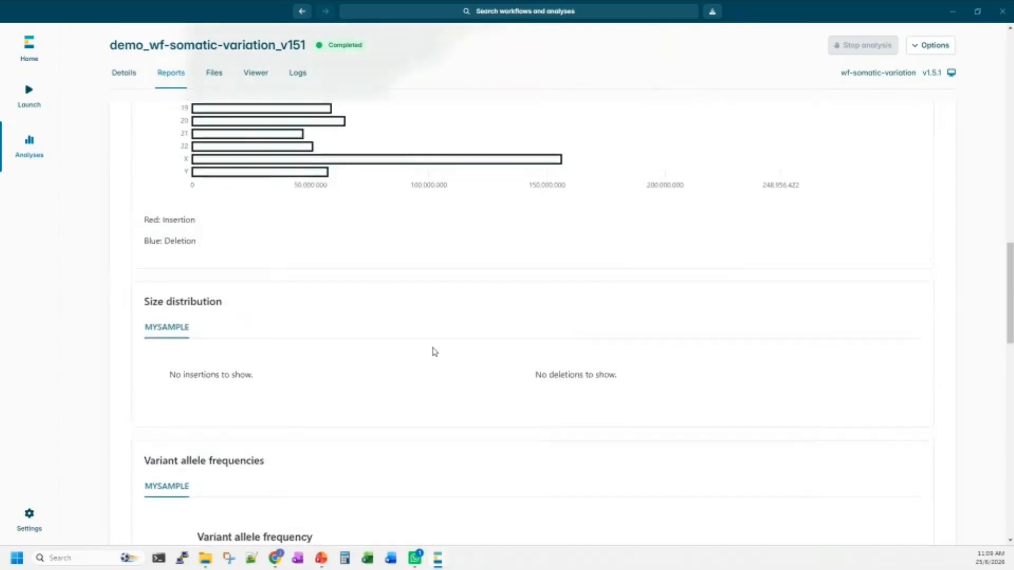
{"action": "scroll", "coordinate": [434, 352], "scroll_direction": "up", "scroll_amount": 8}
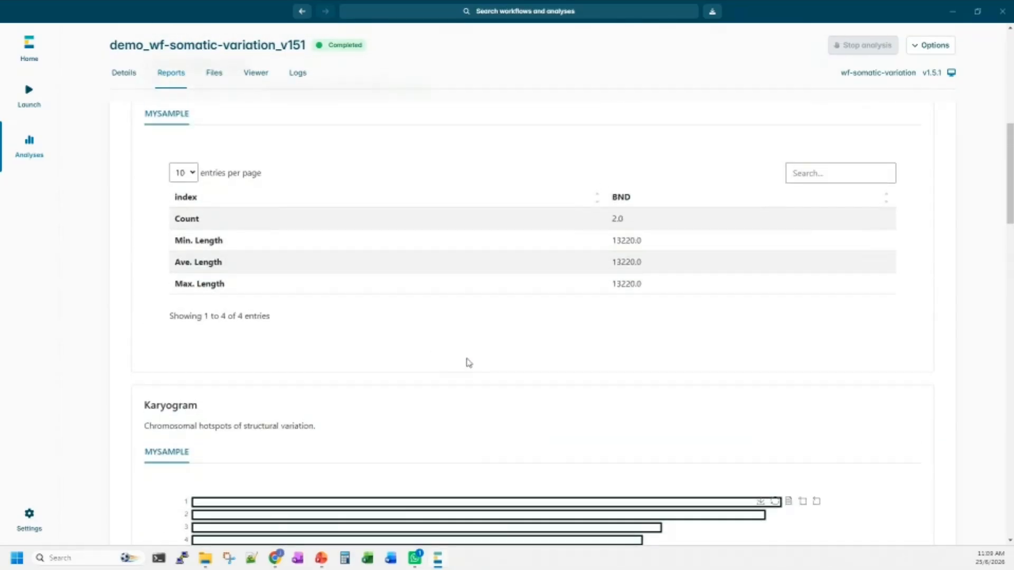
{"action": "scroll", "coordinate": [348, 332], "scroll_direction": "up", "scroll_amount": 5}
{"action": "scroll", "coordinate": [349, 332], "scroll_direction": "up", "scroll_amount": 4}
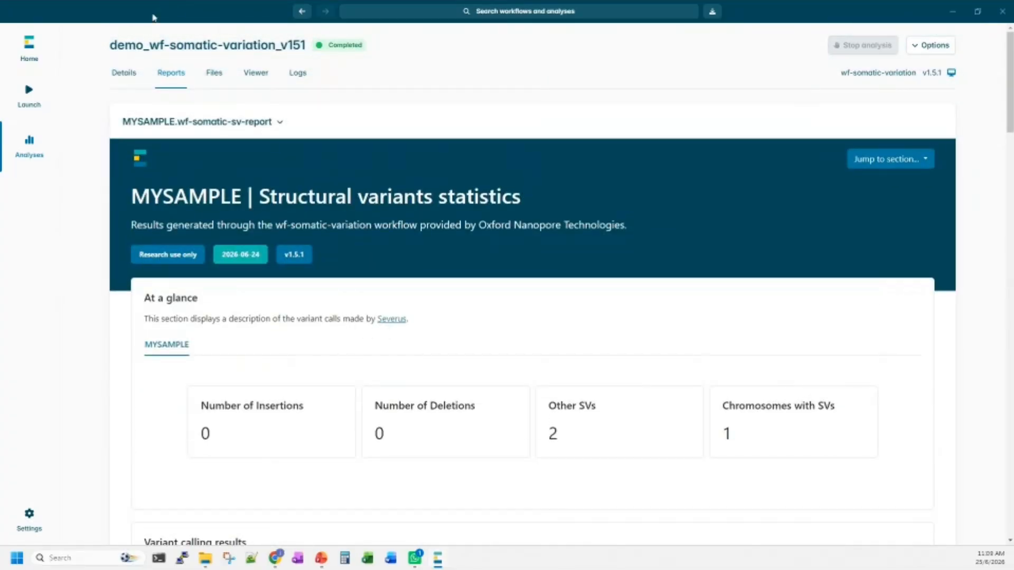
Open MYSAMPLE.wf-somatic-mod-report and examine its at-a-glance figures and the modified base stats table.
{"action": "left_click", "coordinate": [223, 124]}
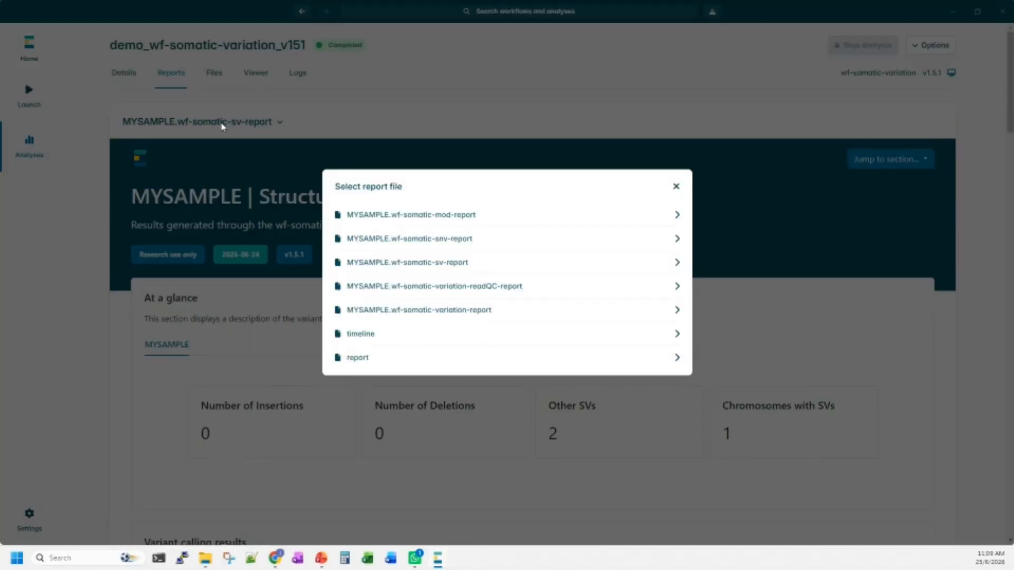
{"action": "left_click", "coordinate": [486, 215]}
{"action": "scroll", "coordinate": [472, 275], "scroll_direction": "down", "scroll_amount": 3}
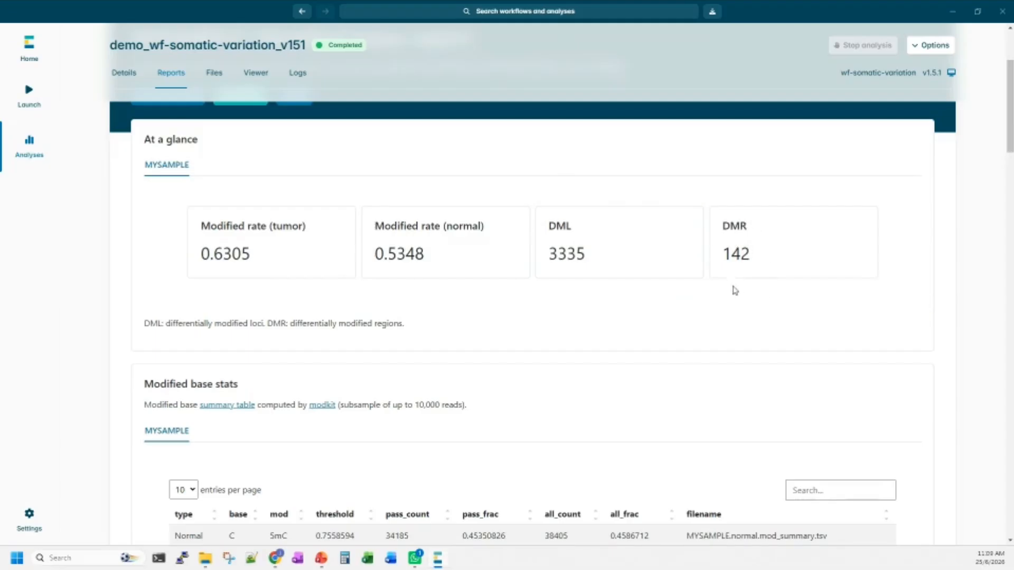
{"action": "scroll", "coordinate": [736, 310], "scroll_direction": "down", "scroll_amount": 3}
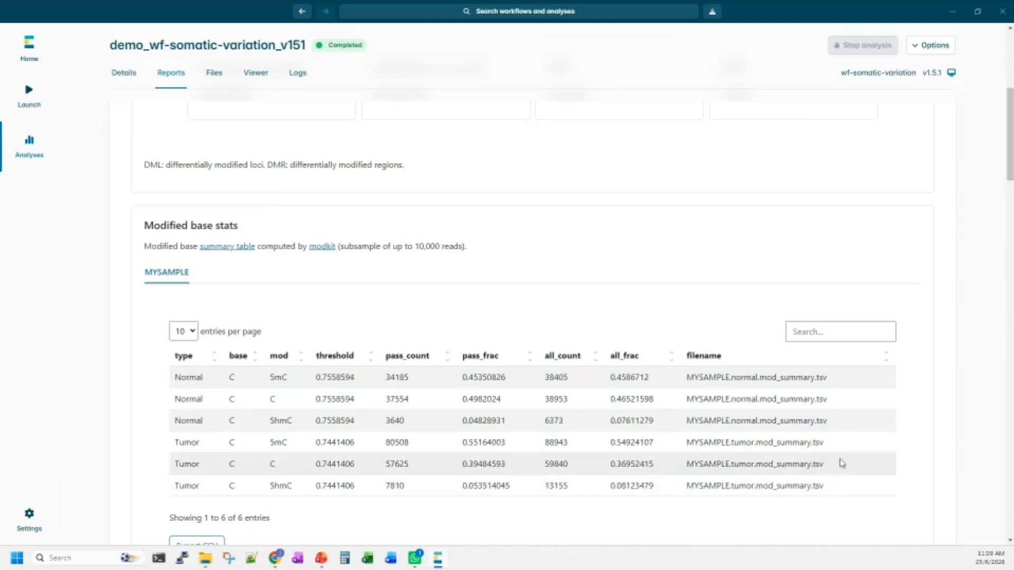
{"action": "scroll", "coordinate": [765, 433], "scroll_direction": "down", "scroll_amount": 3}
{"action": "scroll", "coordinate": [765, 434], "scroll_direction": "down", "scroll_amount": 7}
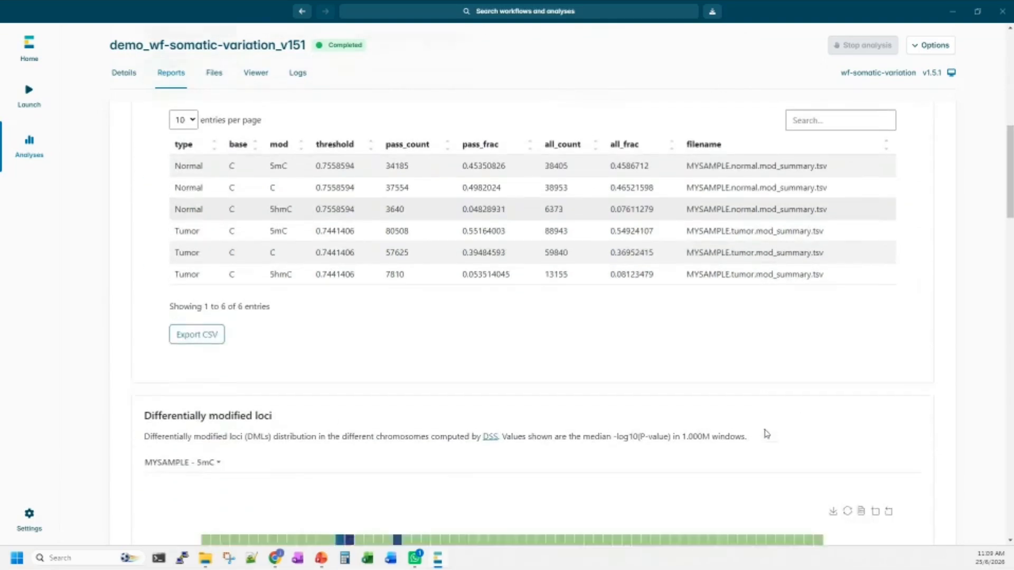
Examine the differentially modified loci heatmap and the 5mC plot of differentially modified regions along the genome.
{"action": "scroll", "coordinate": [766, 434], "scroll_direction": "down", "scroll_amount": 12}
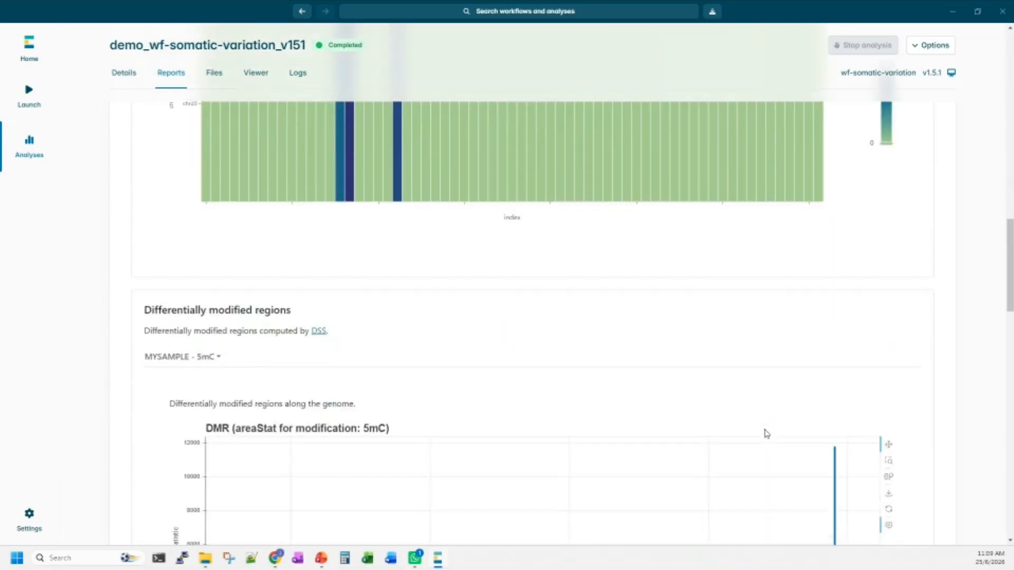
{"action": "scroll", "coordinate": [765, 434], "scroll_direction": "down", "scroll_amount": 1}
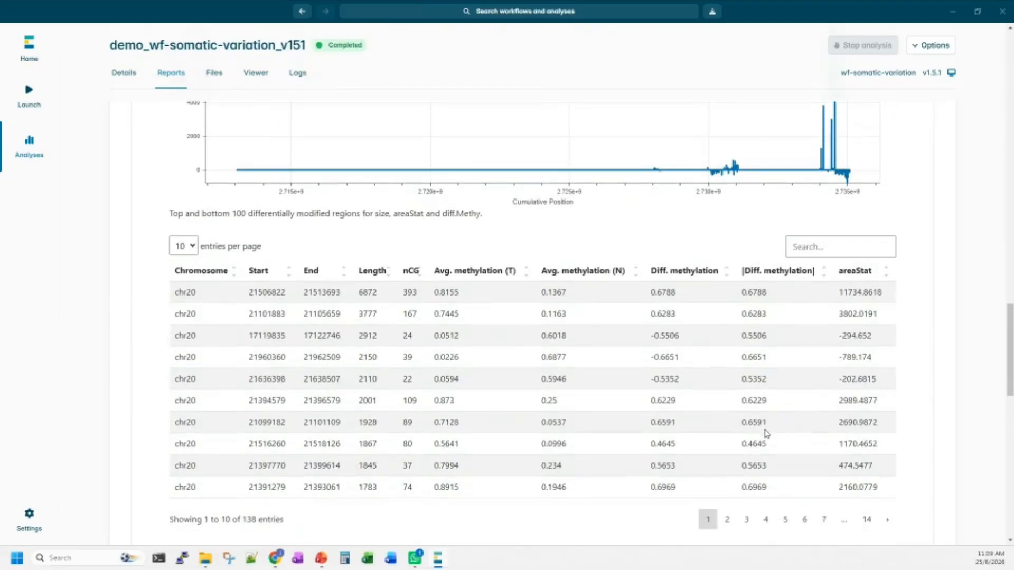
{"action": "scroll", "coordinate": [766, 430], "scroll_direction": "up", "scroll_amount": 7}
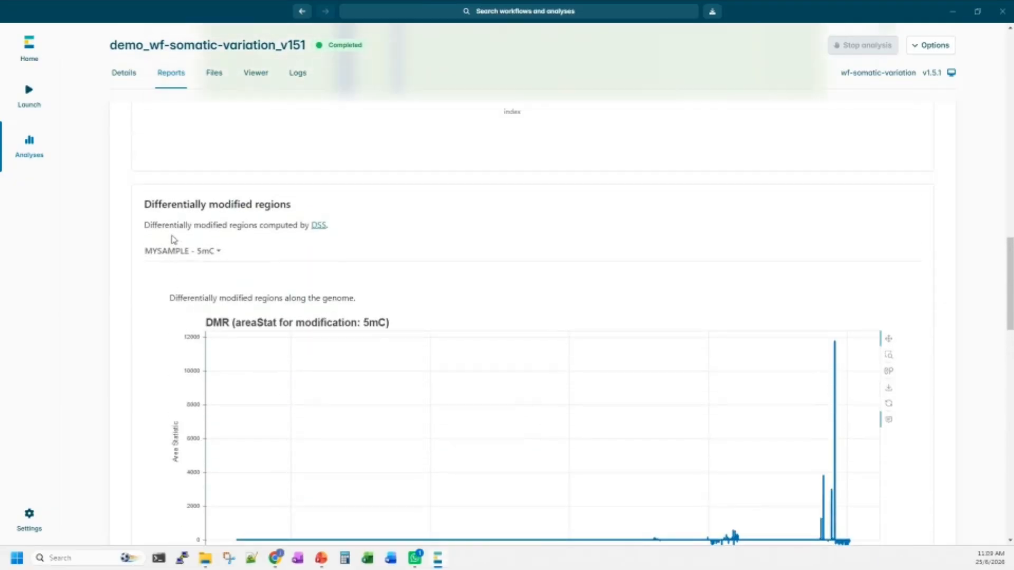
{"action": "left_click_drag", "start_coordinate": [172, 203], "coordinate": [296, 217]}
{"action": "scroll", "coordinate": [432, 289], "scroll_direction": "down", "scroll_amount": 2}
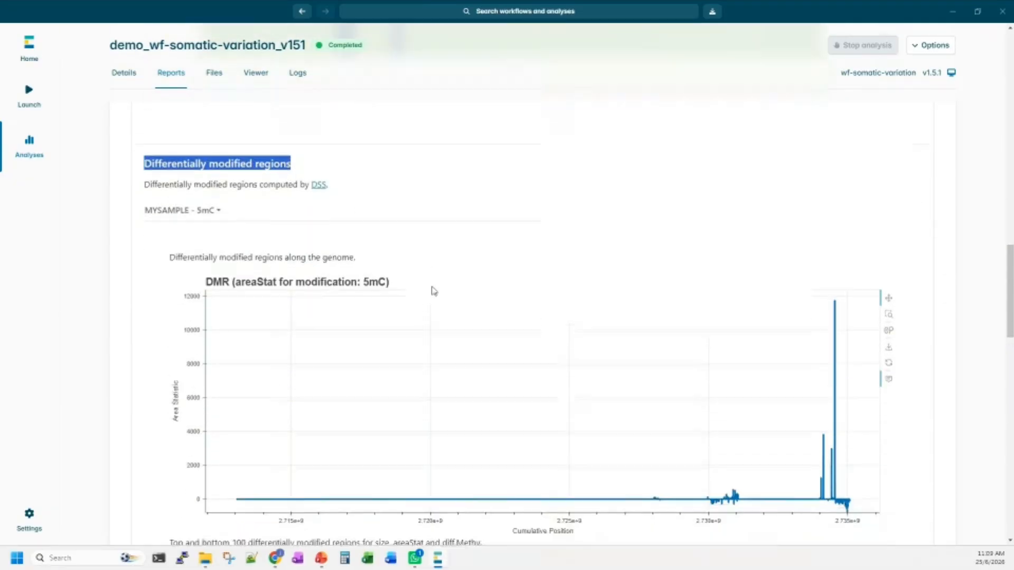
{"action": "mouse_move", "coordinate": [819, 434]}
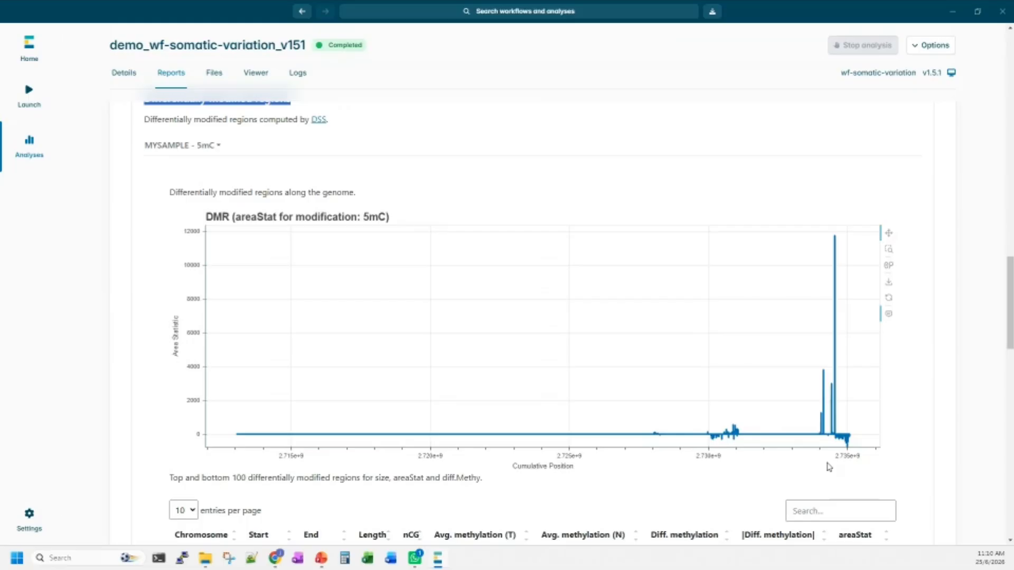
Examine the table of differentially modified regions, and return to the beginning of the modified bases report.
{"action": "scroll", "coordinate": [829, 467], "scroll_direction": "down", "scroll_amount": 5}
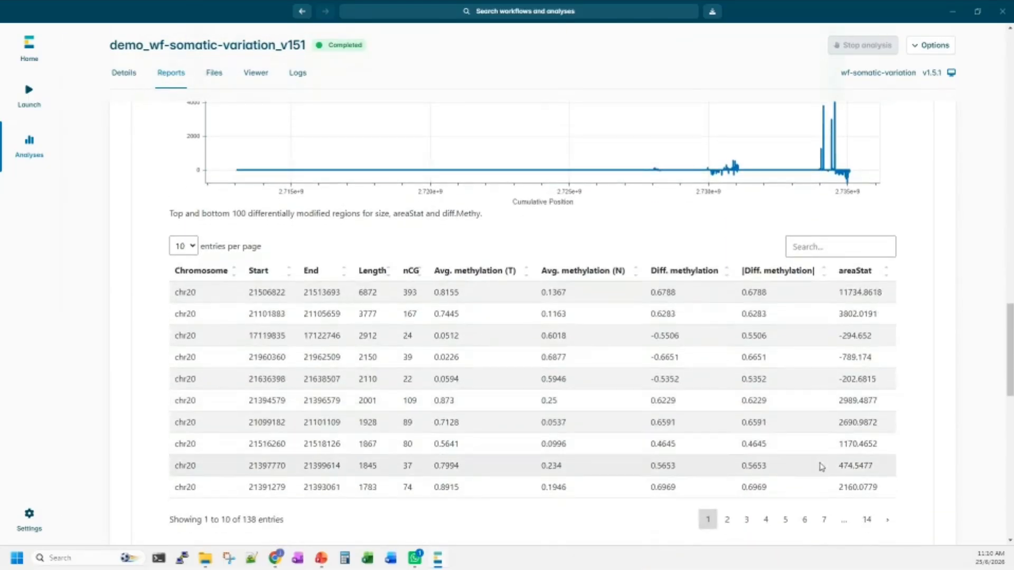
{"action": "scroll", "coordinate": [419, 323], "scroll_direction": "down", "scroll_amount": 4}
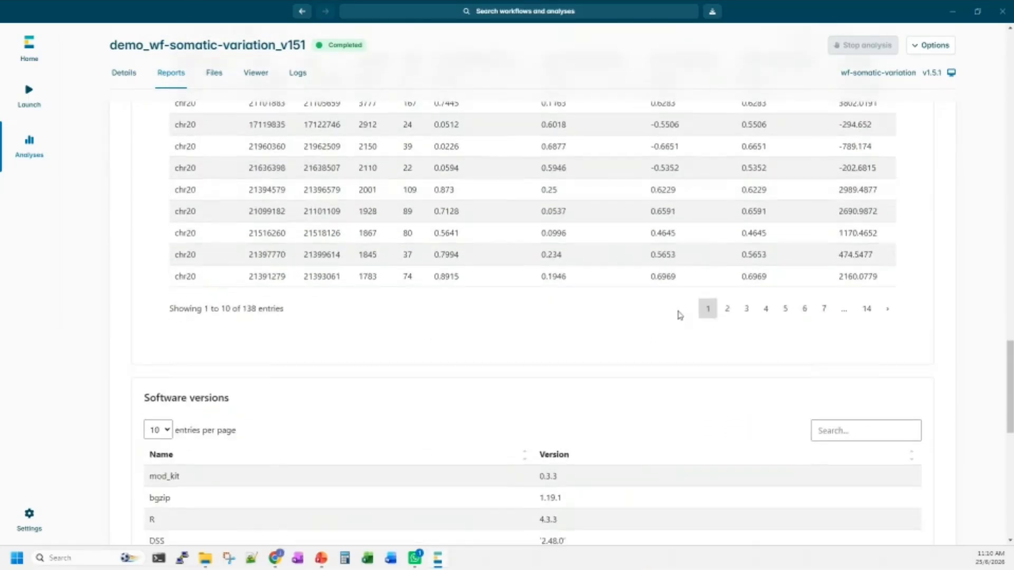
{"action": "scroll", "coordinate": [686, 320], "scroll_direction": "up", "scroll_amount": 3}
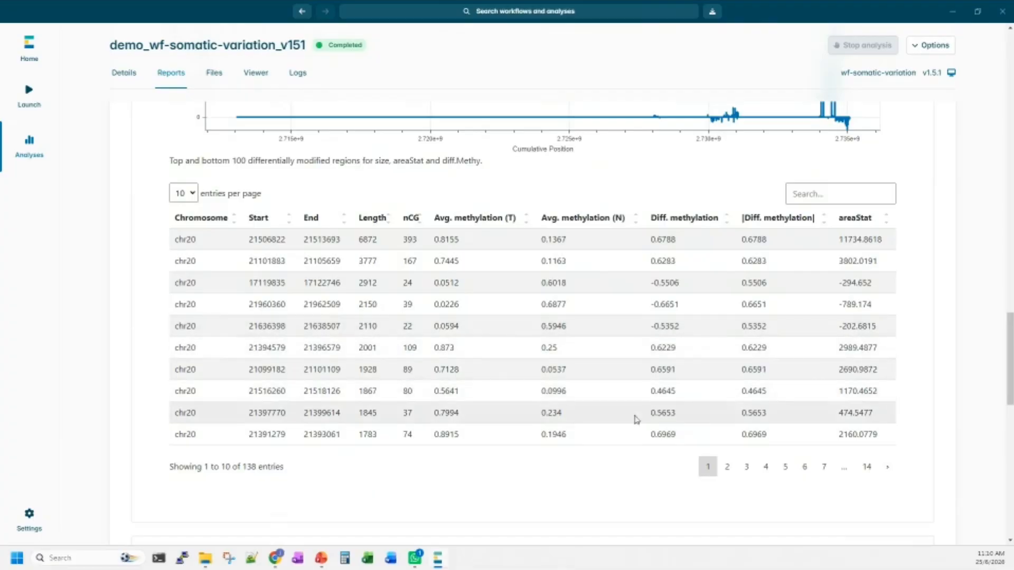
{"action": "scroll", "coordinate": [628, 401], "scroll_direction": "up", "scroll_amount": 1}
{"action": "scroll", "coordinate": [621, 384], "scroll_direction": "up", "scroll_amount": 20}
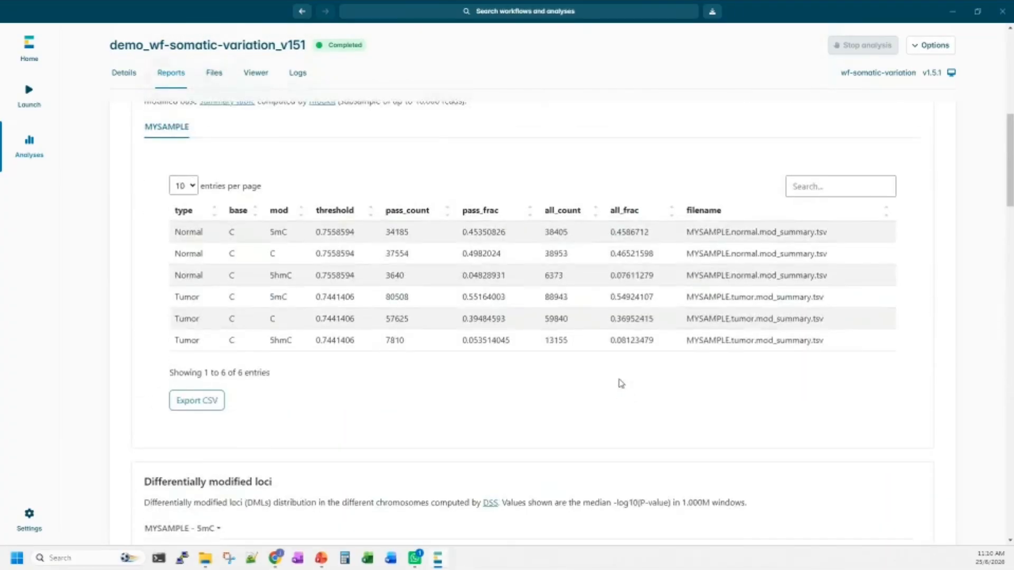
{"action": "scroll", "coordinate": [621, 384], "scroll_direction": "up", "scroll_amount": 1}
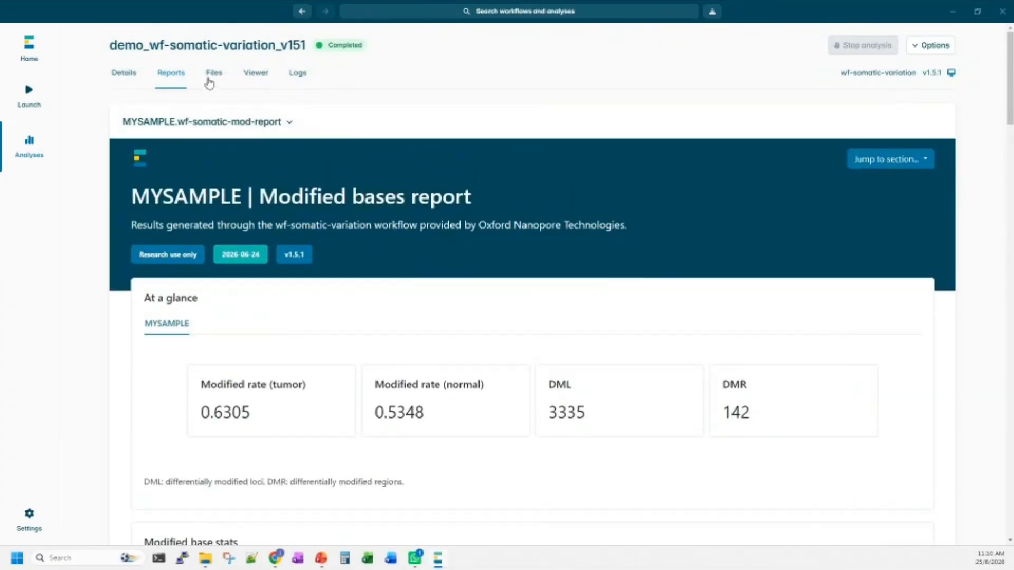
Browse the analysis output files, look into the bam folder of MYSAMPLE, and return to the MYSAMPLE folder.
{"action": "left_click", "coordinate": [214, 80]}
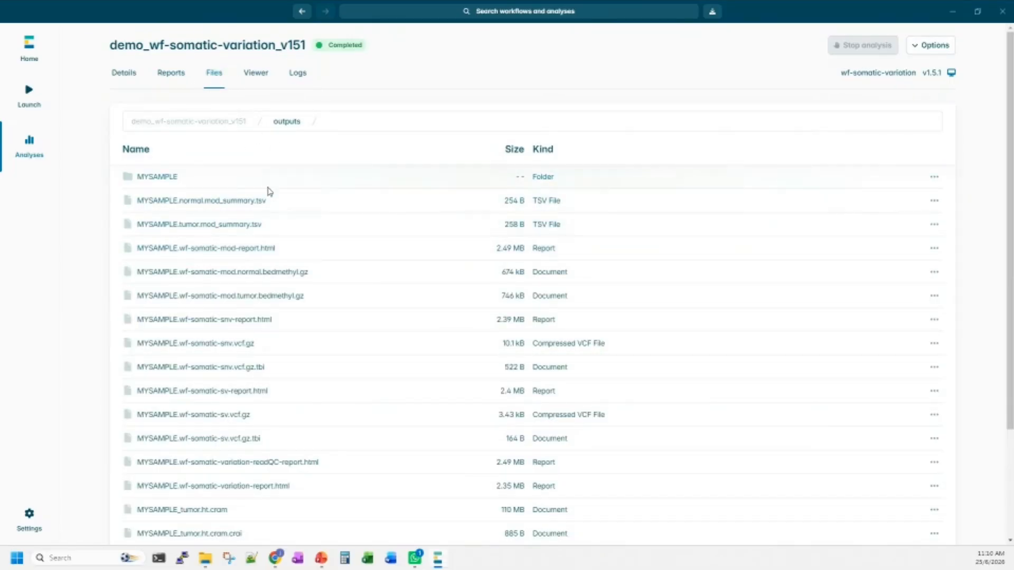
{"action": "scroll", "coordinate": [275, 204], "scroll_direction": "down", "scroll_amount": 2}
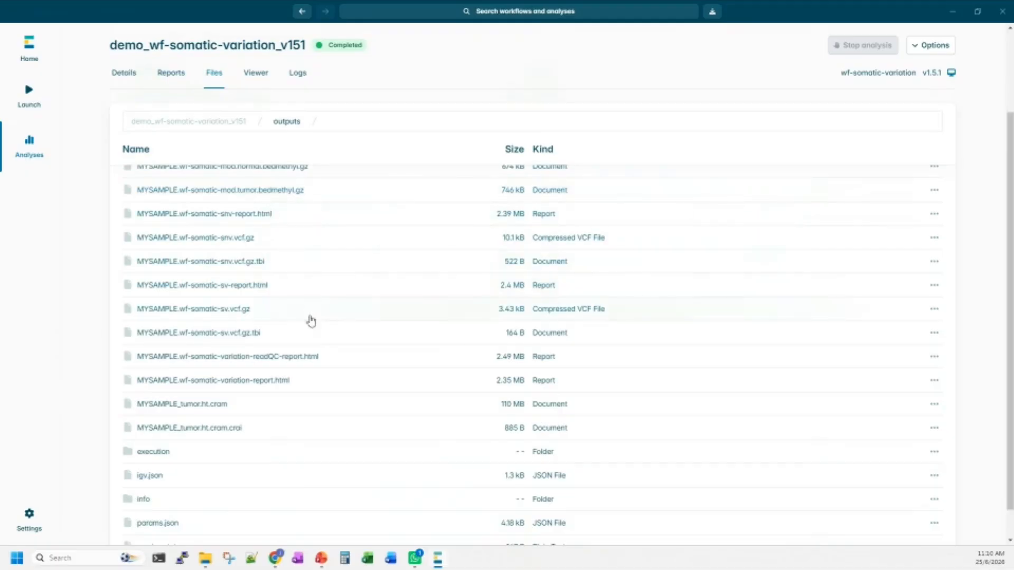
{"action": "scroll", "coordinate": [350, 421], "scroll_direction": "up", "scroll_amount": 2}
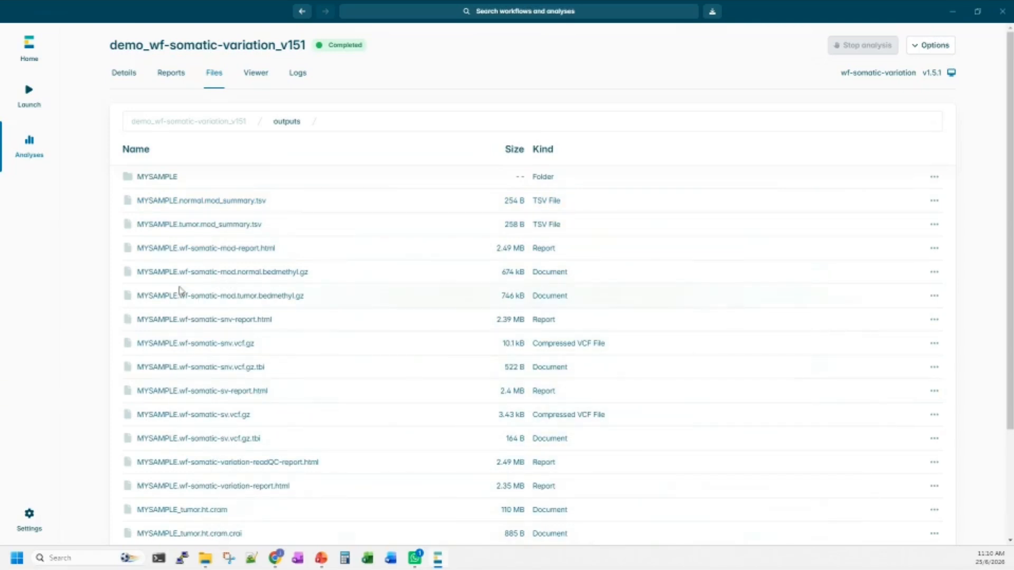
{"action": "left_click", "coordinate": [150, 179]}
{"action": "left_click", "coordinate": [150, 180]}
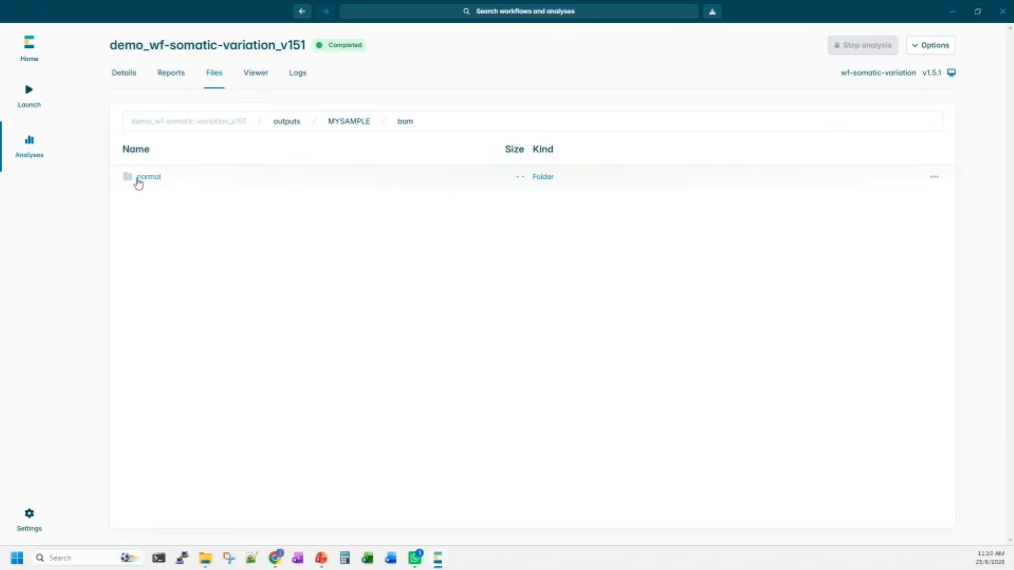
{"action": "left_click", "coordinate": [340, 125]}
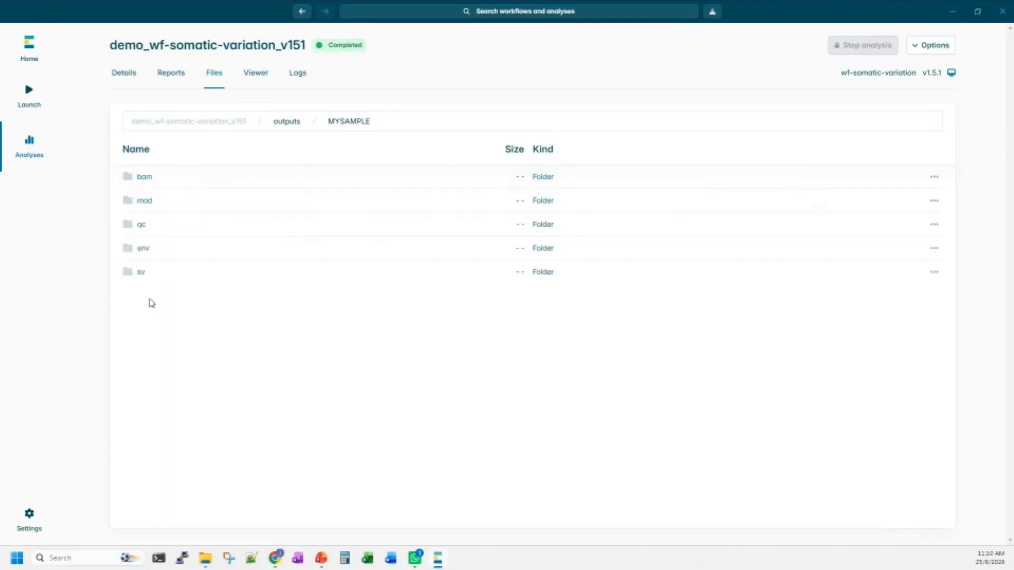
Return to the outputs folder of the analysis and look through its complete file list.
{"action": "left_click", "coordinate": [283, 124]}
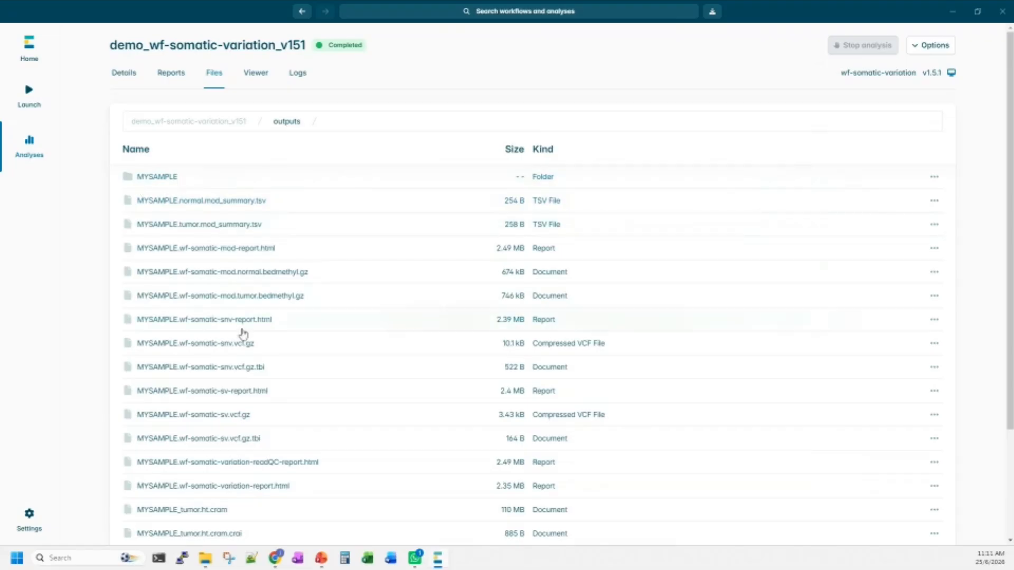
{"action": "scroll", "coordinate": [247, 419], "scroll_direction": "down", "scroll_amount": 1}
{"action": "scroll", "coordinate": [246, 420], "scroll_direction": "down", "scroll_amount": 3}
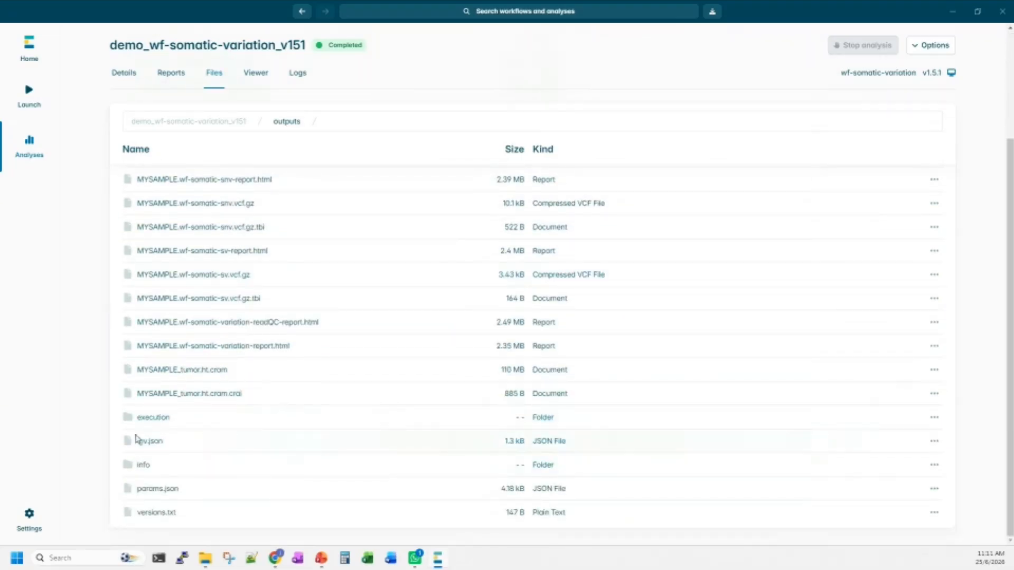
{"action": "scroll", "coordinate": [450, 242], "scroll_direction": "up", "scroll_amount": 3}
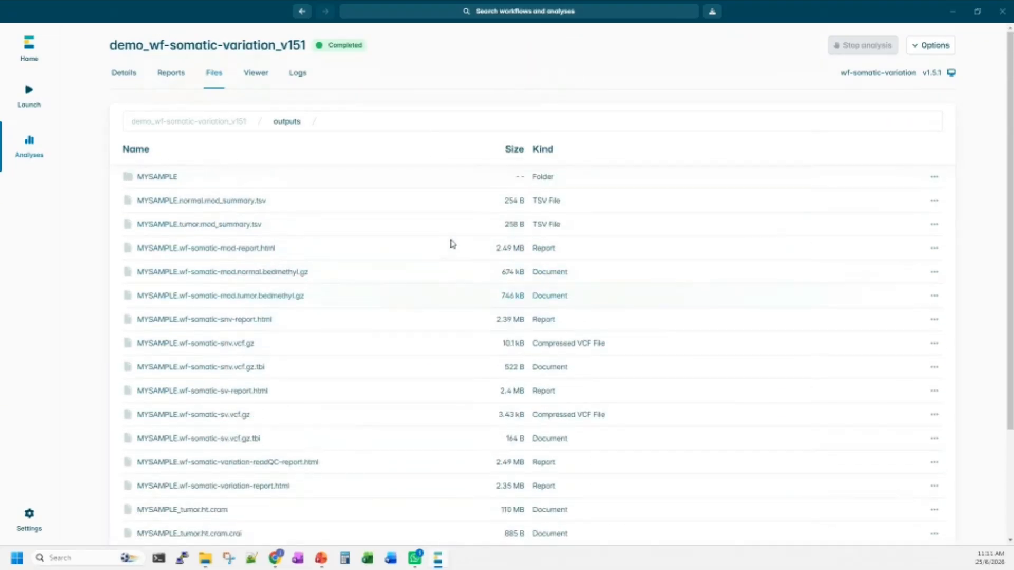
Open the analysis folder in File Explorer, enter its output folder, and narrow the navigation pane.
{"action": "left_click", "coordinate": [939, 46]}
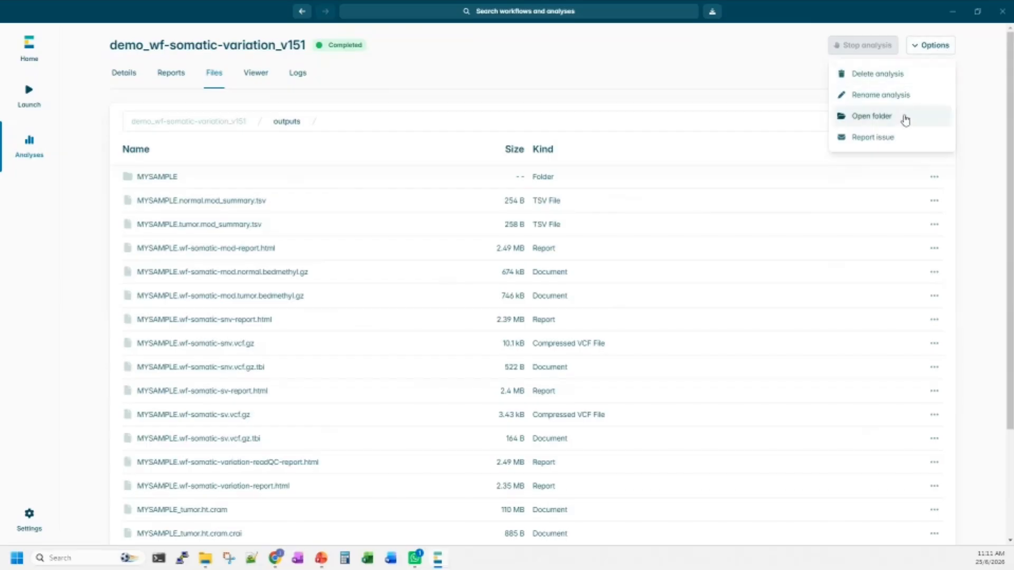
{"action": "left_click", "coordinate": [904, 119]}
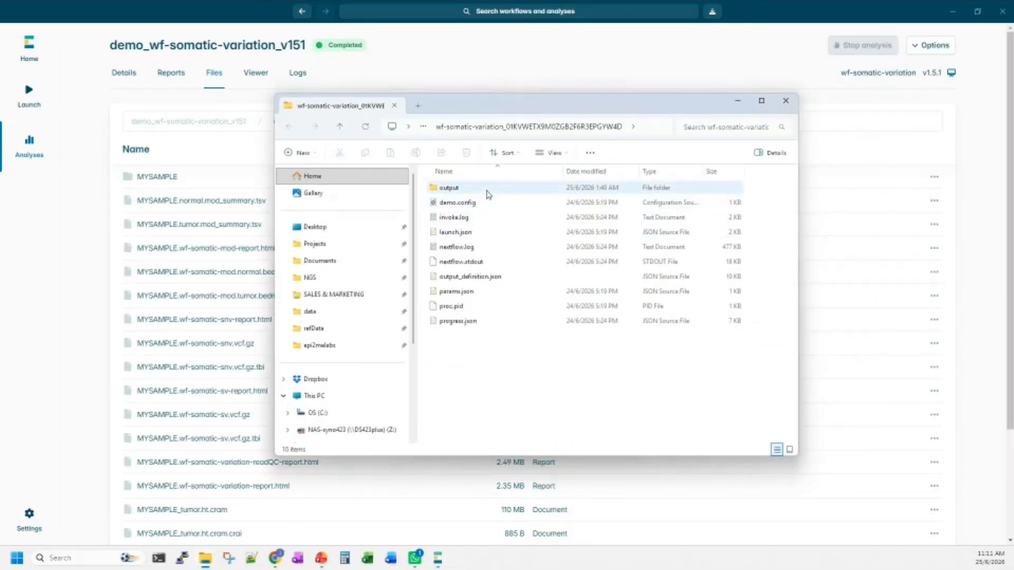
{"action": "double_click", "coordinate": [487, 191]}
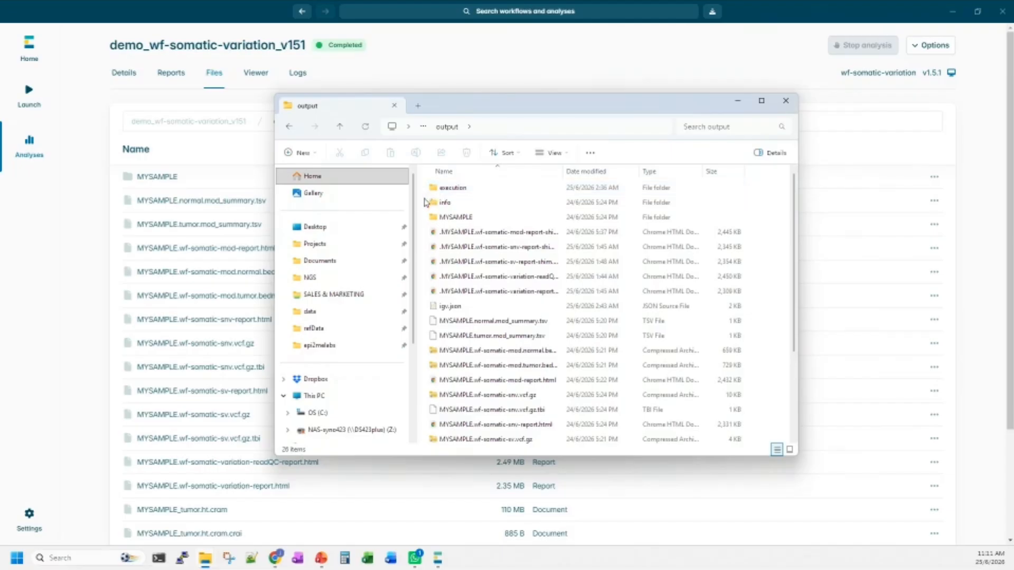
{"action": "left_click_drag", "start_coordinate": [415, 204], "coordinate": [367, 204]}
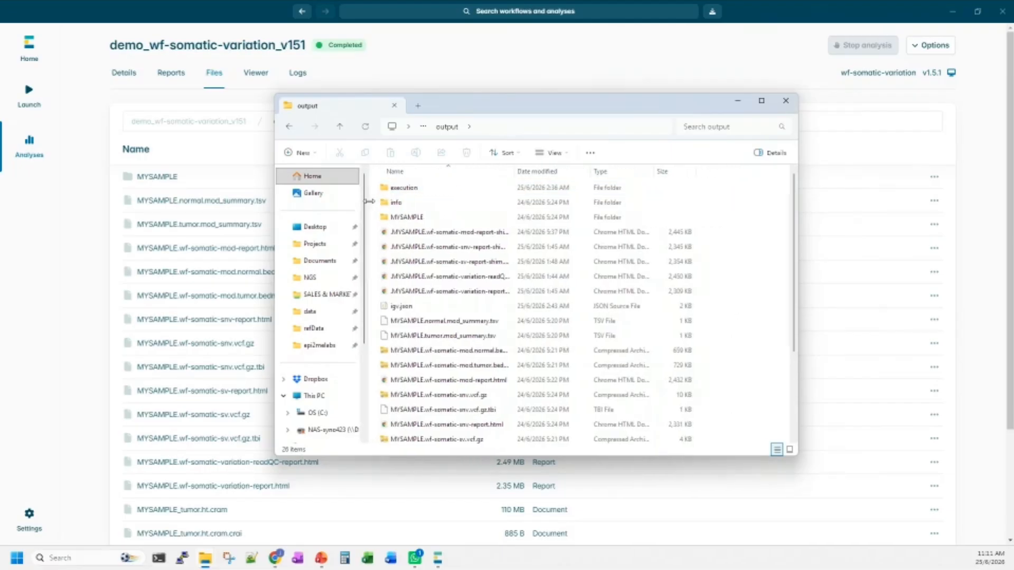
Review the report files in the output folder with the Name column widened to show full names, and minimize File Explorer.
{"action": "scroll", "coordinate": [517, 231], "scroll_direction": "down", "scroll_amount": 3}
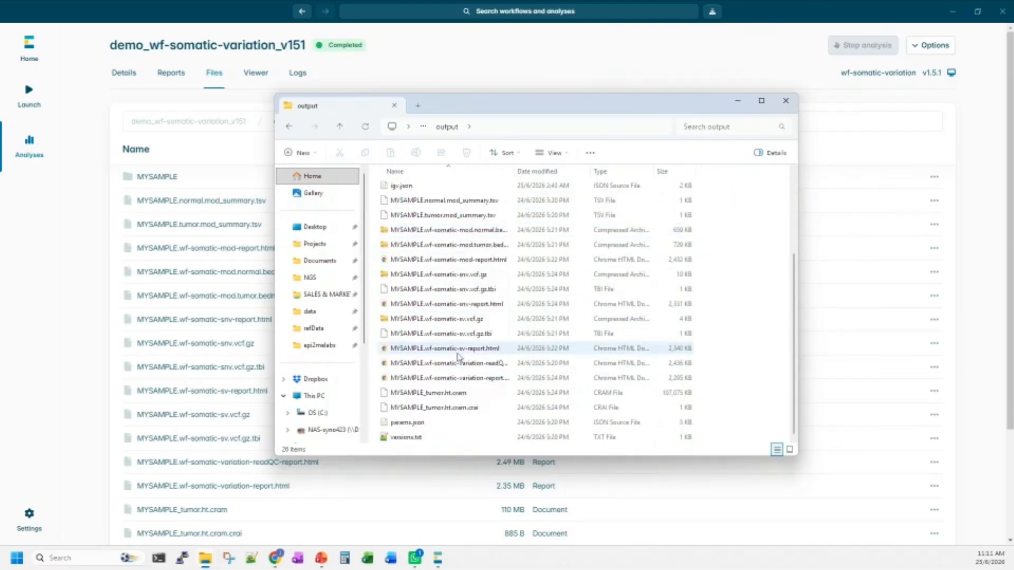
{"action": "left_click", "coordinate": [483, 364]}
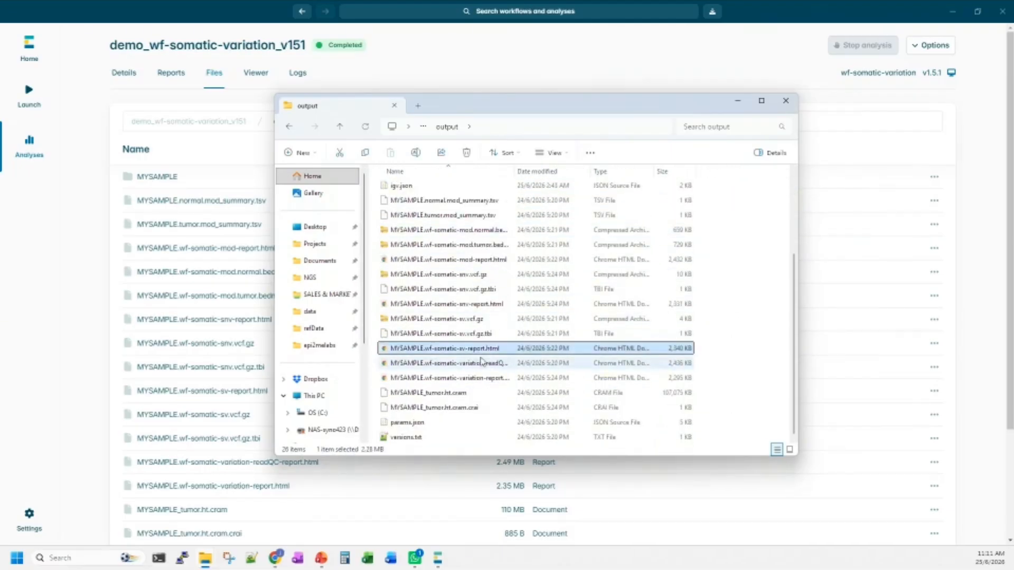
{"action": "left_click", "coordinate": [498, 380]}
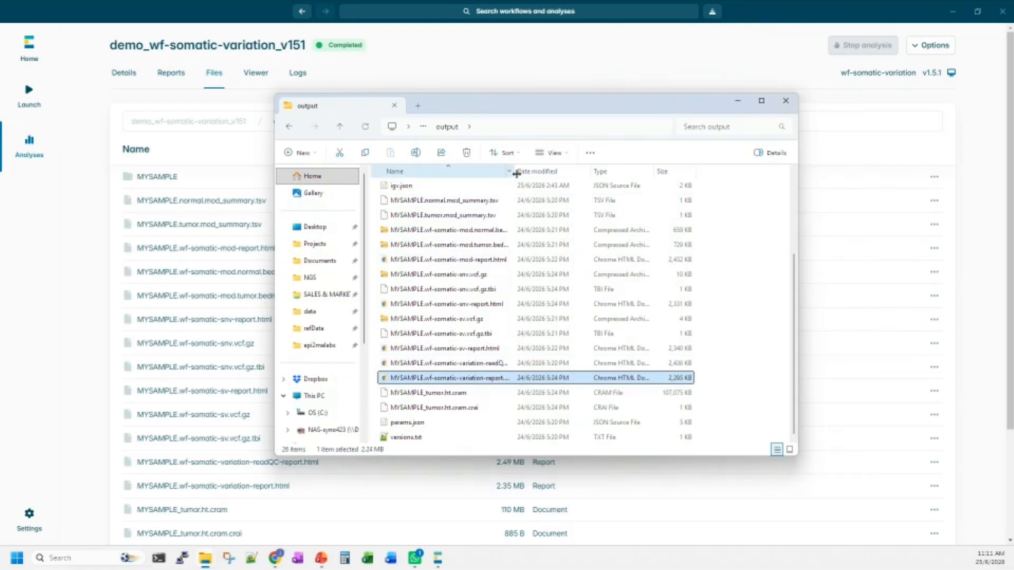
{"action": "left_click_drag", "start_coordinate": [515, 171], "coordinate": [577, 172]}
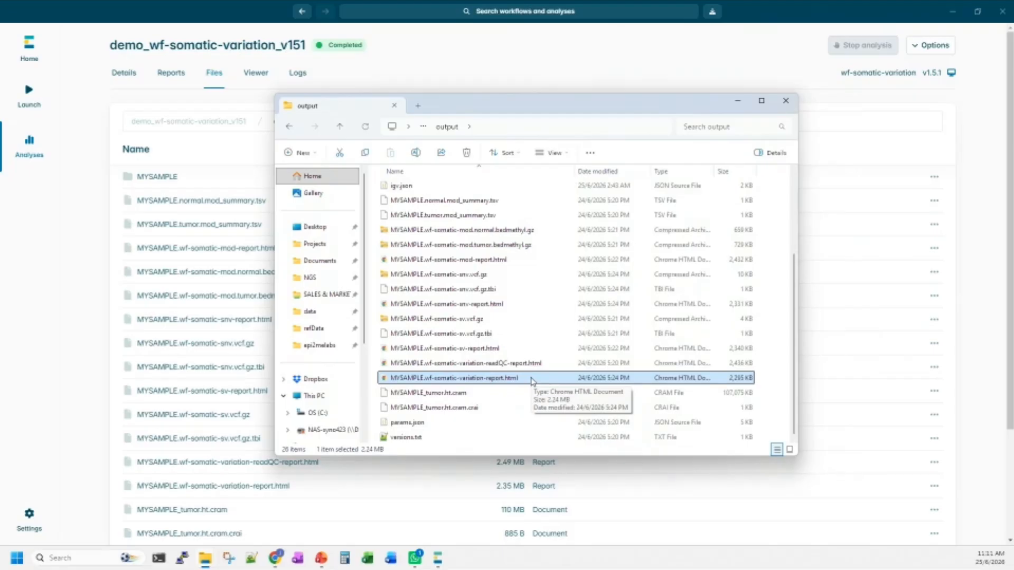
{"action": "left_click", "coordinate": [738, 101]}
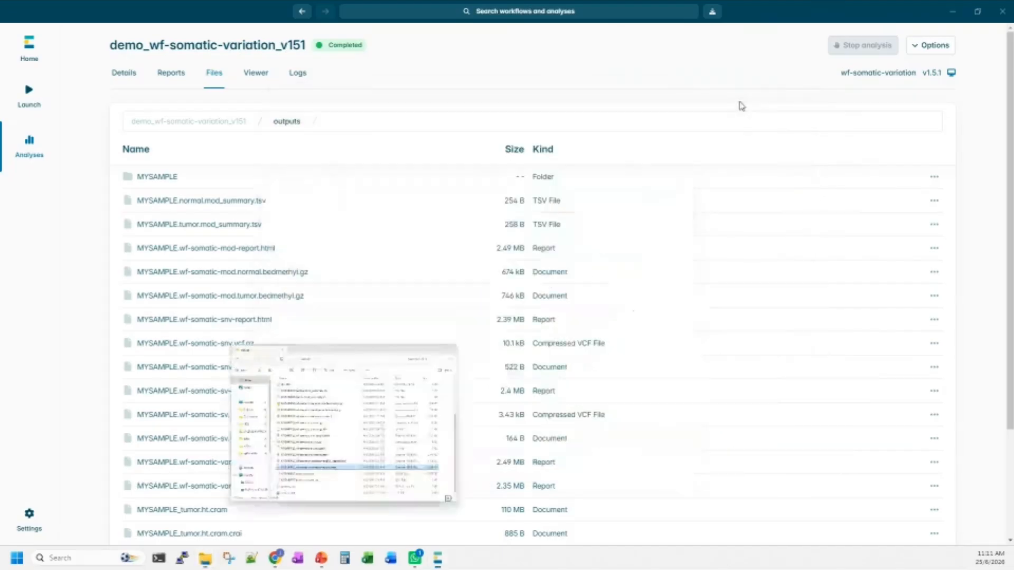
Open the analysis's genome viewer and examine the somatic SV and SNV VCF tracks along chr20.
{"action": "left_click", "coordinate": [255, 79]}
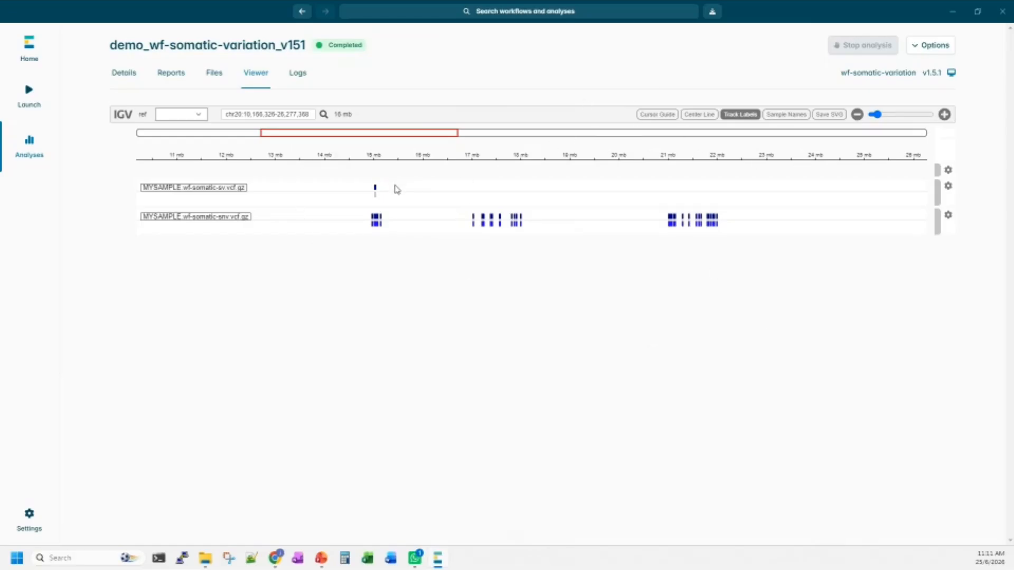
{"action": "mouse_move", "coordinate": [396, 188]}
{"action": "left_mouse_down"}
{"action": "mouse_move", "coordinate": [443, 188]}
{"action": "mouse_move", "coordinate": [403, 188]}
{"action": "left_mouse_up"}
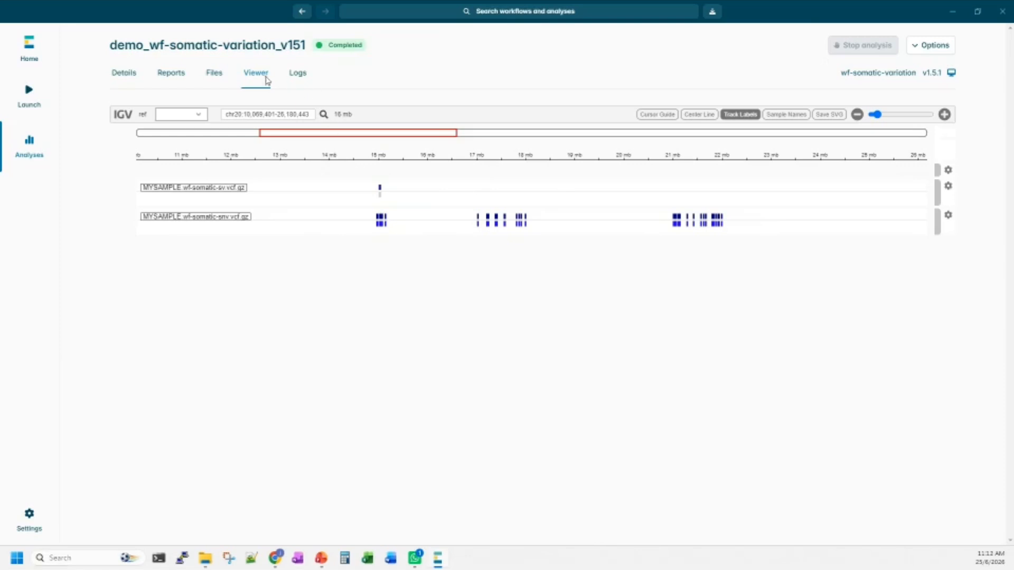
Read the Nextflow logs of the analysis through to the Parameters section, and return to their beginning.
{"action": "left_click", "coordinate": [298, 74]}
{"action": "scroll", "coordinate": [515, 305], "scroll_direction": "down", "scroll_amount": 3}
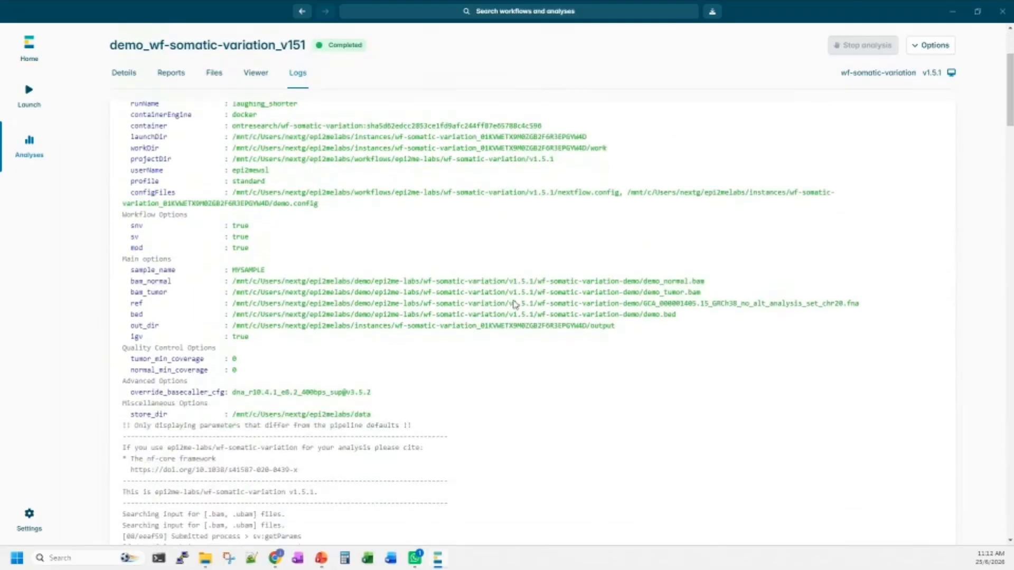
{"action": "scroll", "coordinate": [534, 324], "scroll_direction": "down", "scroll_amount": 10}
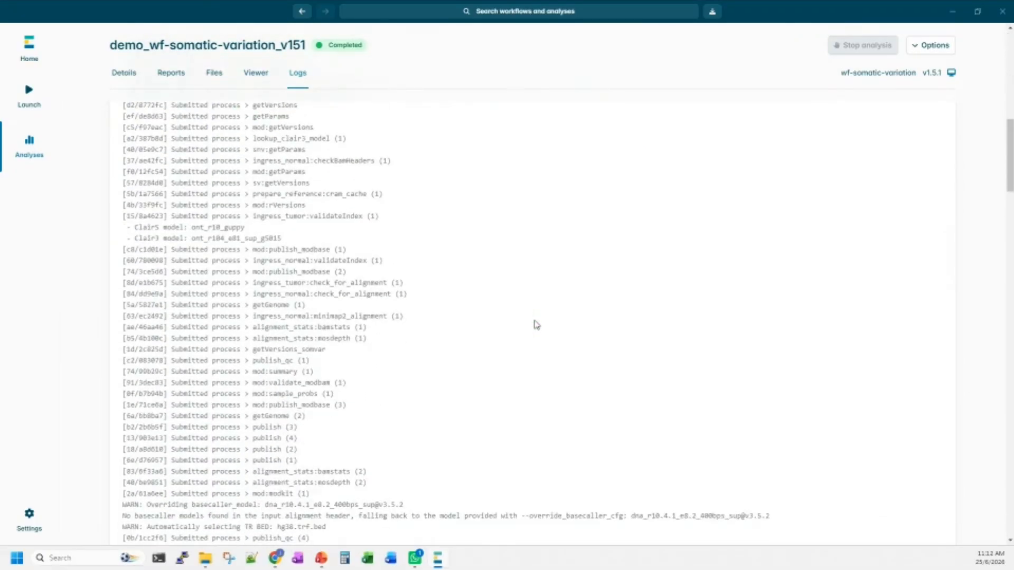
{"action": "scroll", "coordinate": [536, 324], "scroll_direction": "down", "scroll_amount": 5}
{"action": "scroll", "coordinate": [536, 324], "scroll_direction": "down", "scroll_amount": 15}
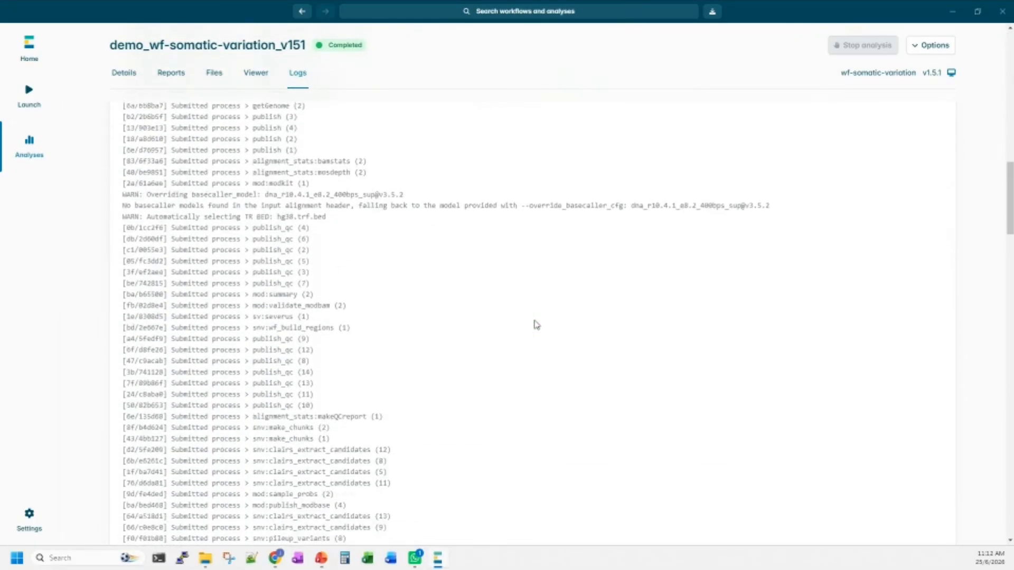
{"action": "scroll", "coordinate": [536, 324], "scroll_direction": "down", "scroll_amount": 15}
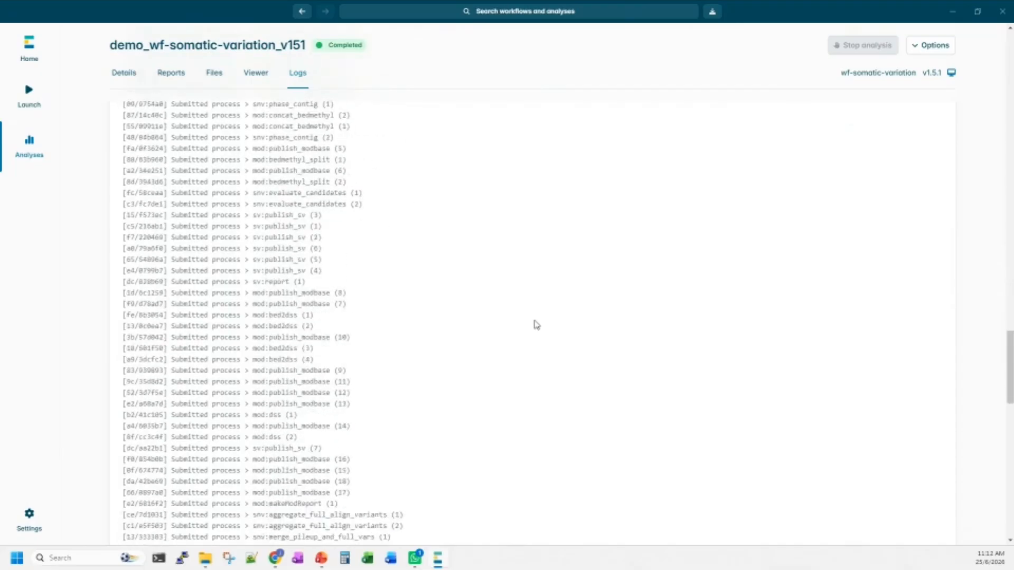
{"action": "scroll", "coordinate": [535, 324], "scroll_direction": "down", "scroll_amount": 10}
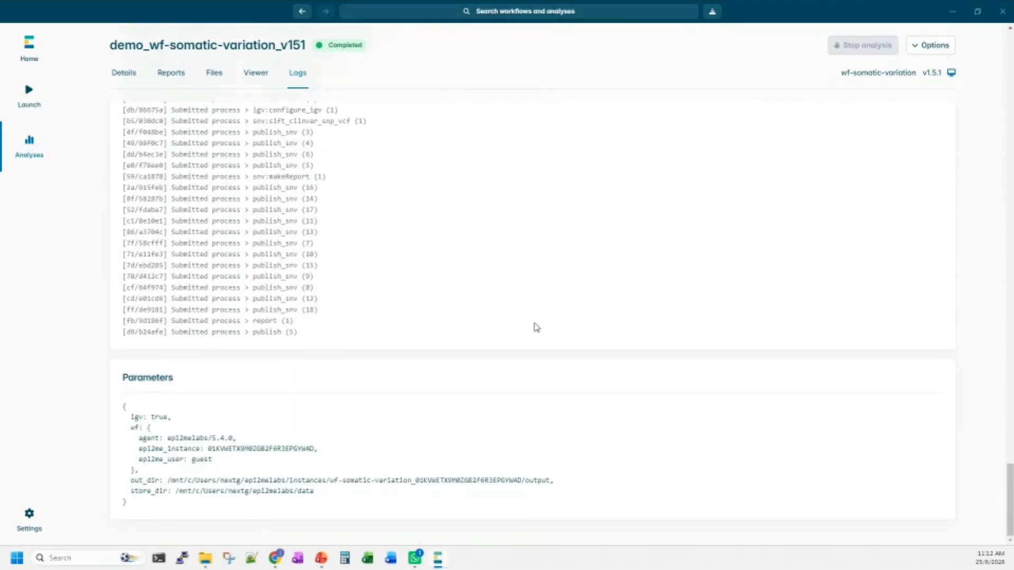
{"action": "scroll", "coordinate": [285, 297], "scroll_direction": "up", "scroll_amount": 4}
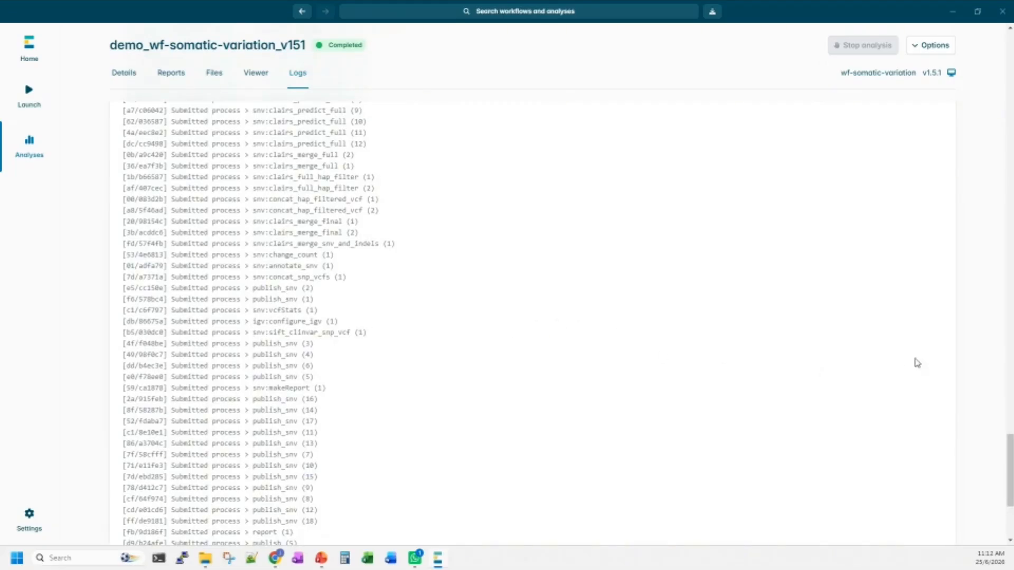
{"action": "left_click_drag", "start_coordinate": [1010, 463], "coordinate": [992, 59]}
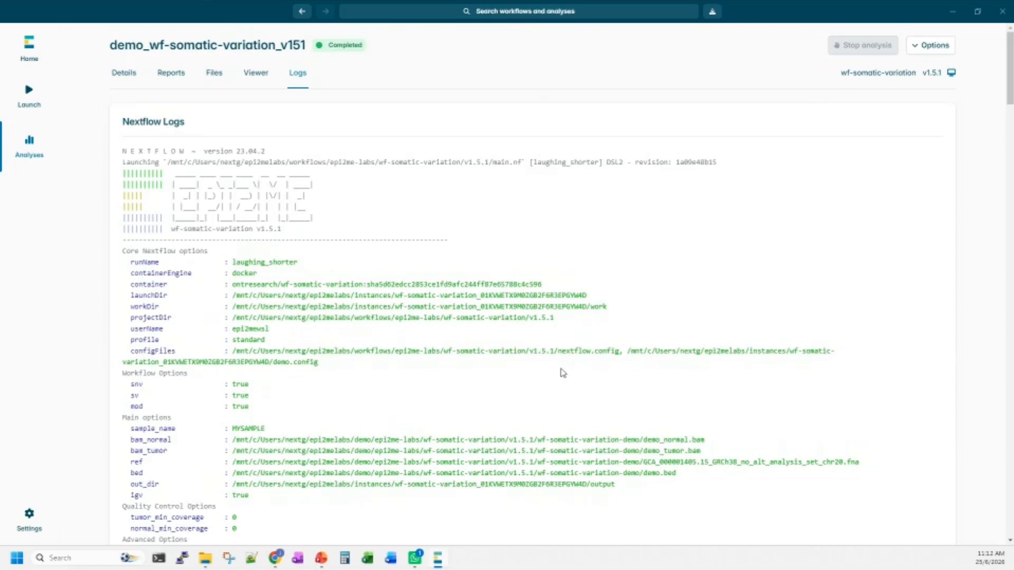
Examine the run options in the log, highlighting the override_basecaller_cfg model and the reference file name.
{"action": "scroll", "coordinate": [563, 372], "scroll_direction": "down", "scroll_amount": 2}
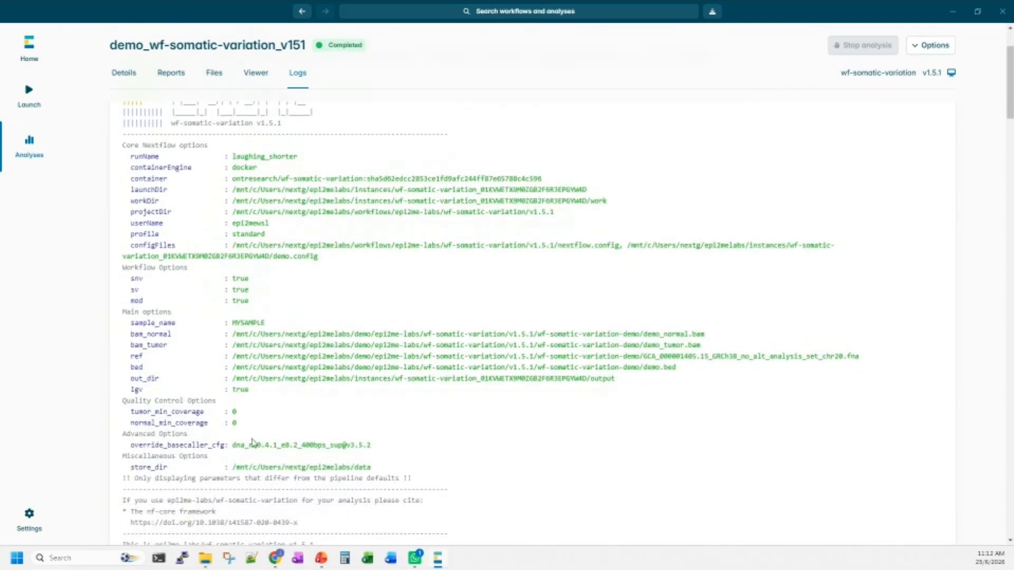
{"action": "left_click_drag", "start_coordinate": [232, 446], "coordinate": [383, 452]}
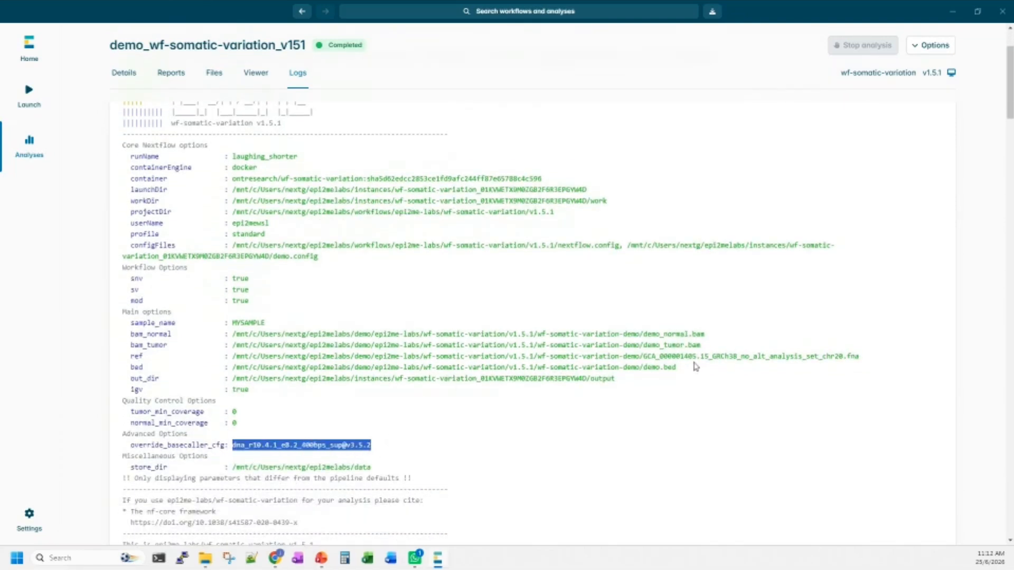
{"action": "double_click", "coordinate": [739, 357]}
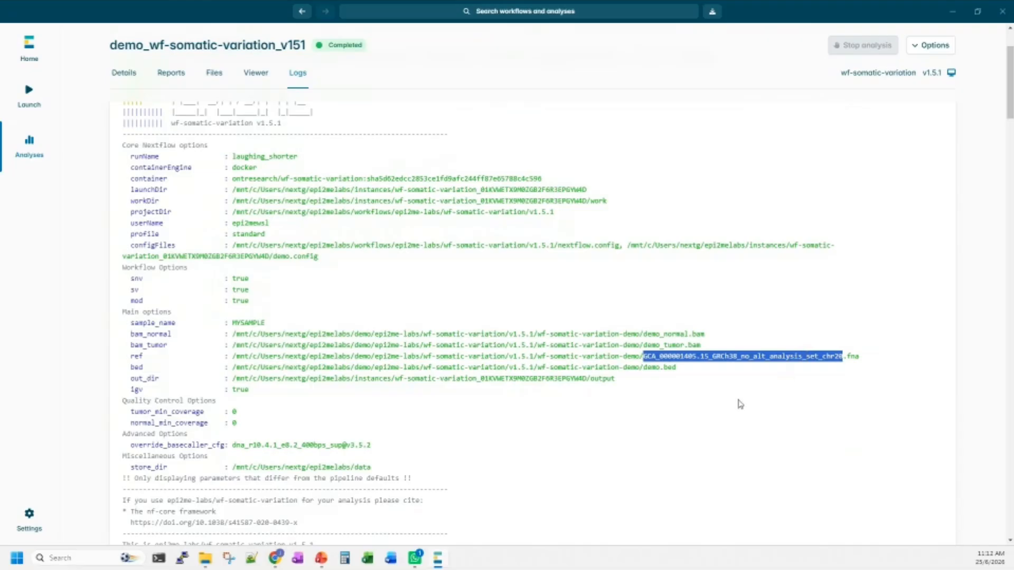
{"action": "scroll", "coordinate": [570, 333], "scroll_direction": "down", "scroll_amount": 3}
{"action": "scroll", "coordinate": [571, 334], "scroll_direction": "down", "scroll_amount": 4}
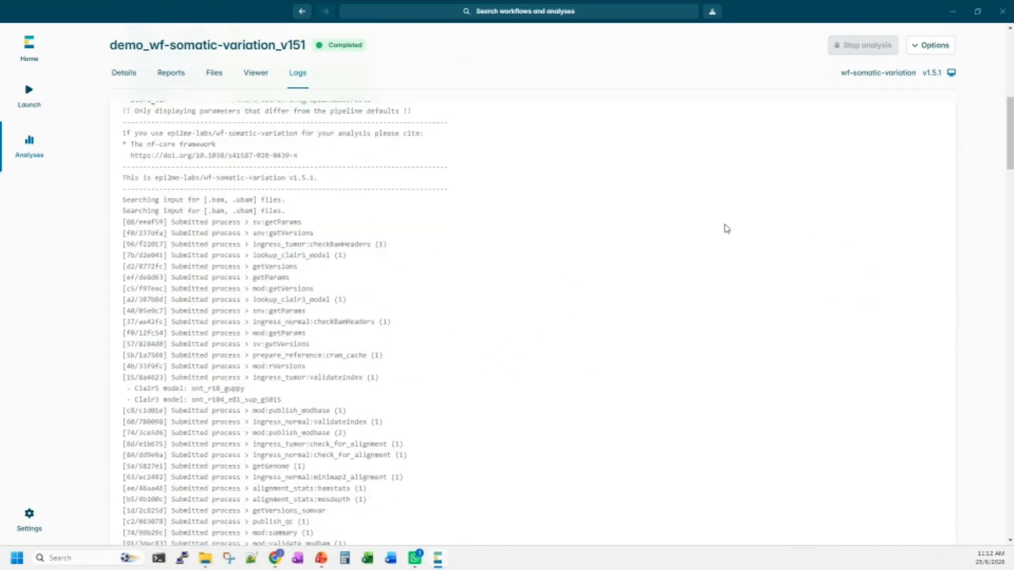
{"action": "scroll", "coordinate": [675, 222], "scroll_direction": "up", "scroll_amount": 8}
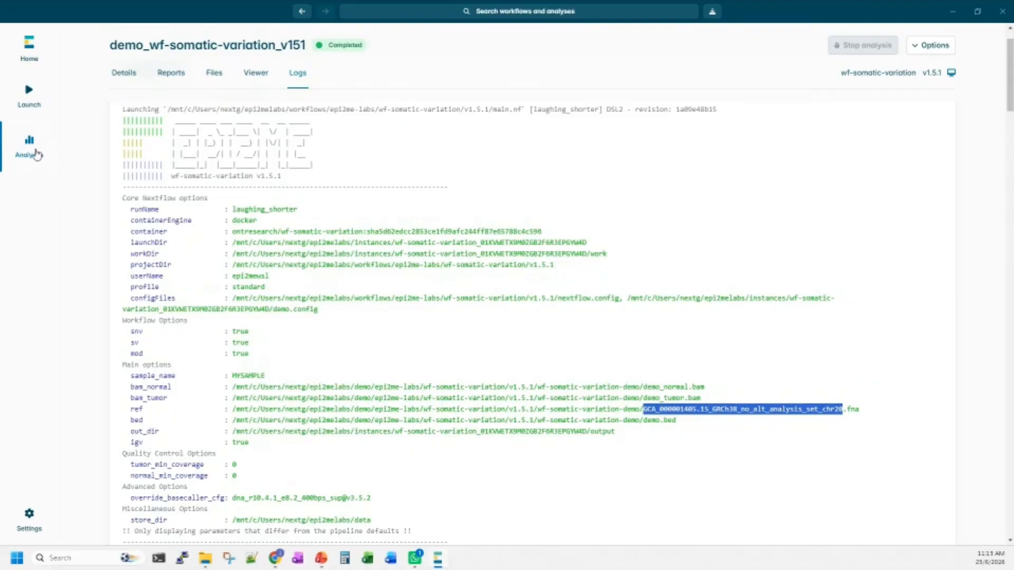
Open the demo_25jun_tumorOnly analysis from the analyses list and review its task progress.
{"action": "left_click", "coordinate": [36, 154]}
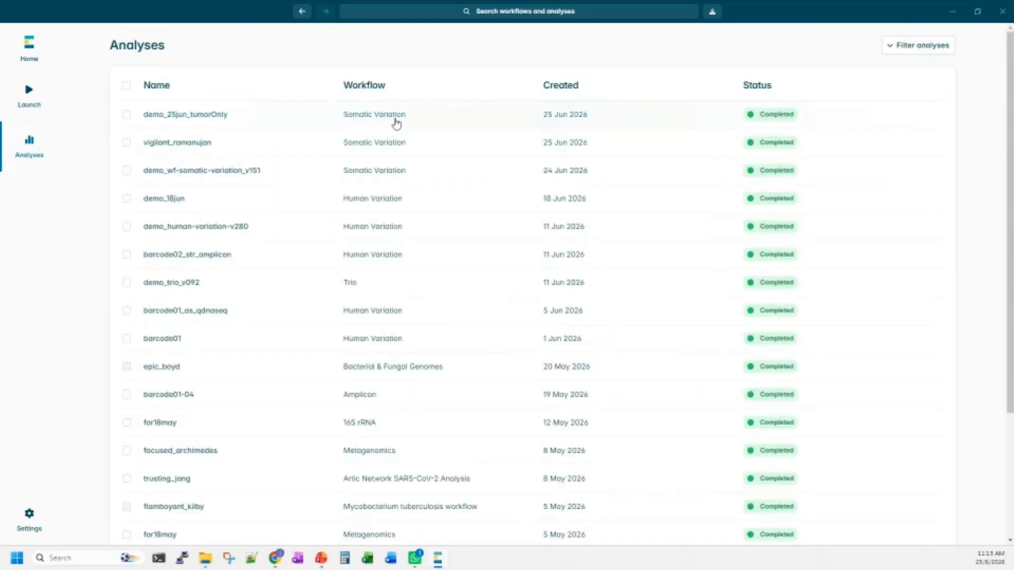
{"action": "left_click", "coordinate": [396, 123]}
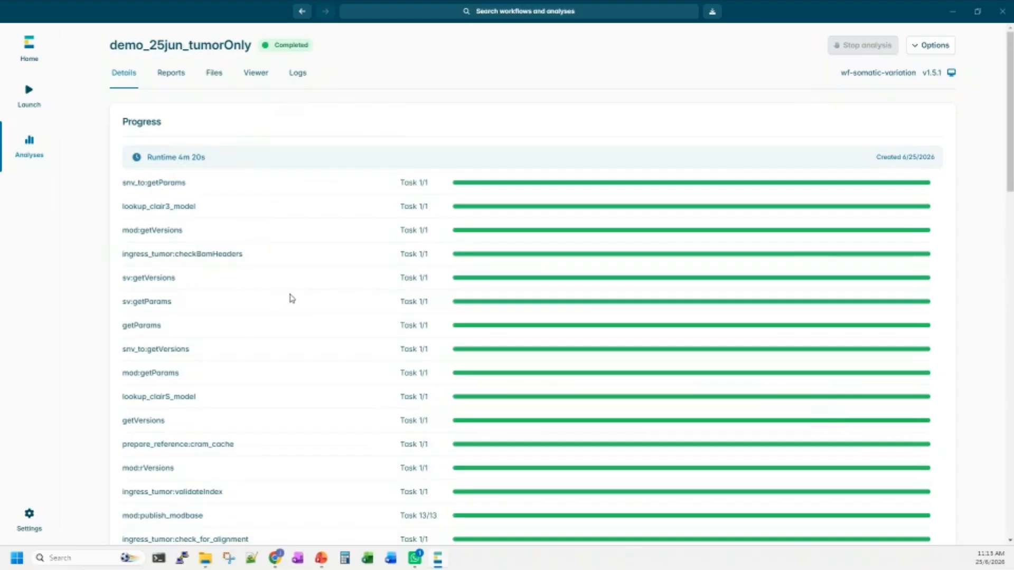
{"action": "scroll", "coordinate": [290, 298], "scroll_direction": "down", "scroll_amount": 9}
{"action": "scroll", "coordinate": [294, 301], "scroll_direction": "down", "scroll_amount": 8}
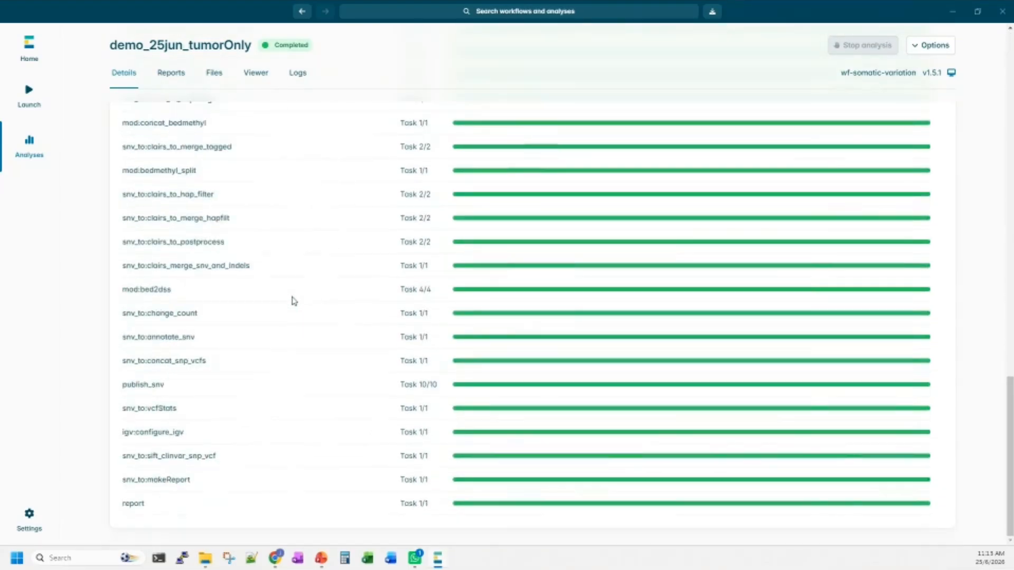
{"action": "scroll", "coordinate": [294, 301], "scroll_direction": "up", "scroll_amount": 11}
{"action": "scroll", "coordinate": [294, 301], "scroll_direction": "up", "scroll_amount": 5}
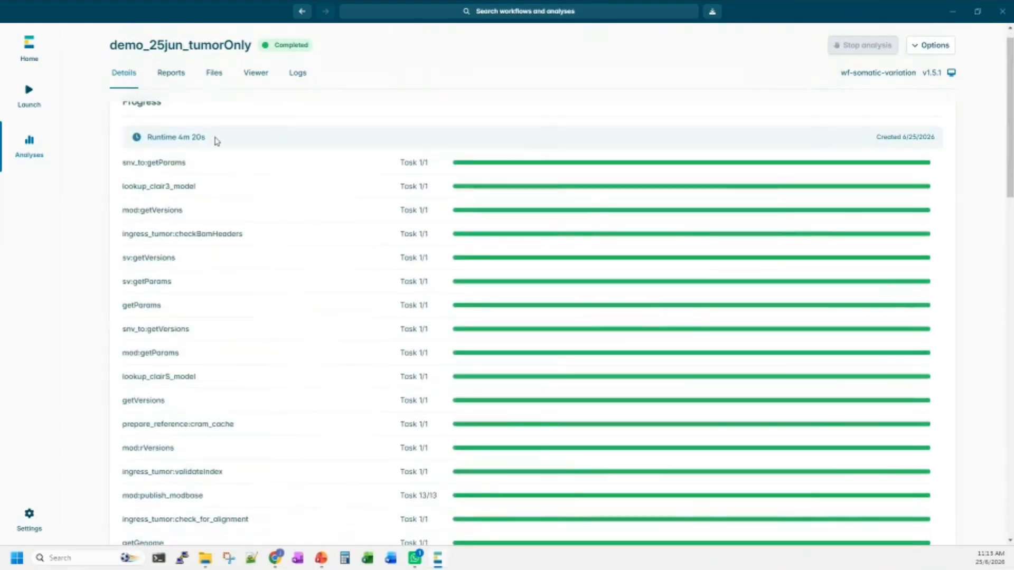
Show the tumor-only run's reports, check the available report files, and examine the at-a-glance section of demo.wf-somatic-snv-report.
{"action": "left_click", "coordinate": [171, 74]}
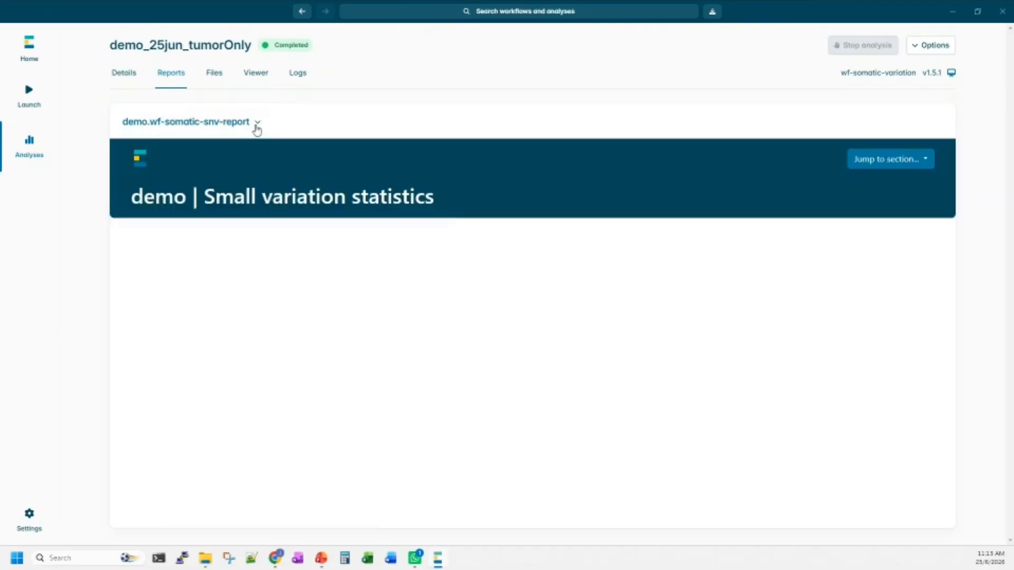
{"action": "left_click", "coordinate": [250, 128]}
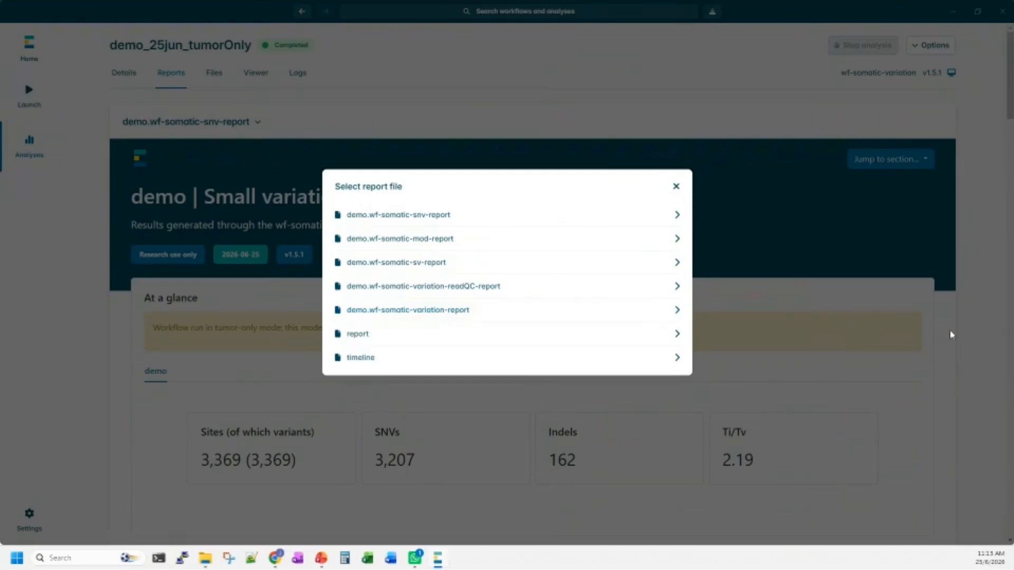
{"action": "left_click", "coordinate": [183, 385]}
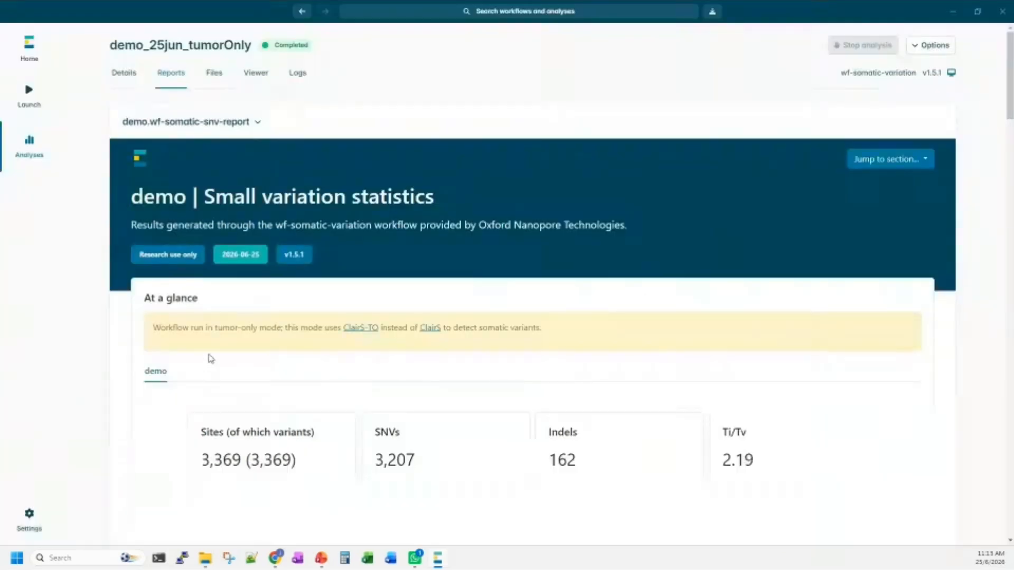
{"action": "scroll", "coordinate": [210, 358], "scroll_direction": "down", "scroll_amount": 10}
{"action": "scroll", "coordinate": [210, 353], "scroll_direction": "up", "scroll_amount": 10}
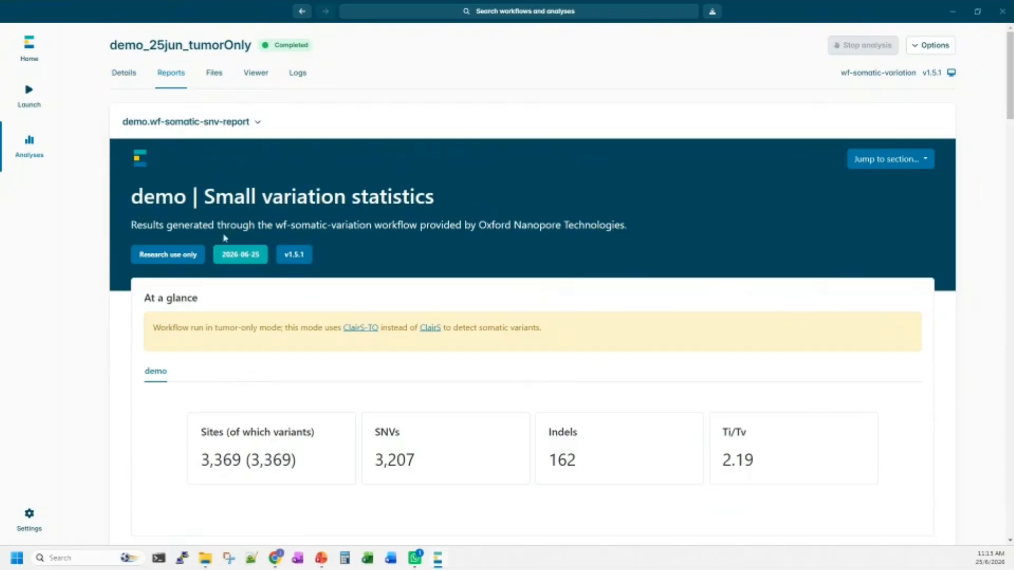
Return to the analyses list and filter it by the status "stopped with error".
{"action": "left_click", "coordinate": [38, 153]}
{"action": "left_click", "coordinate": [908, 45]}
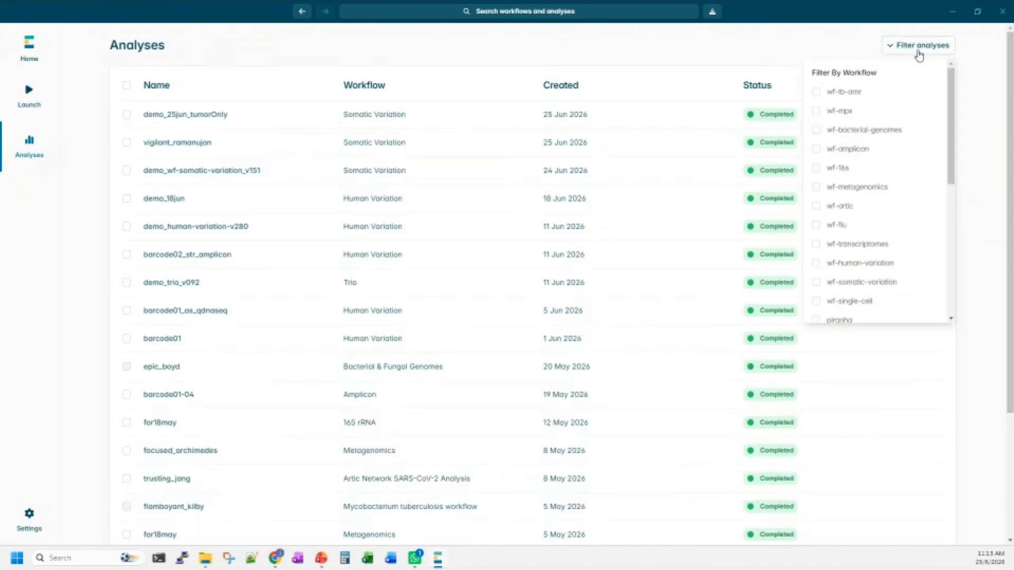
{"action": "scroll", "coordinate": [896, 136], "scroll_direction": "down", "scroll_amount": 5}
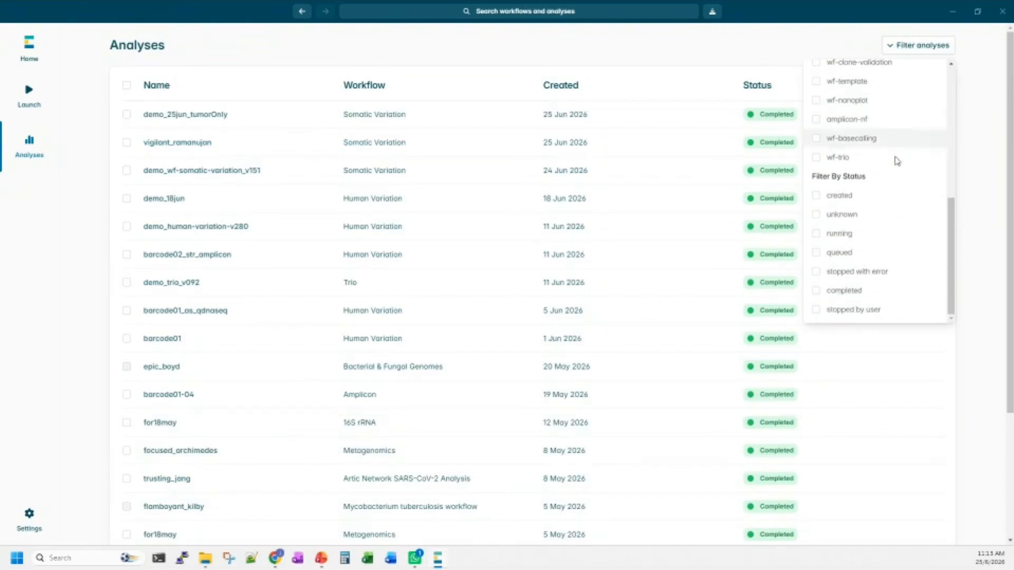
{"action": "left_click", "coordinate": [820, 273]}
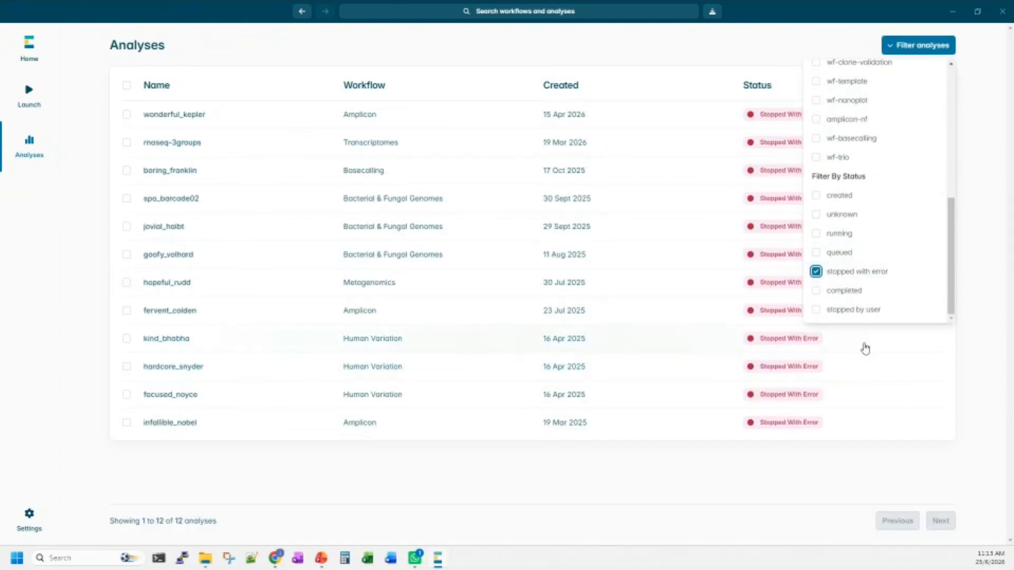
{"action": "left_click", "coordinate": [805, 53]}
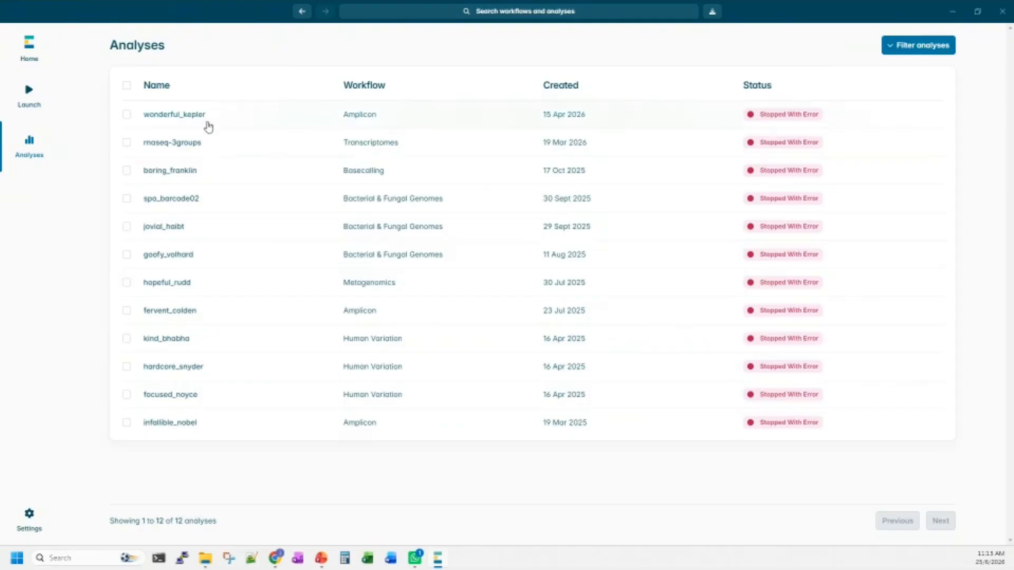
Open the wonderful_kepler analysis and inspect its logs, highlighting the command error line about the basecaller model.
{"action": "left_click", "coordinate": [190, 115]}
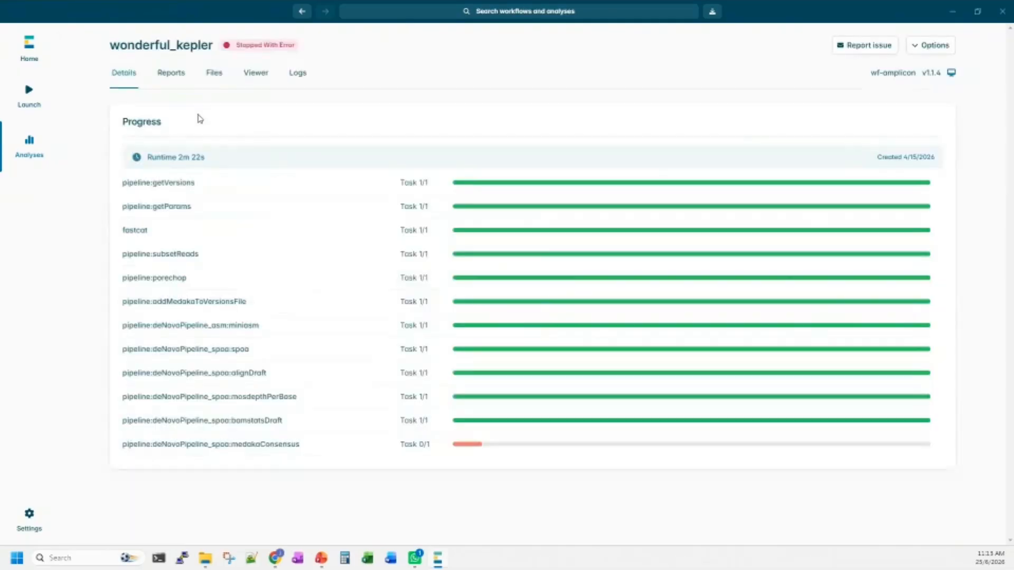
{"action": "left_click", "coordinate": [296, 76]}
{"action": "scroll", "coordinate": [448, 221], "scroll_direction": "down", "scroll_amount": 10}
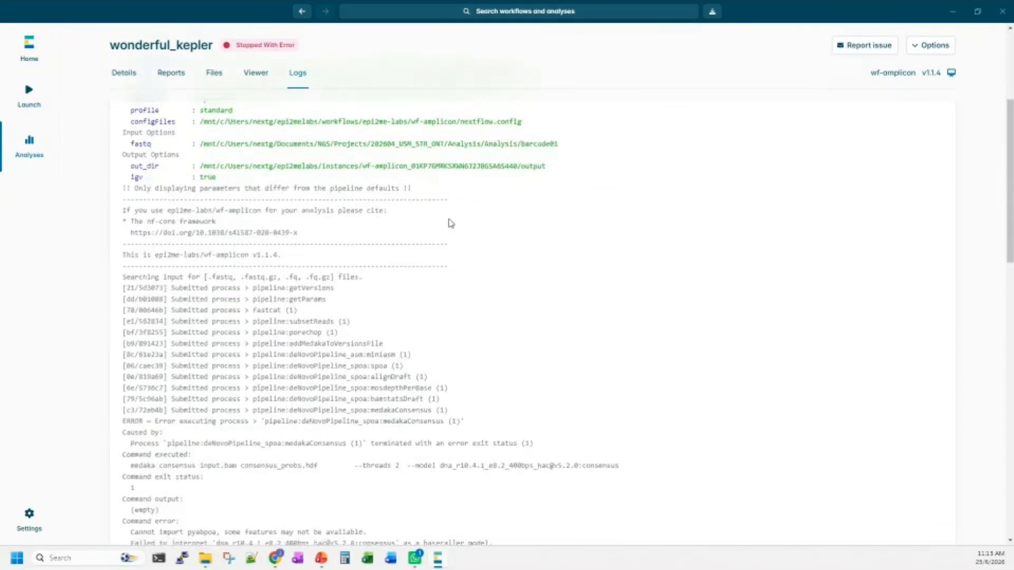
{"action": "scroll", "coordinate": [450, 222], "scroll_direction": "down", "scroll_amount": 2}
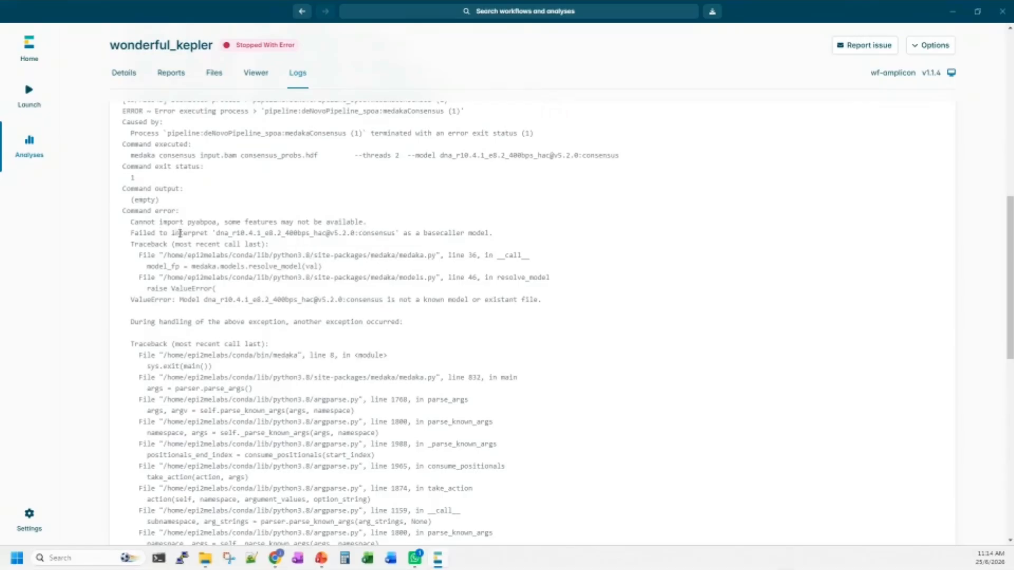
{"action": "left_click_drag", "start_coordinate": [180, 233], "coordinate": [491, 236]}
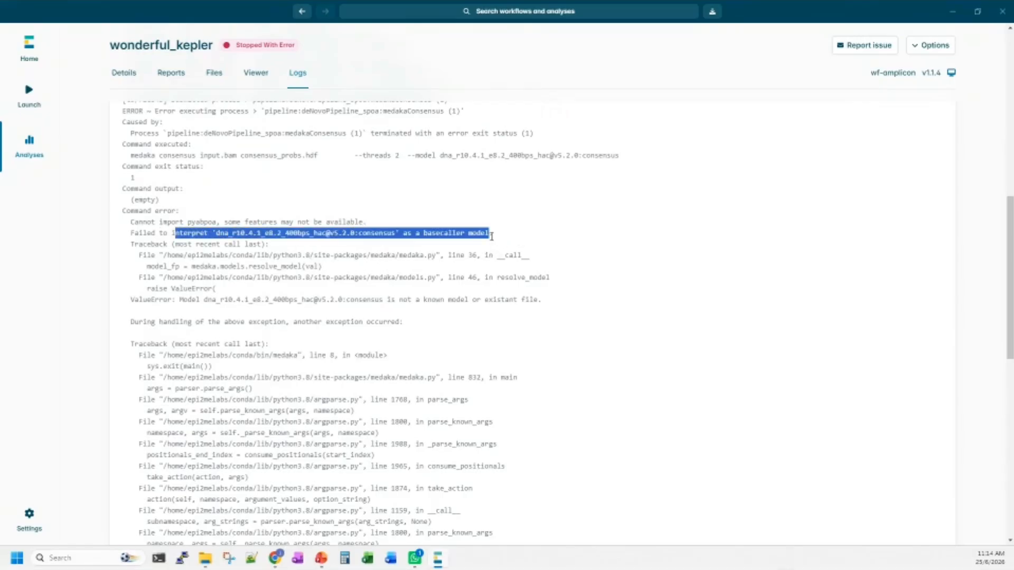
Read the rest of the error traceback in the wonderful_kepler log, and return to the beginning of the log.
{"action": "scroll", "coordinate": [280, 317], "scroll_direction": "down", "scroll_amount": 5}
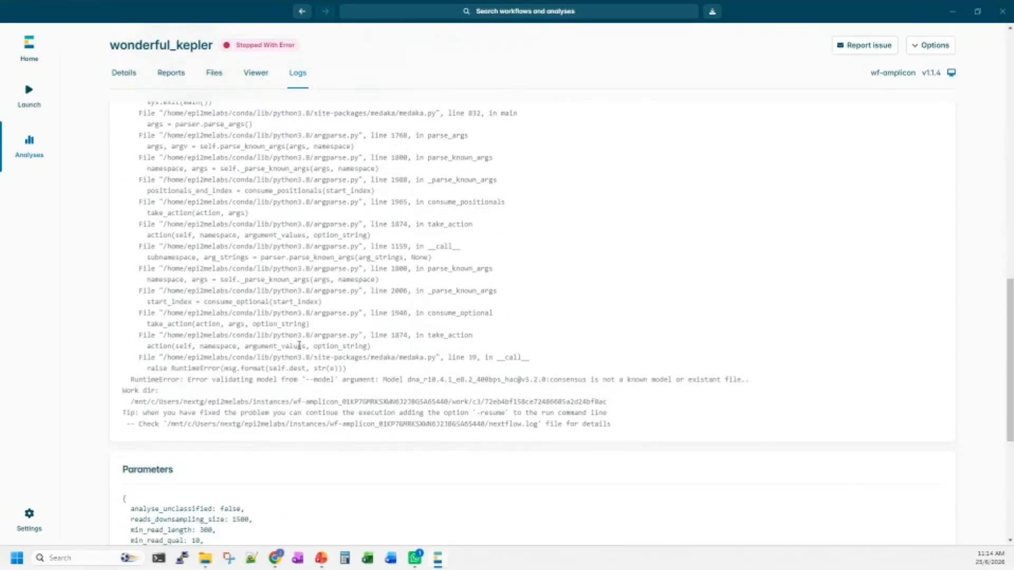
{"action": "scroll", "coordinate": [348, 377], "scroll_direction": "up", "scroll_amount": 3}
{"action": "scroll", "coordinate": [349, 374], "scroll_direction": "down", "scroll_amount": 1}
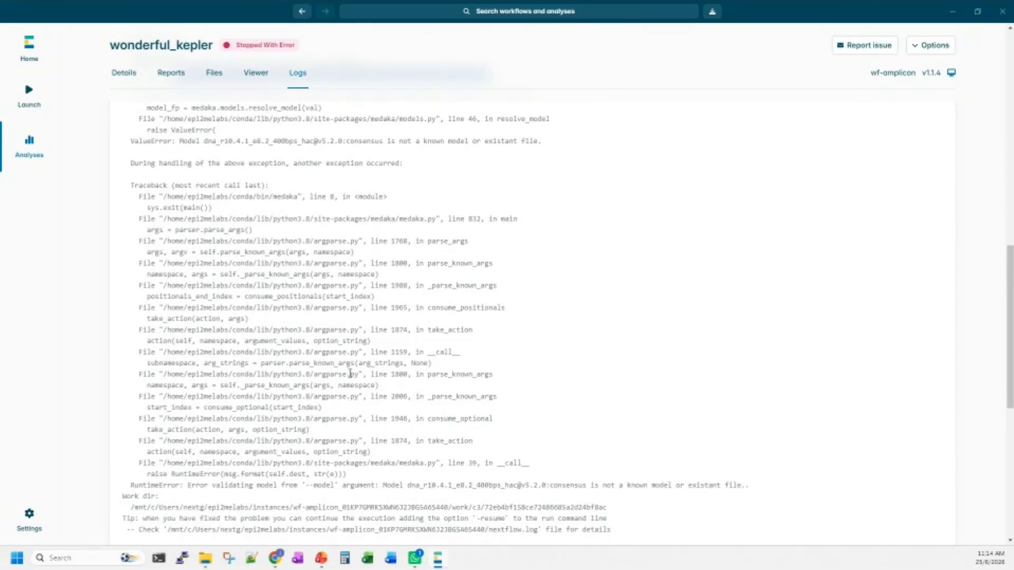
{"action": "scroll", "coordinate": [337, 364], "scroll_direction": "up", "scroll_amount": 2}
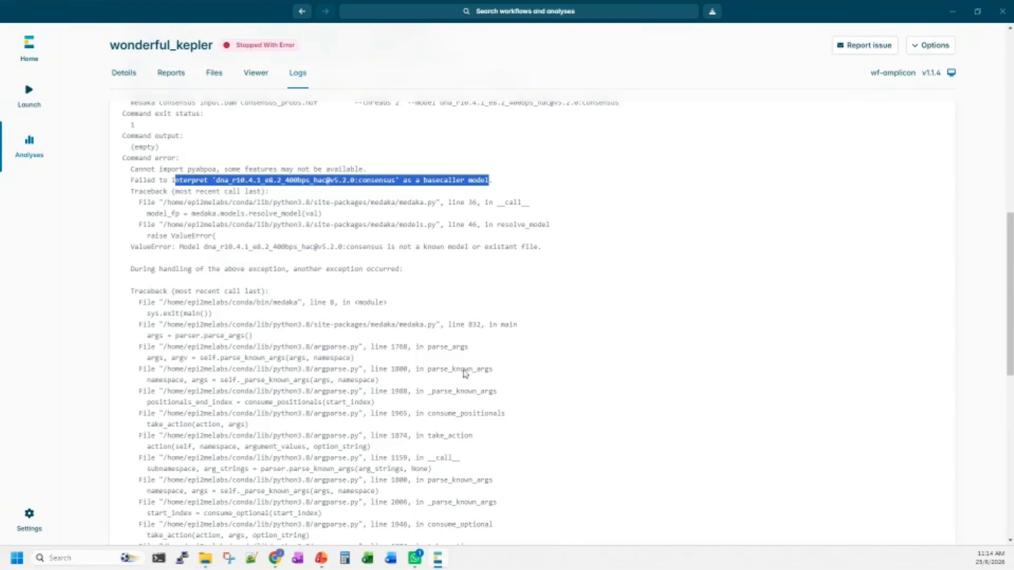
{"action": "scroll", "coordinate": [570, 428], "scroll_direction": "up", "scroll_amount": 10}
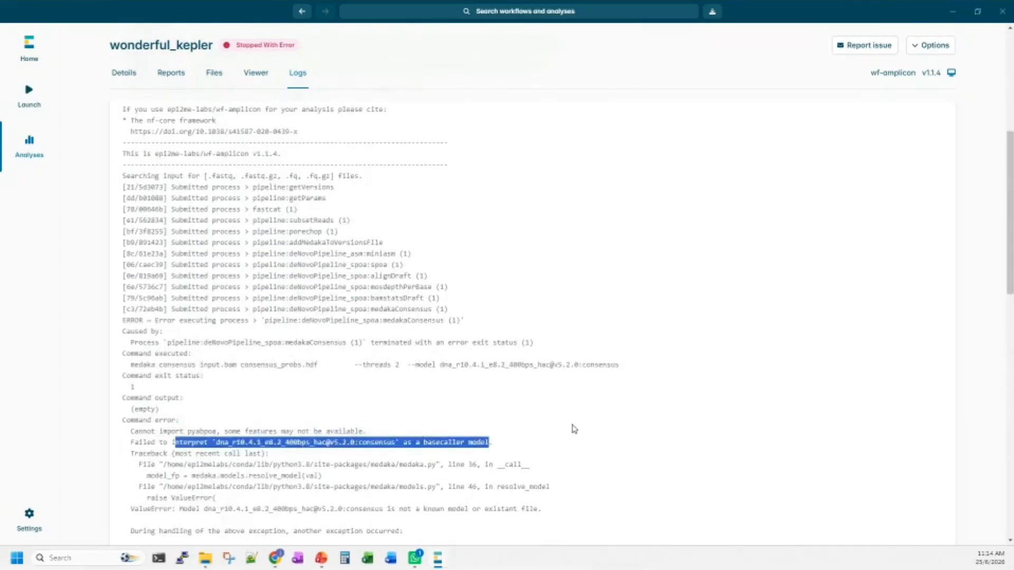
{"action": "scroll", "coordinate": [604, 263], "scroll_direction": "up", "scroll_amount": 2}
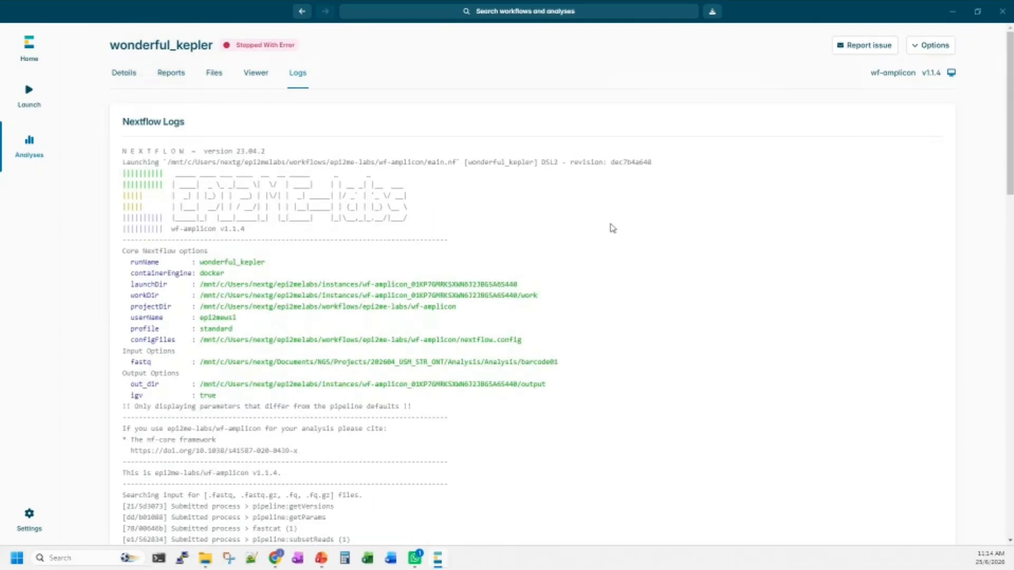
View the issue report export information for the wonderful_kepler analysis, and close it without exporting.
{"action": "left_click", "coordinate": [866, 48]}
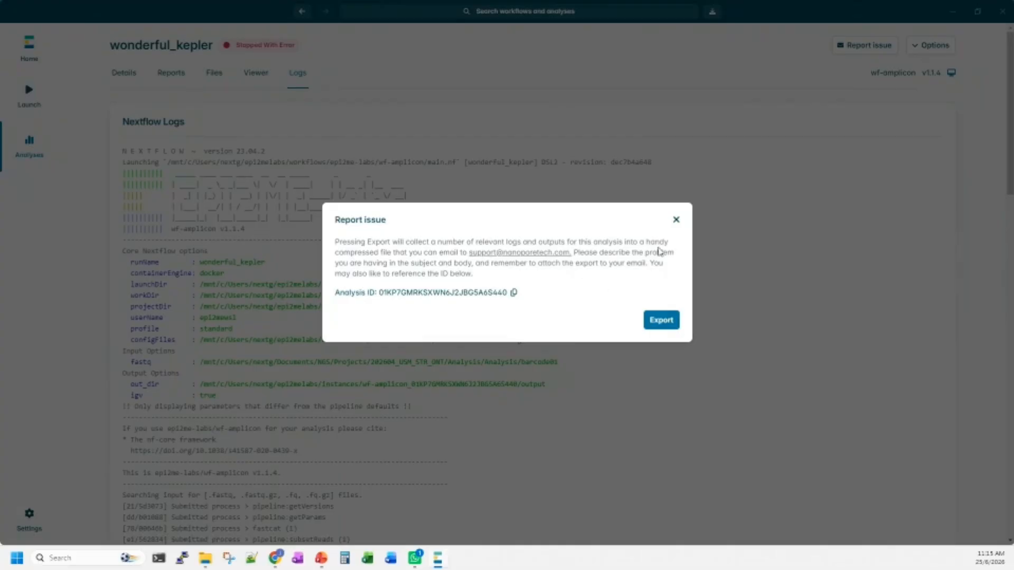
{"action": "left_click", "coordinate": [675, 221]}
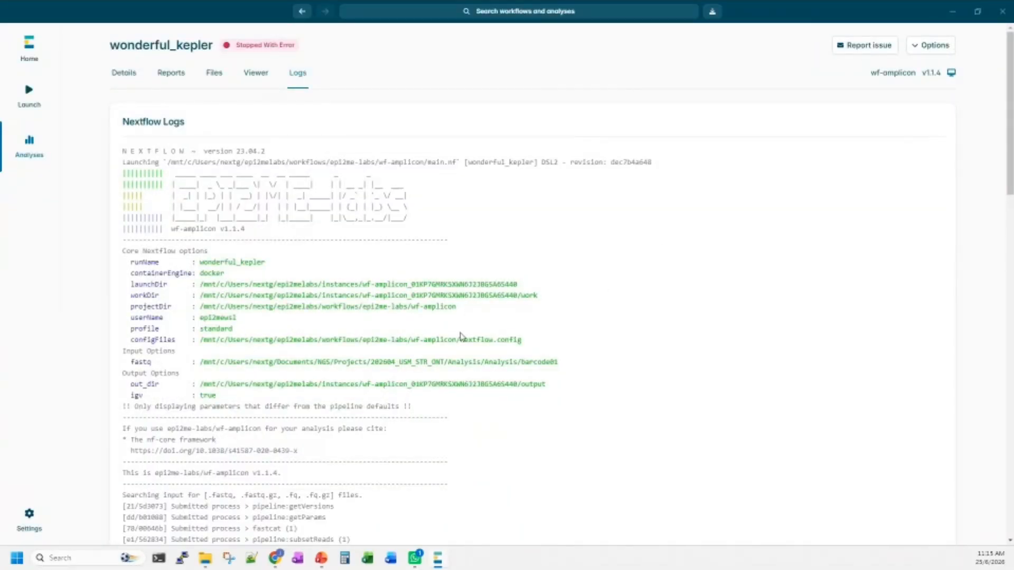
{"action": "scroll", "coordinate": [461, 336], "scroll_direction": "down", "scroll_amount": 1}
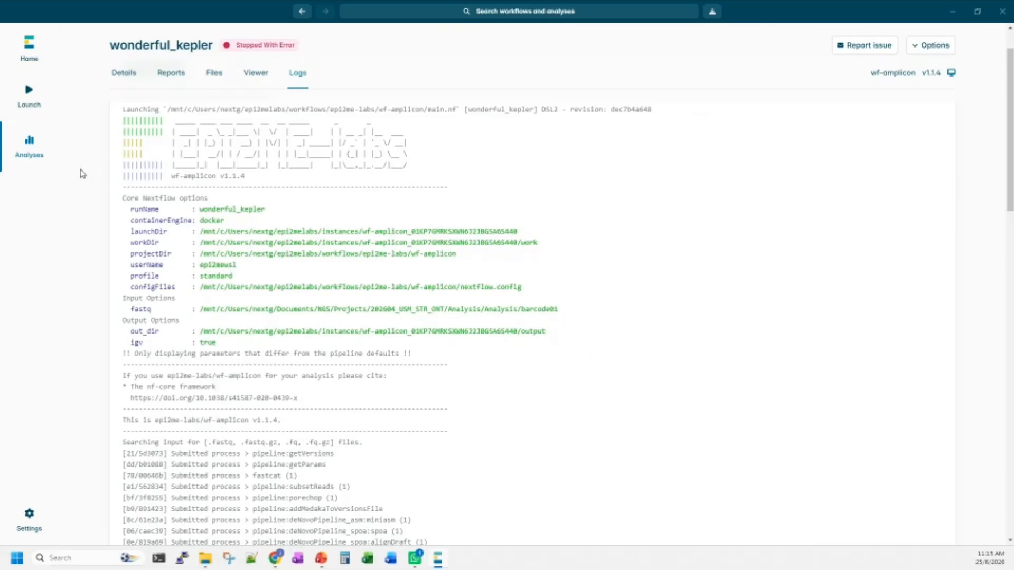
Go back to the full analyses list, switch to the presentation, and advance to the "Run demo analysis" slide.
{"action": "left_click", "coordinate": [30, 154]}
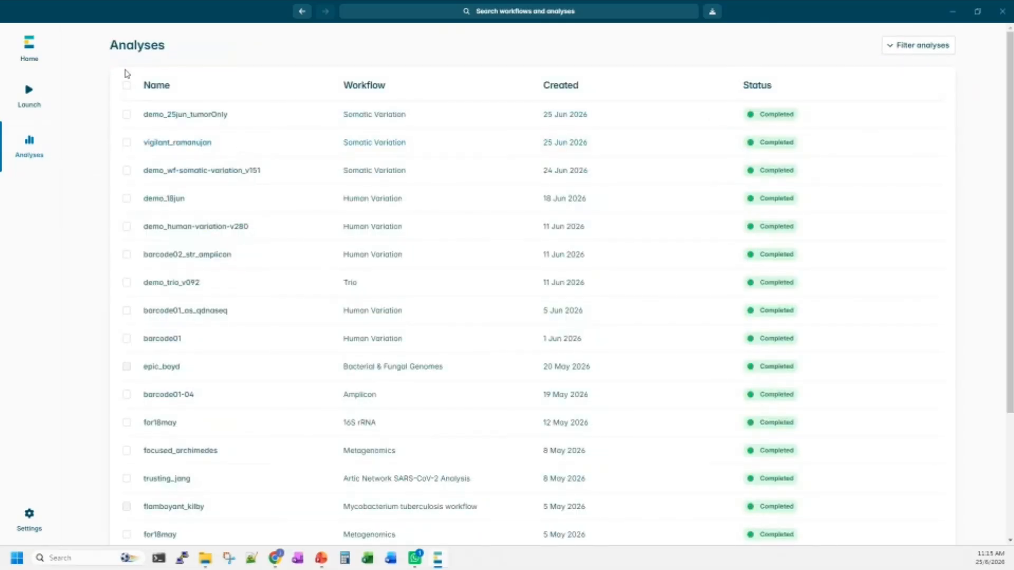
{"action": "left_click", "coordinate": [954, 12]}
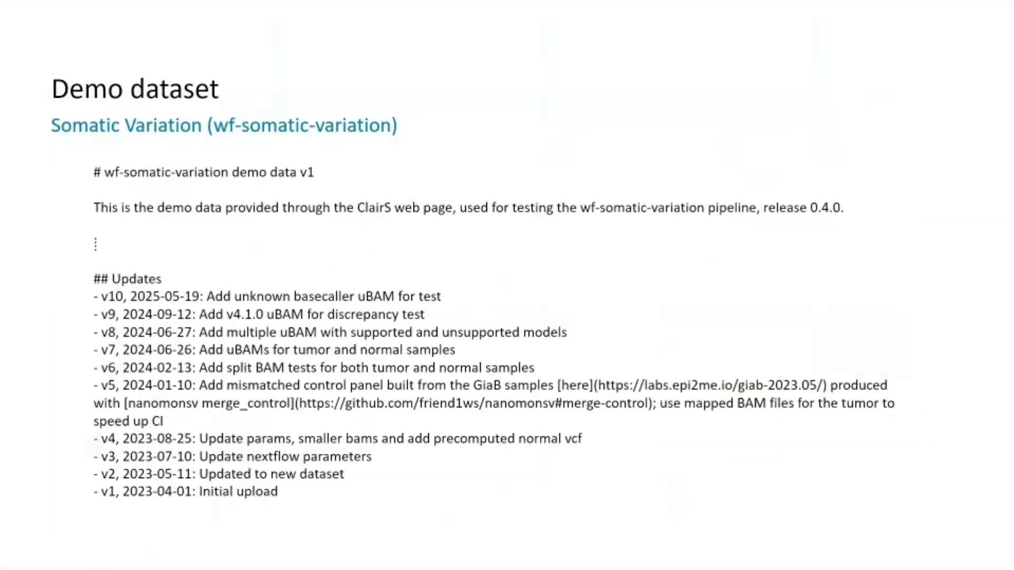
{"action": "left_click", "coordinate": [667, 189]}
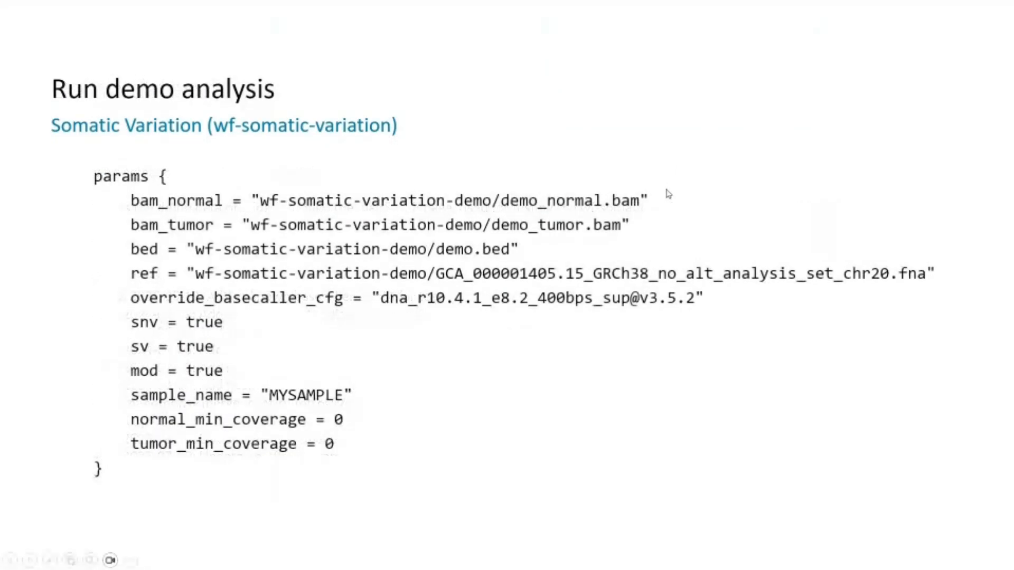